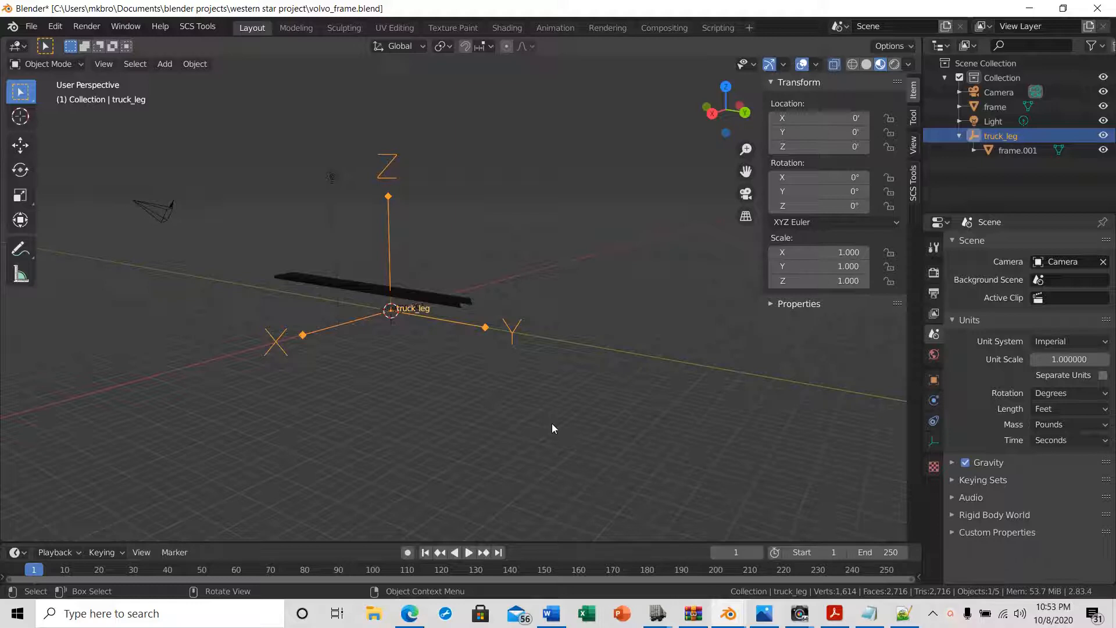
- Hide the truck_leg empty and the frame mesh in the viewport, leaving frame.001 shown
middle_click_drag(494, 424, 593, 452)
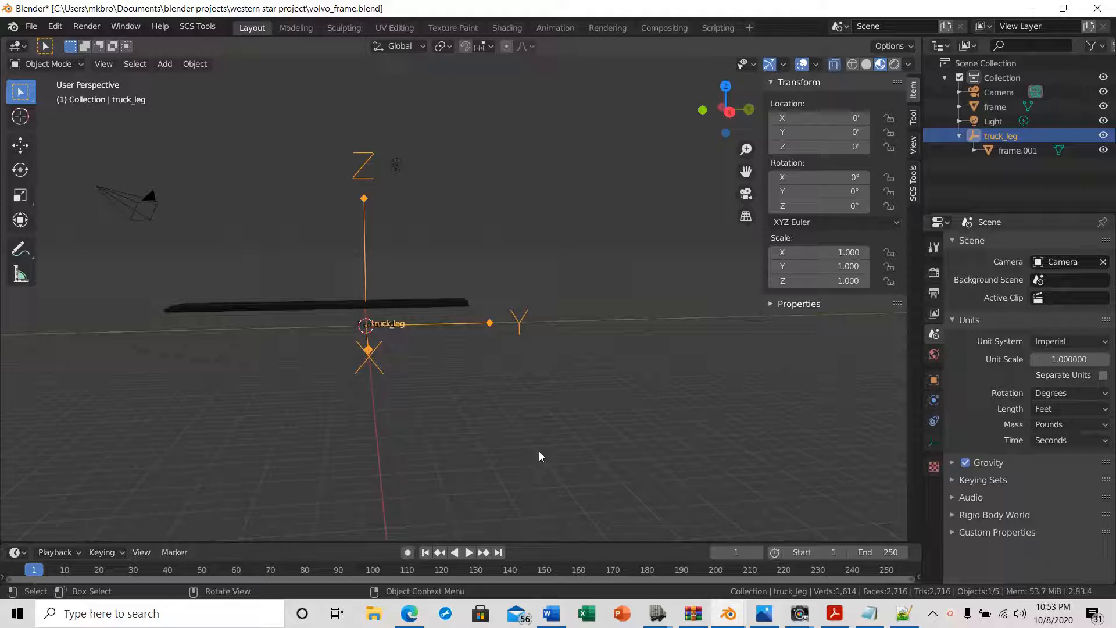
scroll(439, 431, "up", 7)
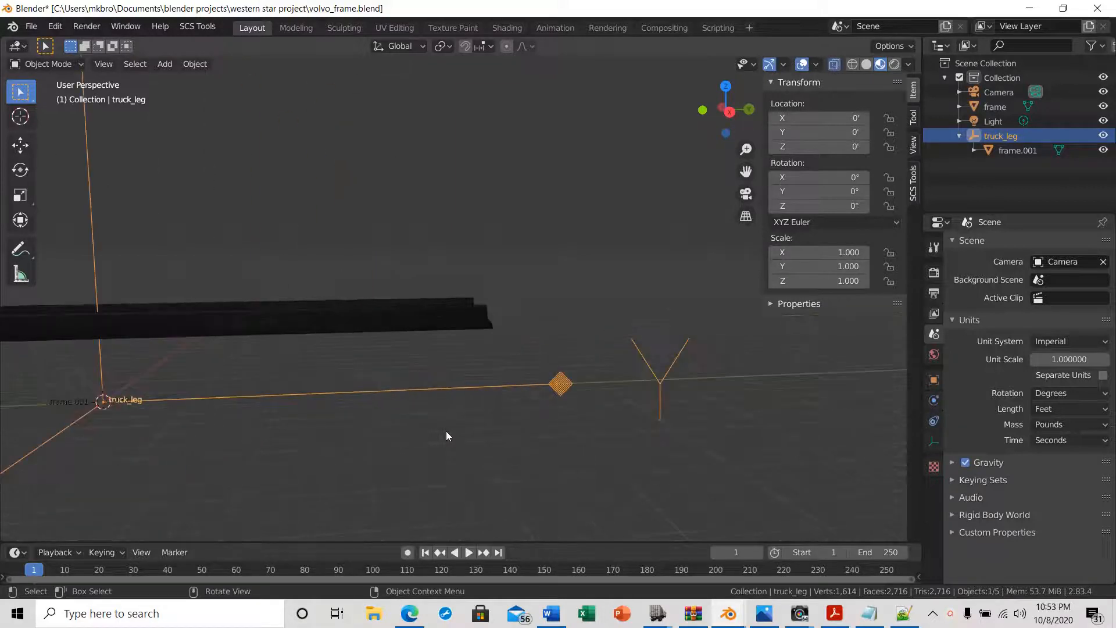
middle_click_drag(445, 436, 856, 433)
scroll(459, 428, "down", 5)
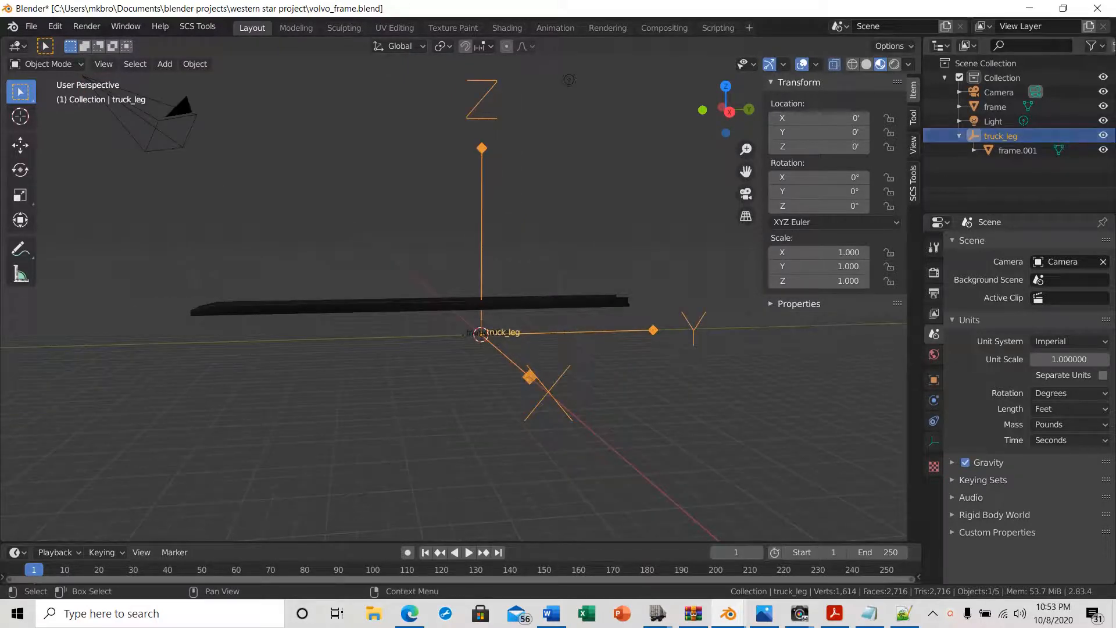
left_click(1103, 136)
left_click(1103, 107)
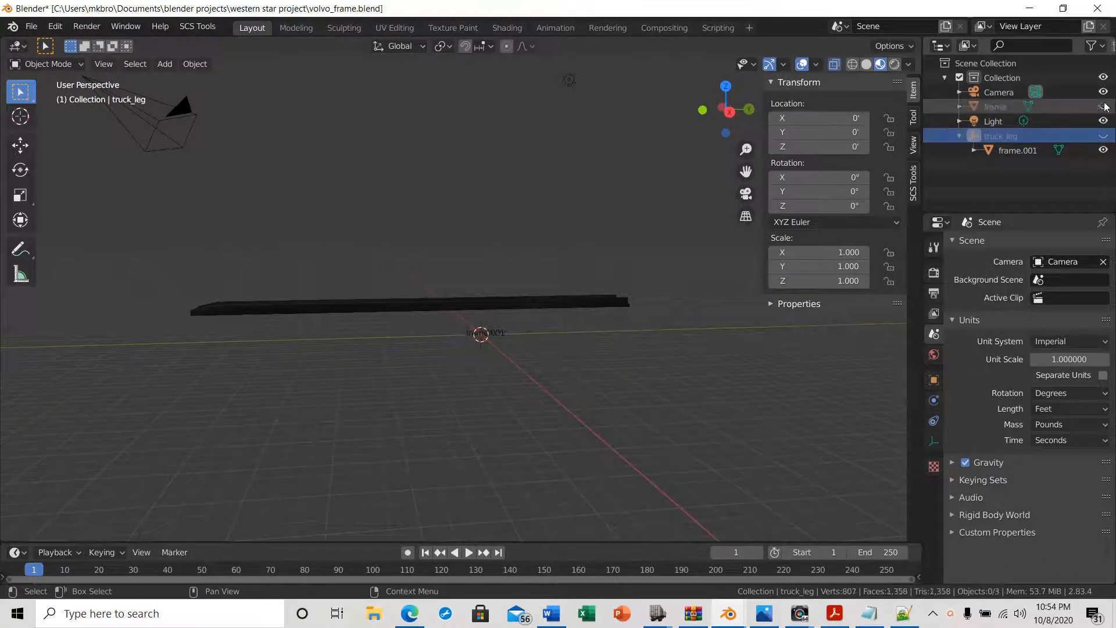
- Select the frame.001 mesh and show its transform properties to check its dimensions
middle_click_drag(542, 336, 537, 355)
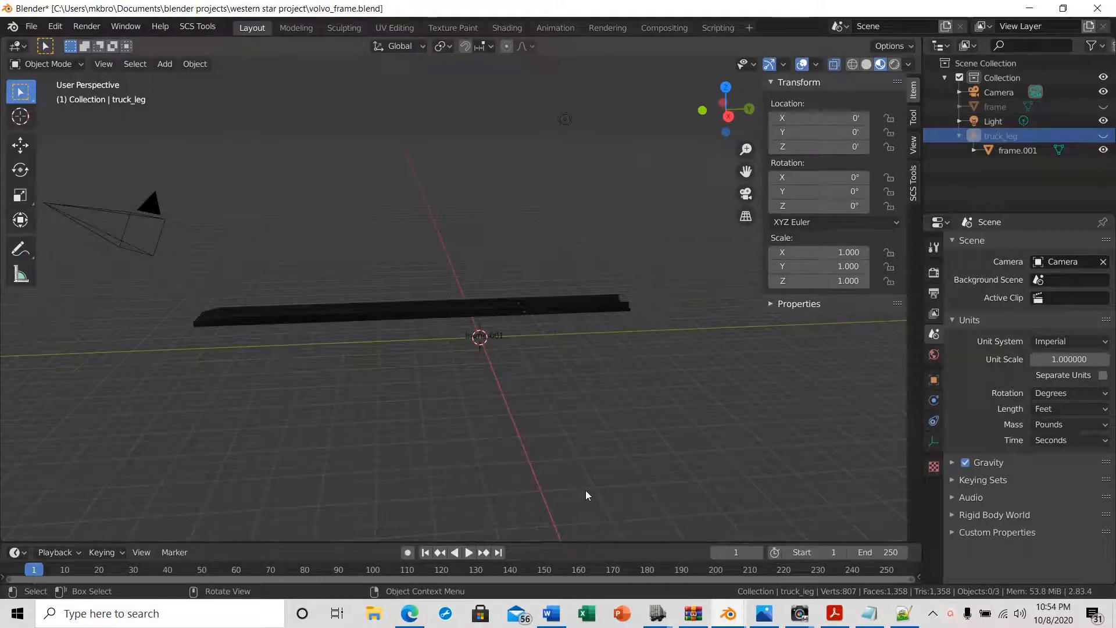
key("n")
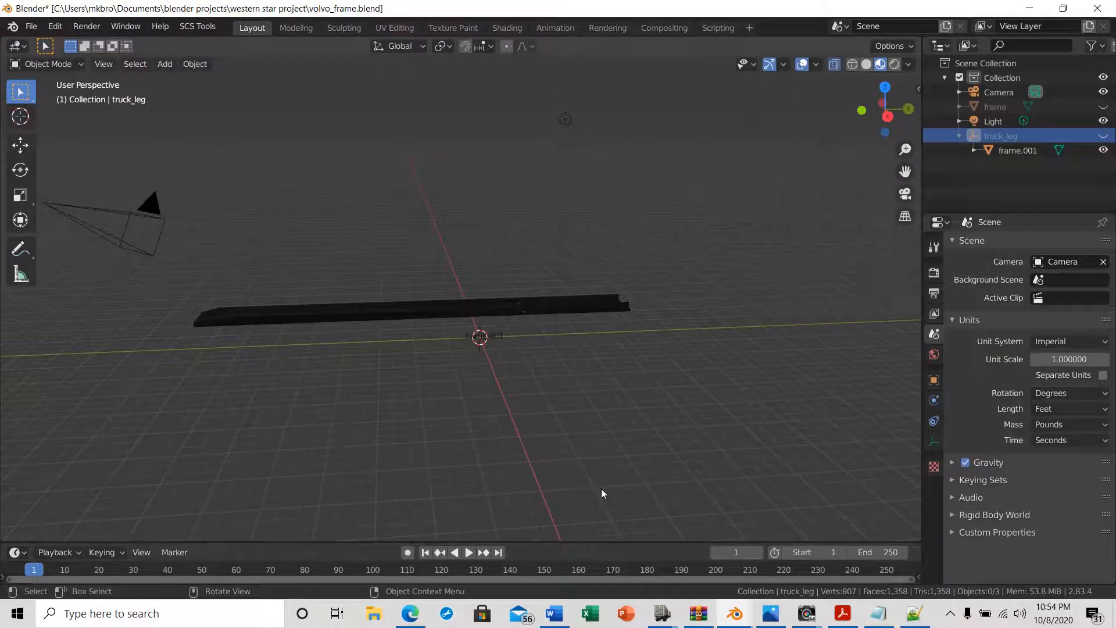
left_click(393, 312)
middle_click_drag(630, 417, 642, 447)
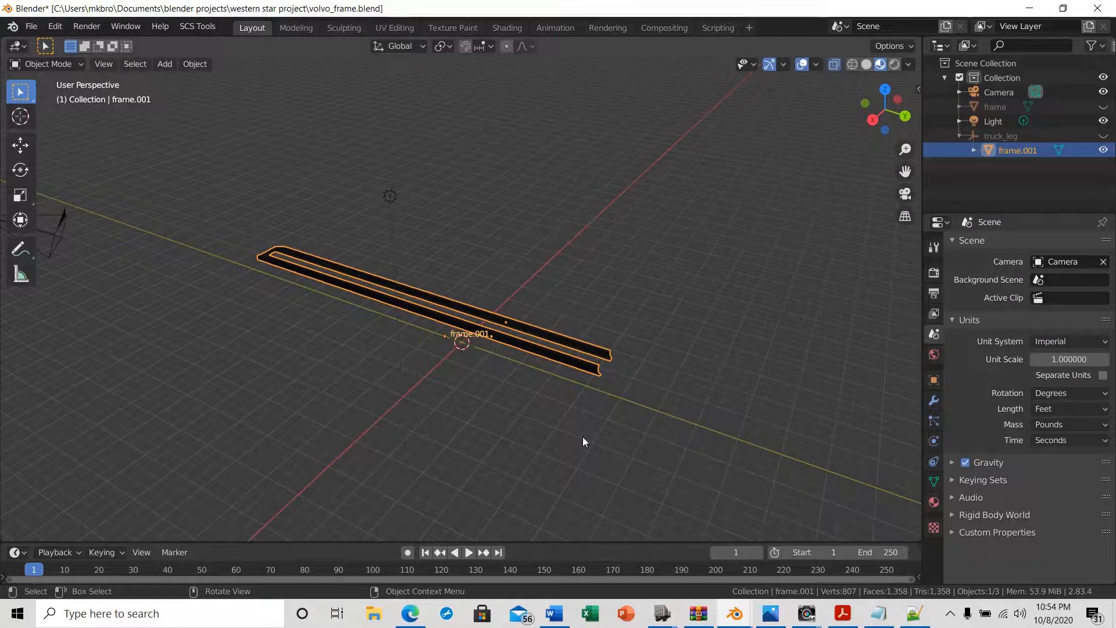
key("n")
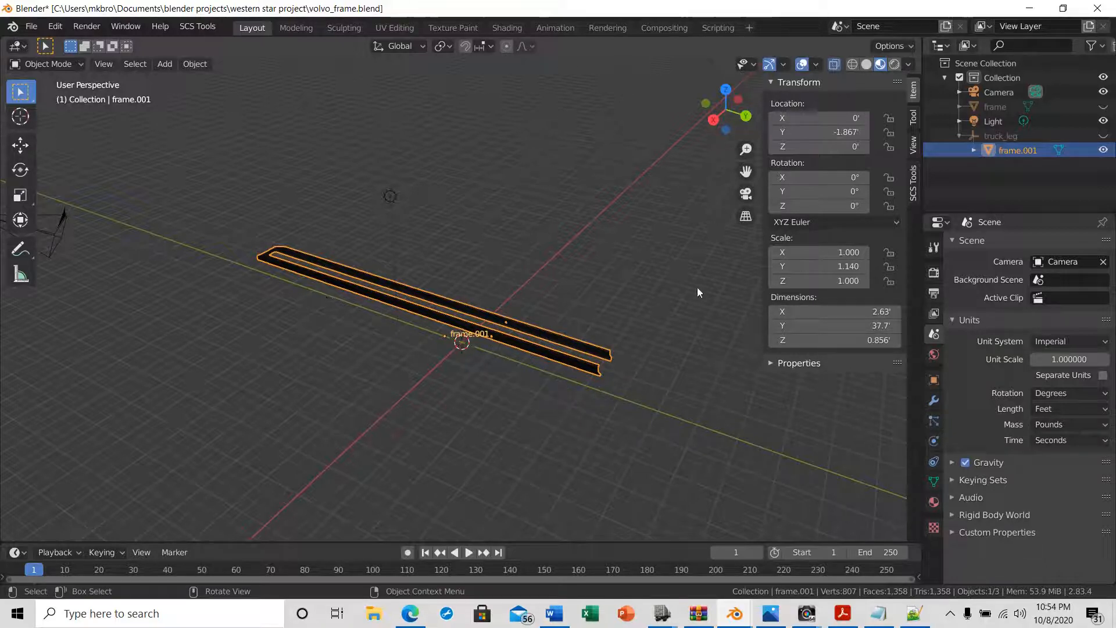
- Show frame in place of frame.001 and select it to compare its dimensions and shape
left_click(999, 107)
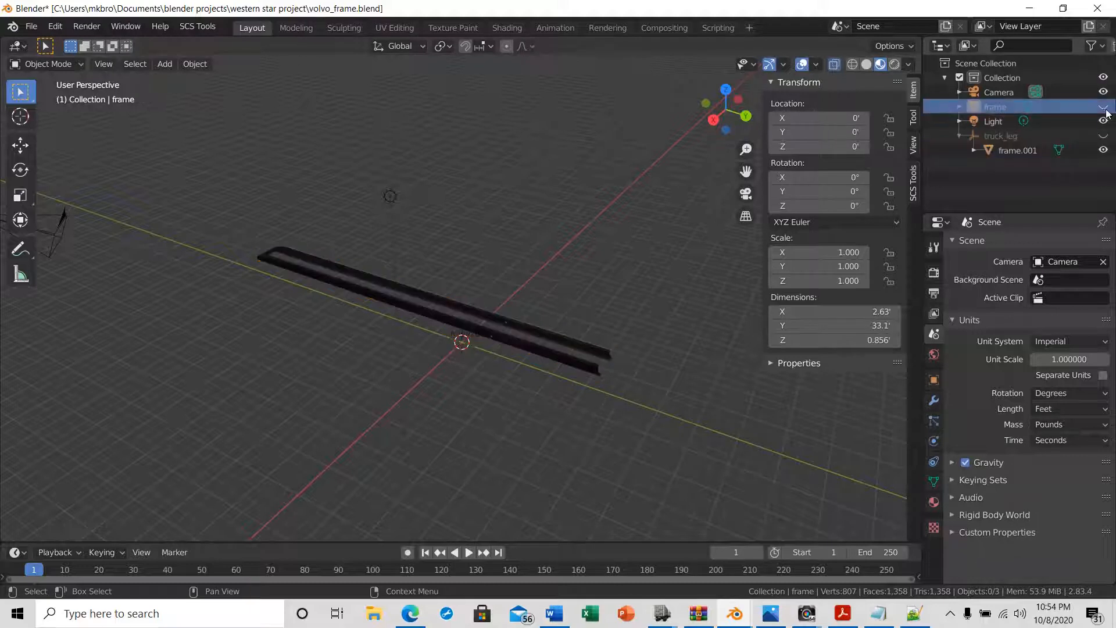
left_click(1102, 106)
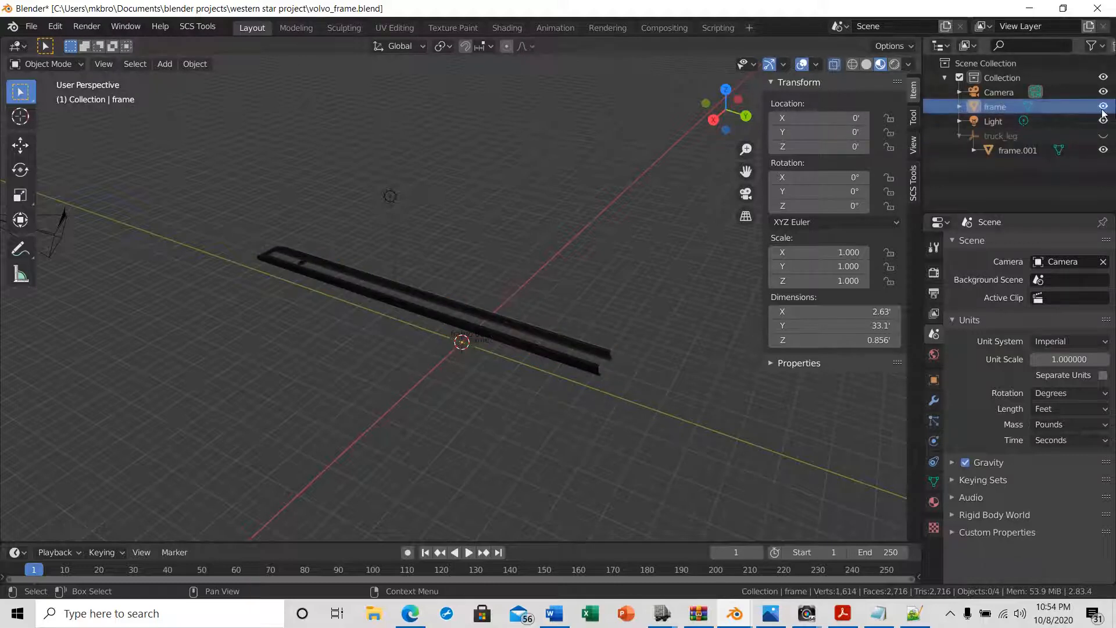
left_click(1103, 150)
left_click(991, 107)
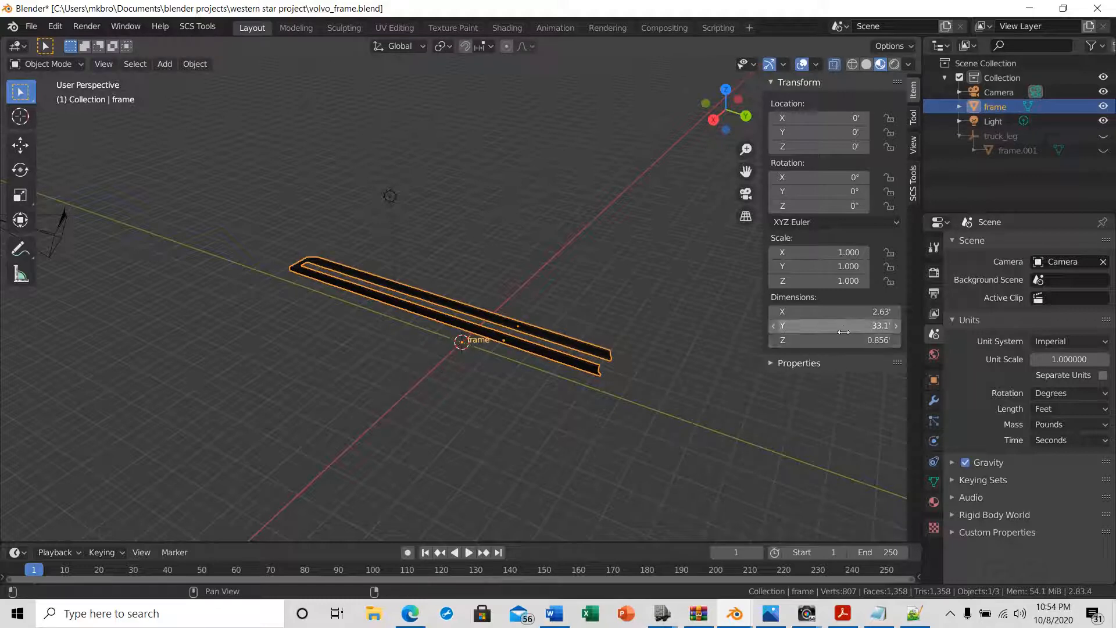
middle_click_drag(550, 482, 478, 419)
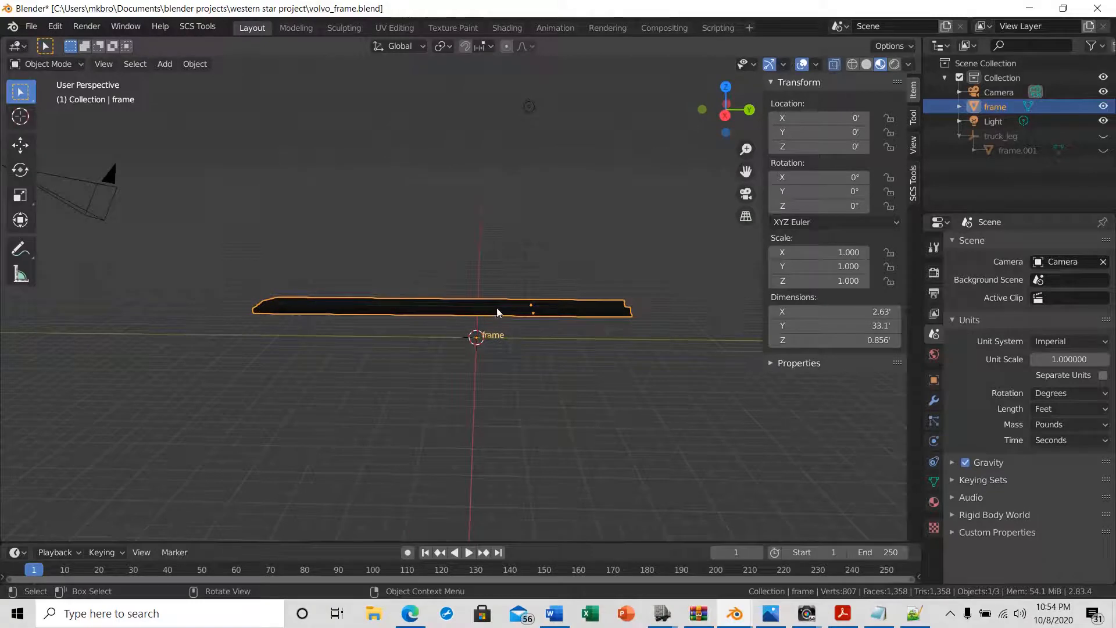
middle_click_drag(673, 411, 628, 429)
middle_click_drag(558, 431, 612, 413)
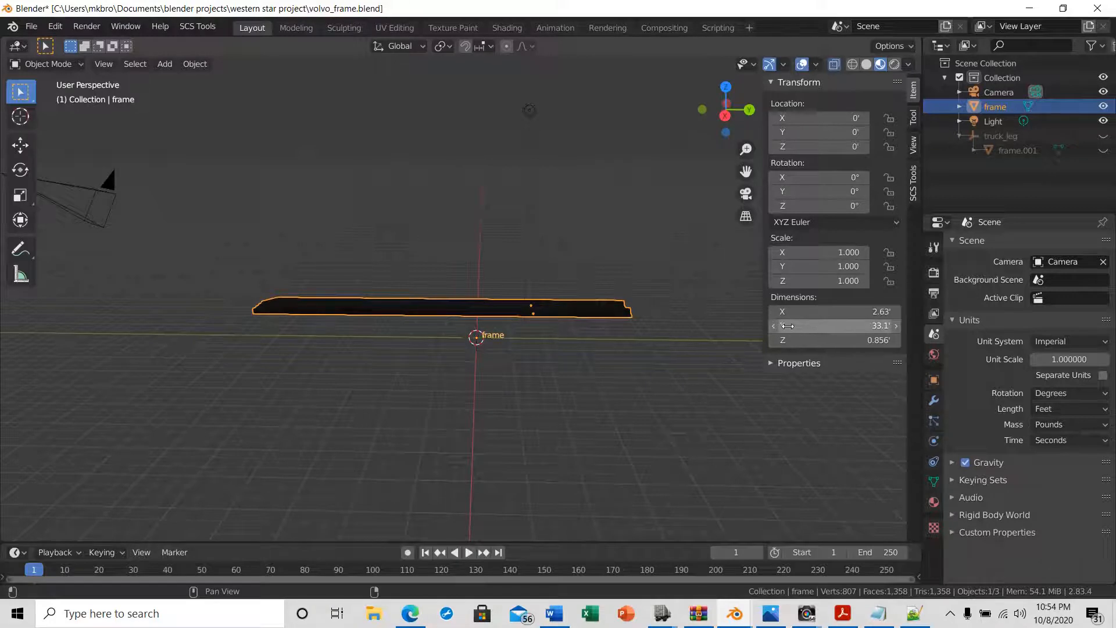
- Set the frame mesh's Y dimension to 37.7 feet and check how both ends extend
left_click(842, 329)
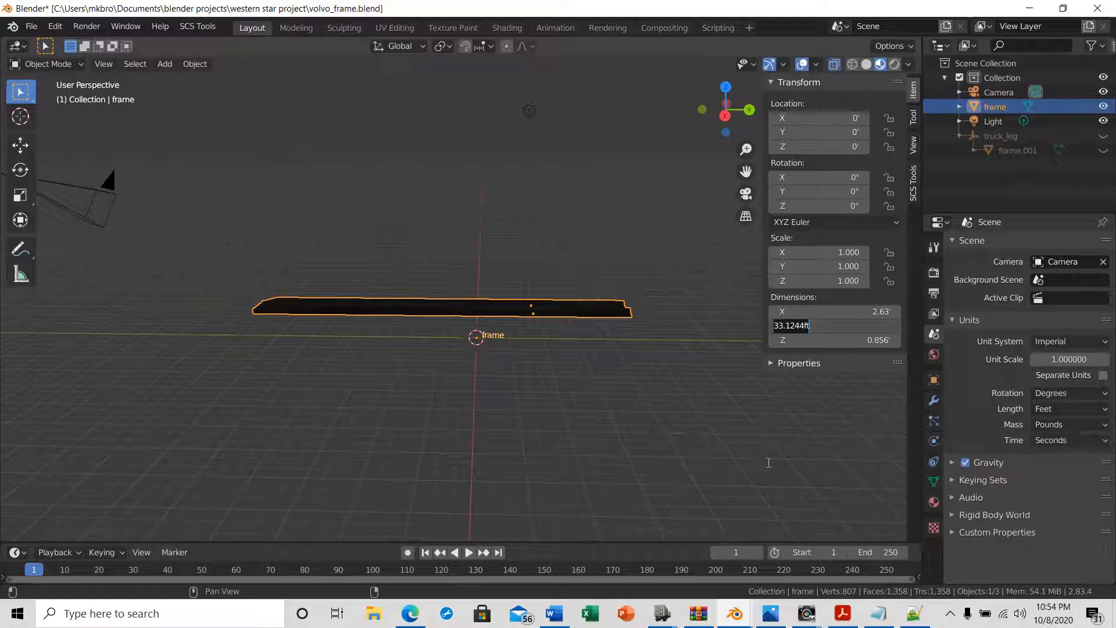
type("37.7'")
key("Return")
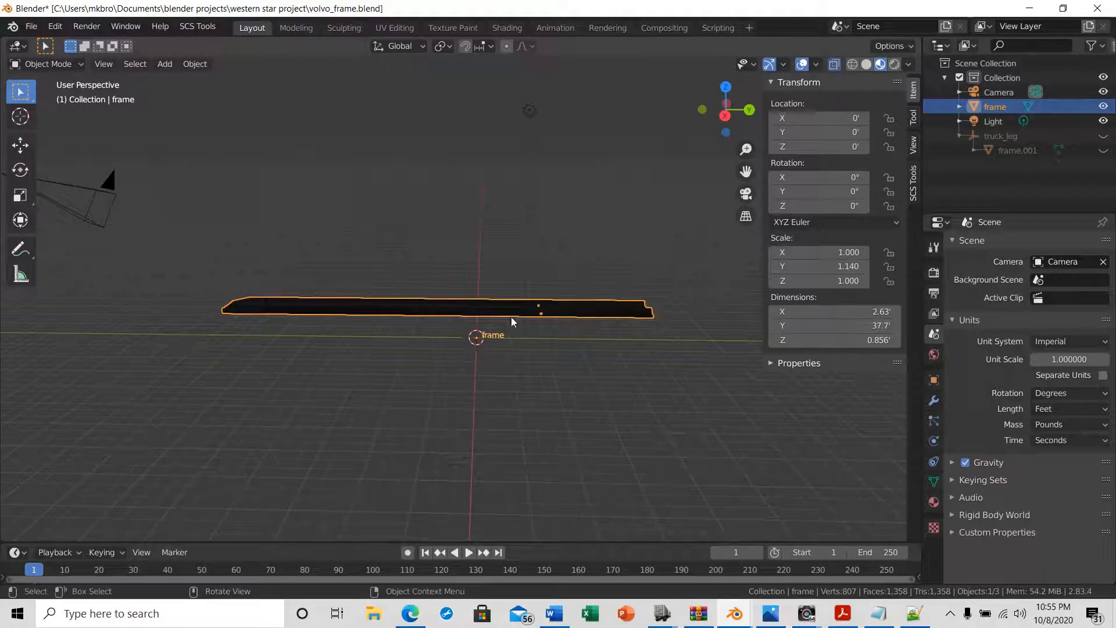
mouse_move(351, 382)
middle_mouse_down()
mouse_move(356, 406)
mouse_move(373, 383)
mouse_move(356, 386)
middle_mouse_up()
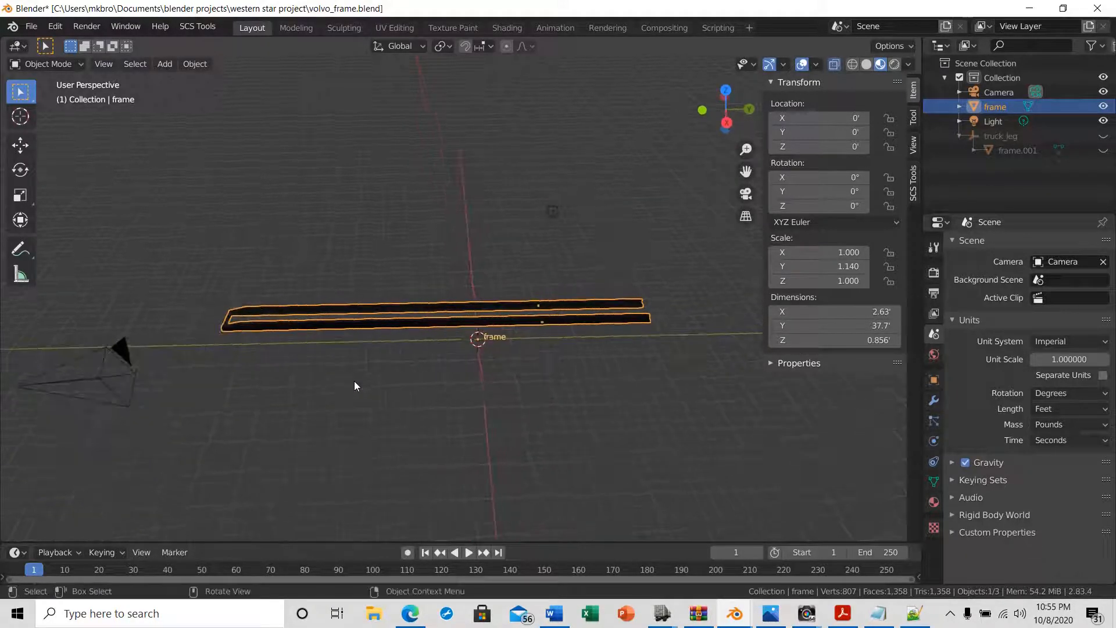
left_click(55, 27)
middle_click_drag(378, 338, 342, 340)
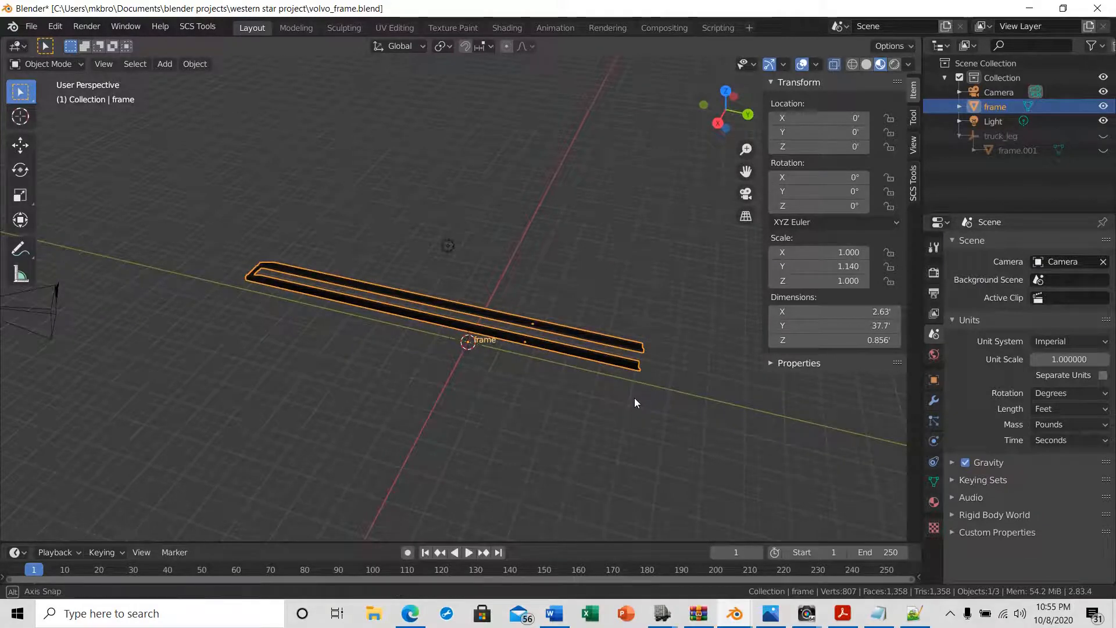
middle_click_drag(633, 397, 610, 366)
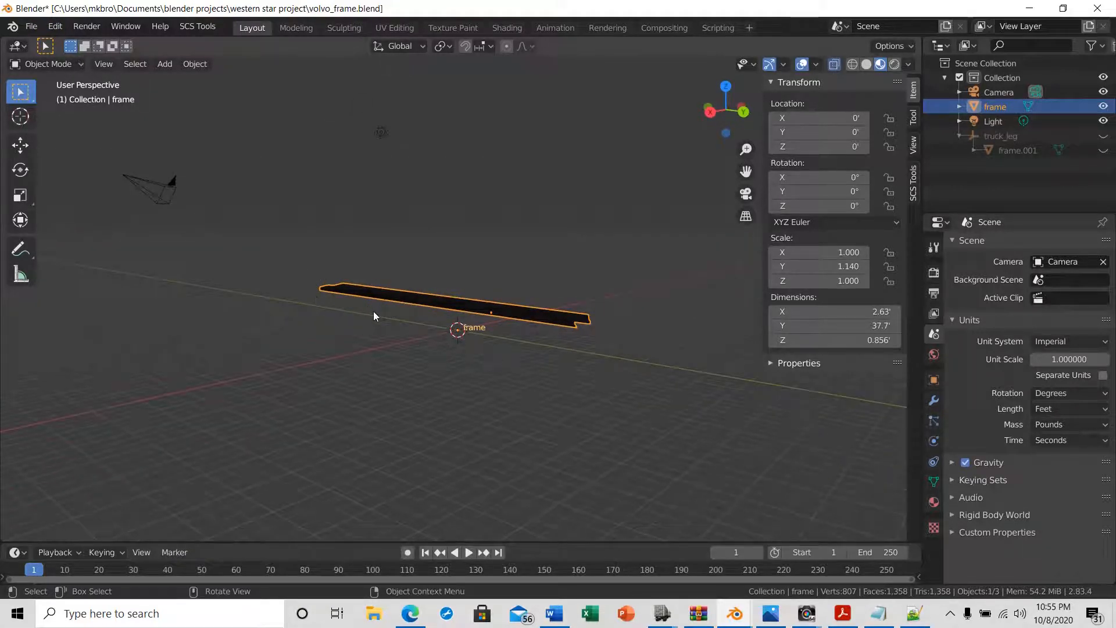
middle_click_drag(373, 315, 411, 356)
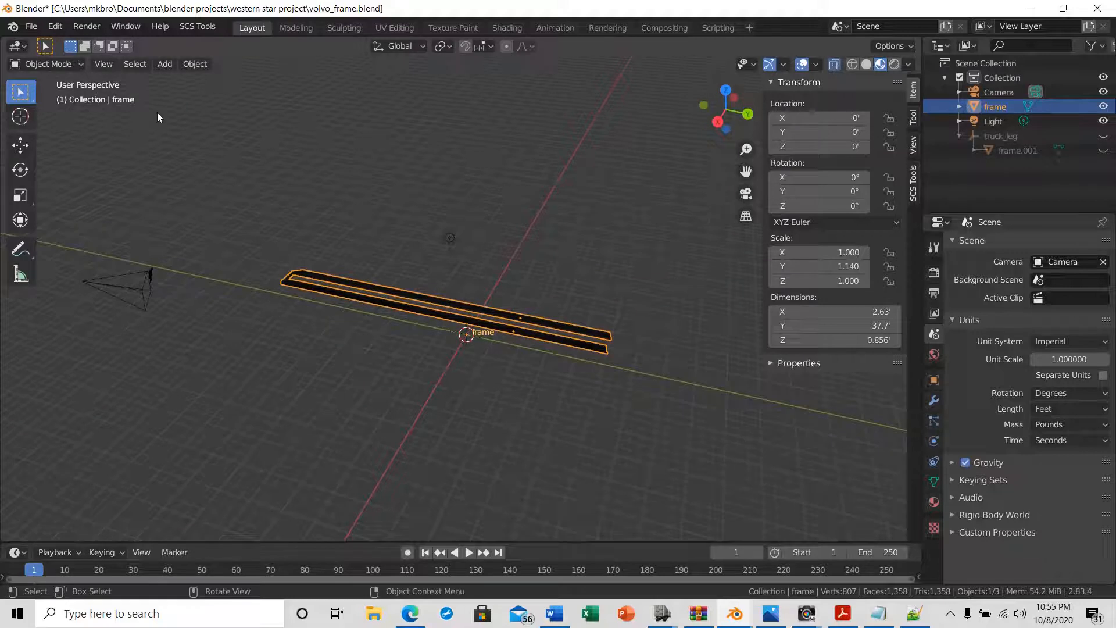
- Undo the Y dimension change on the frame mesh and inspect its shape from several angles
left_click(60, 27)
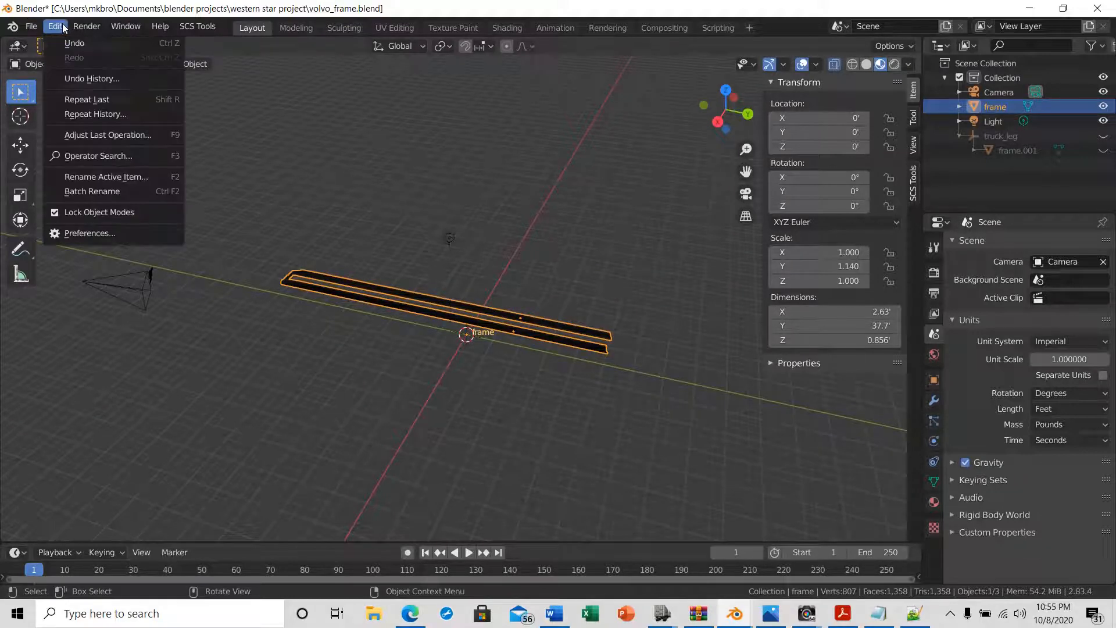
left_click(68, 46)
scroll(340, 341, "up", 2)
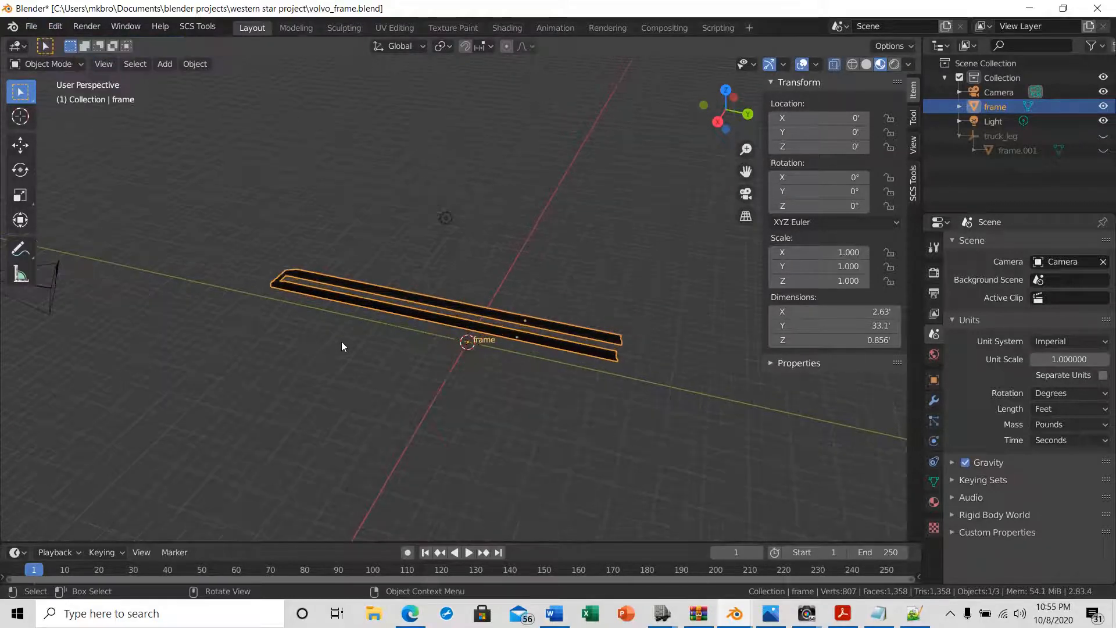
scroll(340, 341, "up", 2)
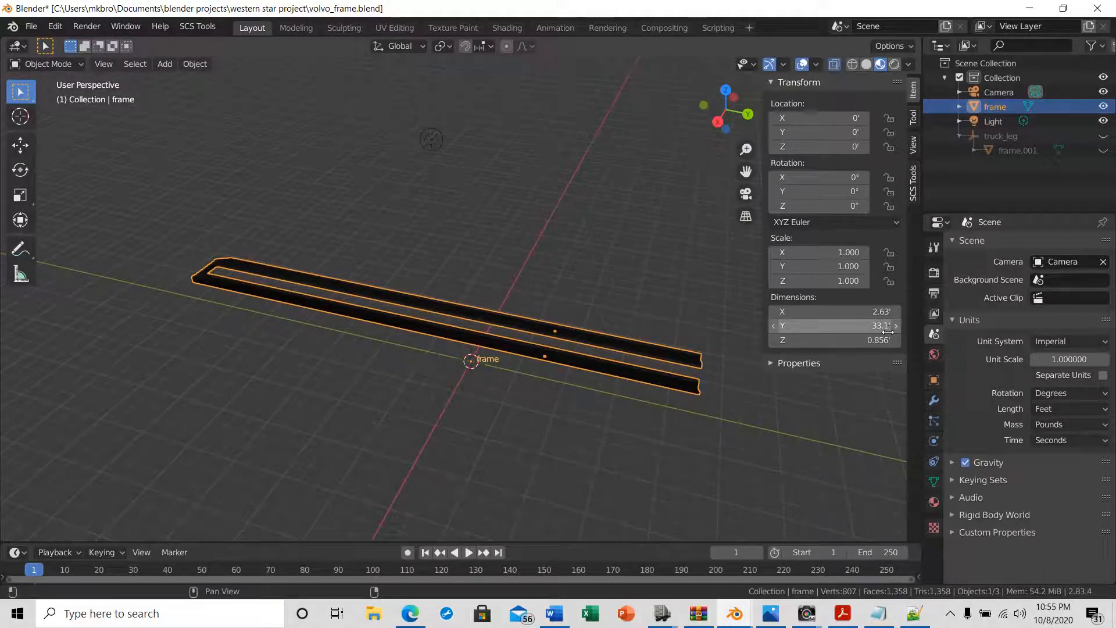
middle_click_drag(552, 404, 309, 285)
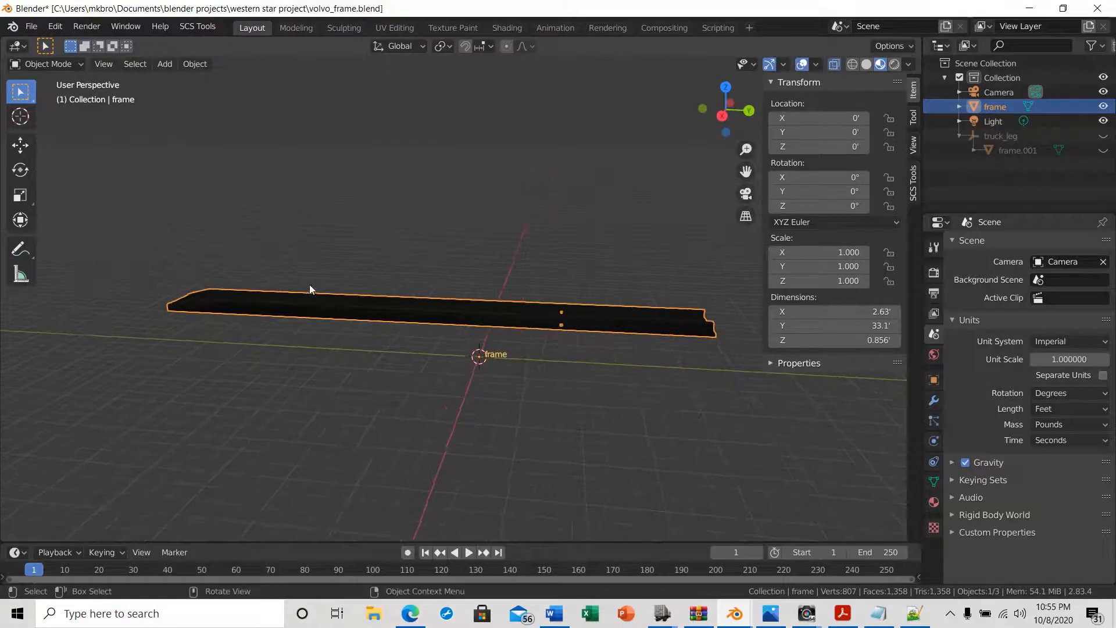
middle_click_drag(521, 321, 559, 403)
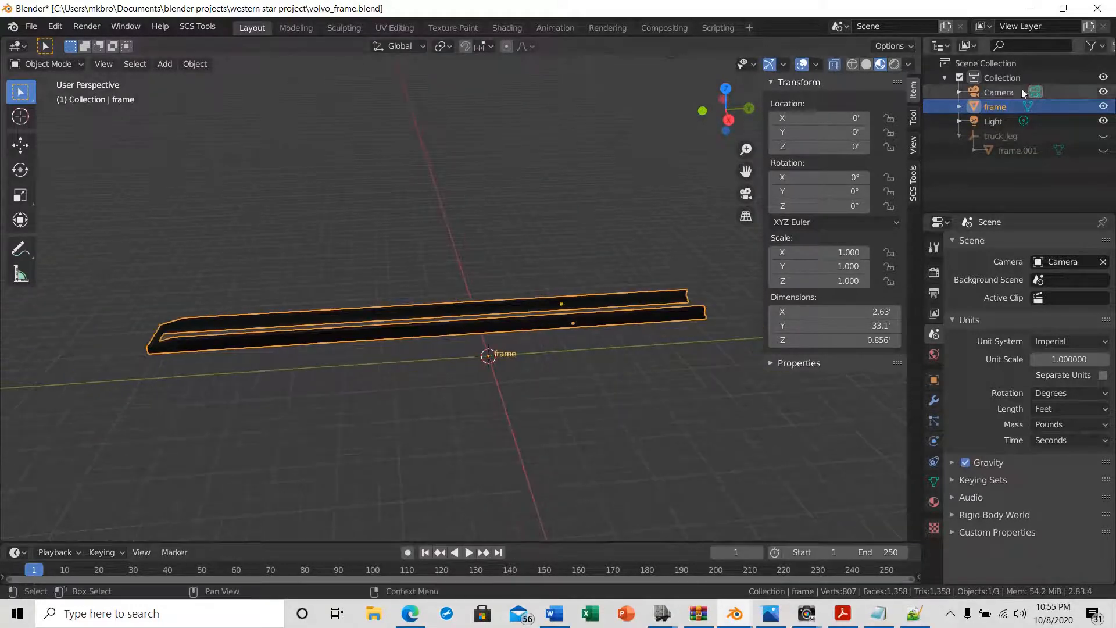
- Hide frame, show frame.001 again and select it to inspect its transform values and shape
left_click(1103, 106)
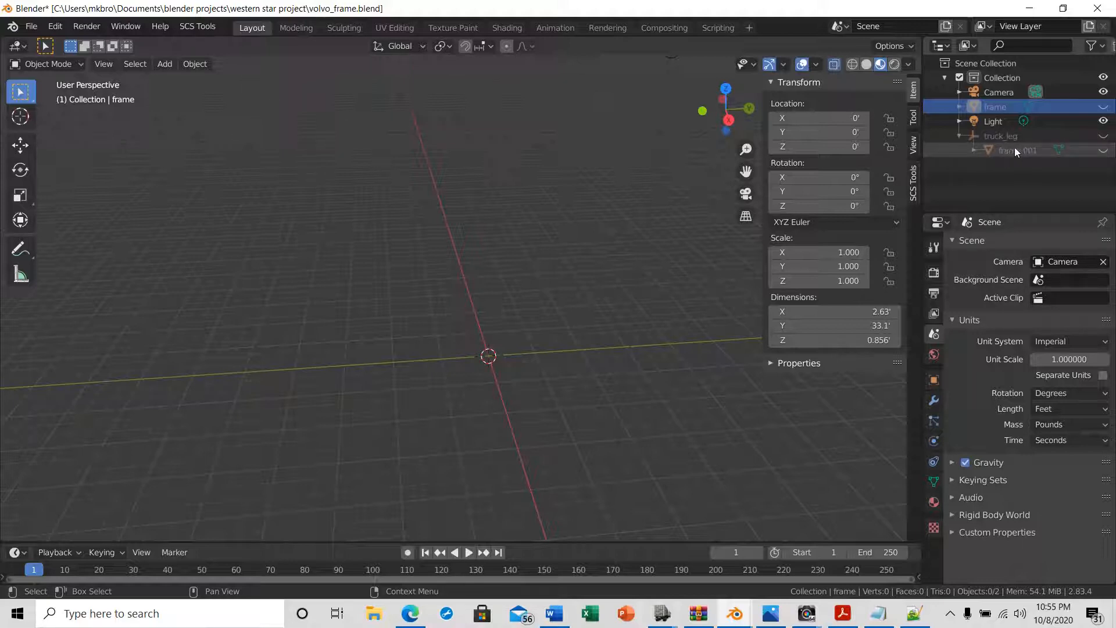
left_click(1104, 153)
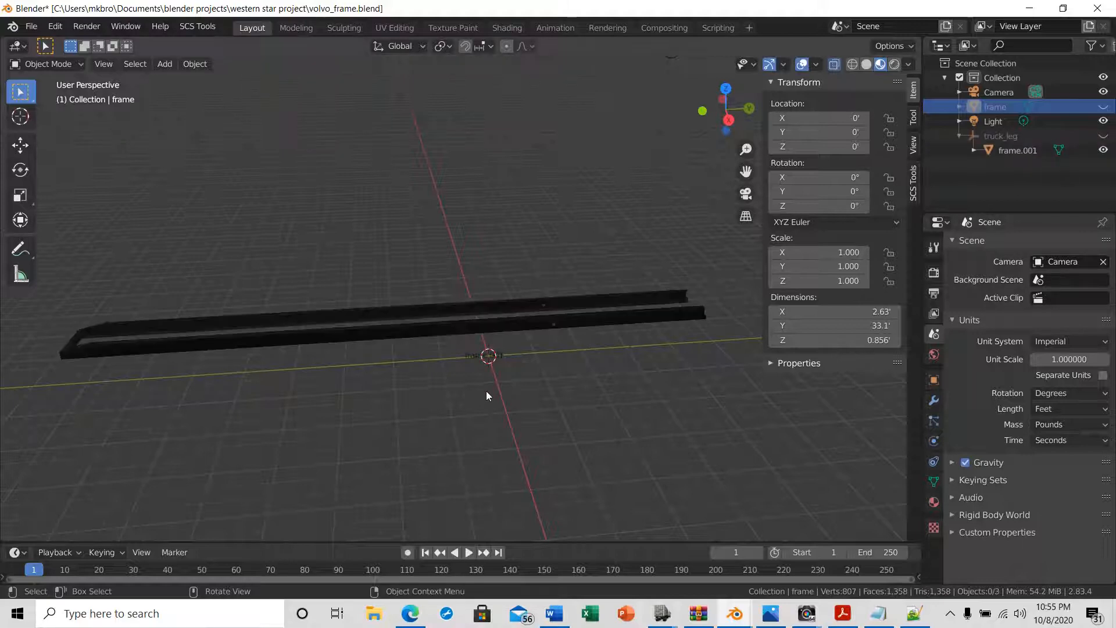
mouse_move(486, 390)
middle_mouse_down()
mouse_move(472, 416)
mouse_move(444, 384)
mouse_move(468, 384)
mouse_move(480, 401)
middle_mouse_up()
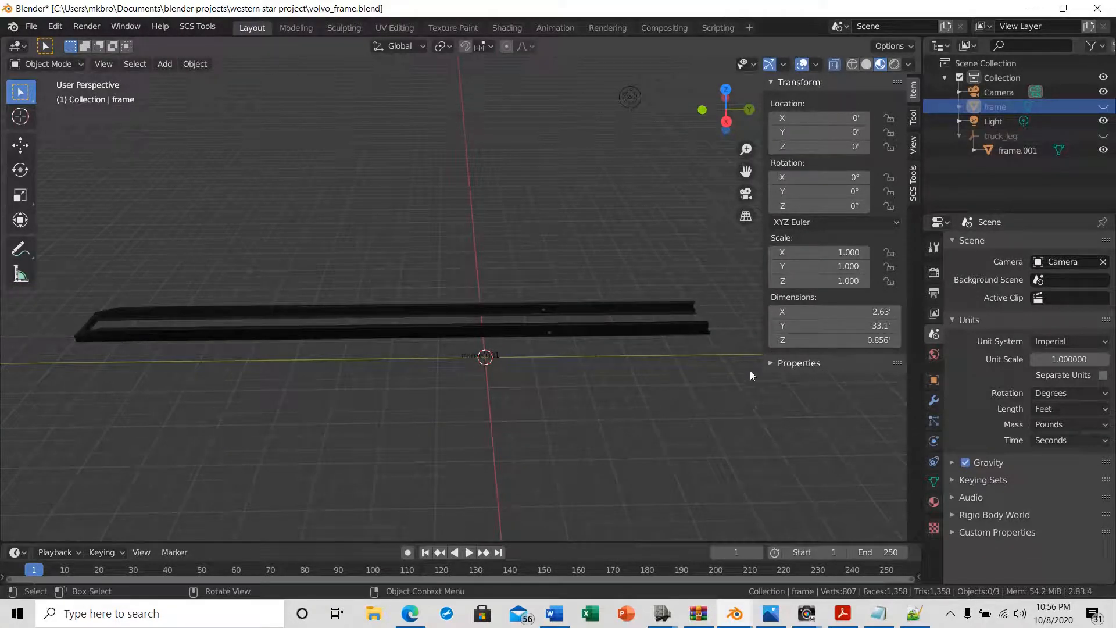
left_click(484, 330)
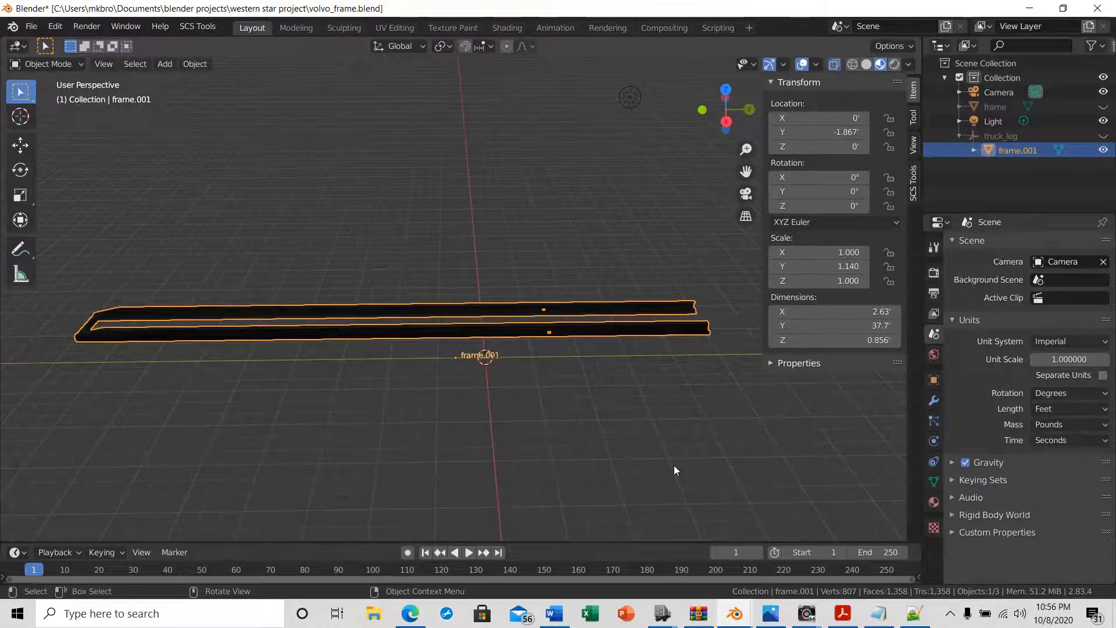
middle_click_drag(674, 465, 622, 442)
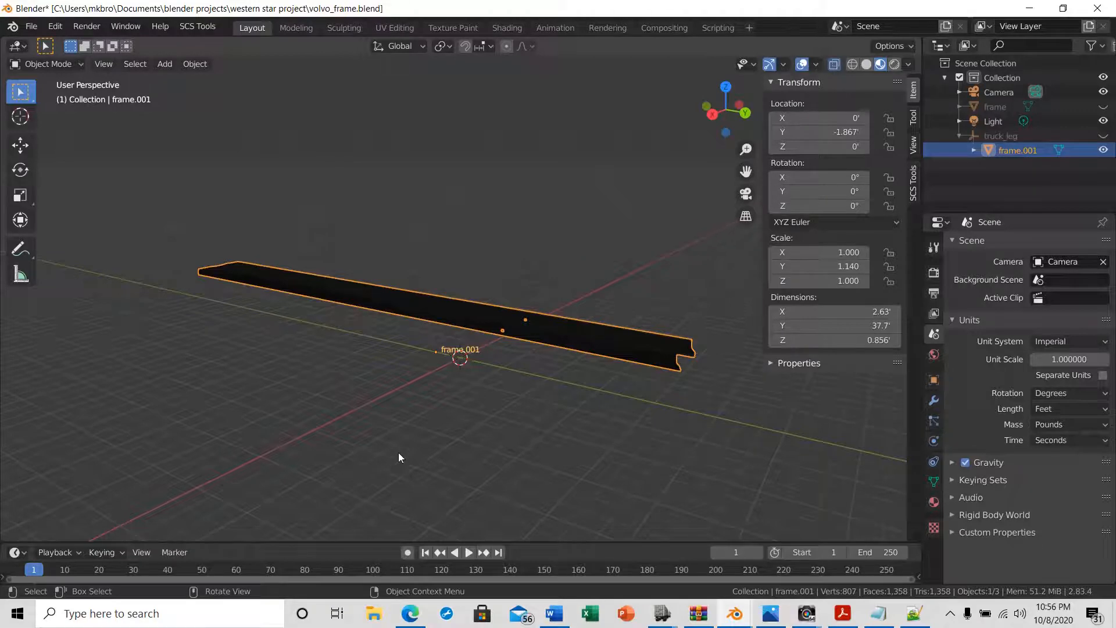
- Minimize the volvo_frame.blend window, launch a second Blender instance from the desktop and dismiss its splash screen
left_click(1033, 8)
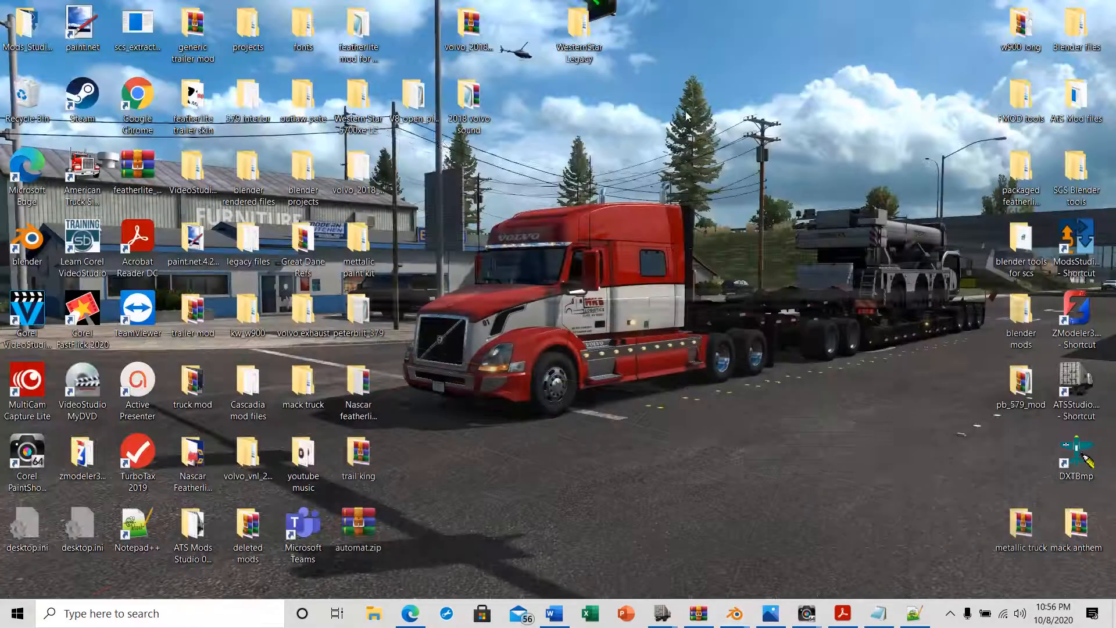
double_click(23, 242)
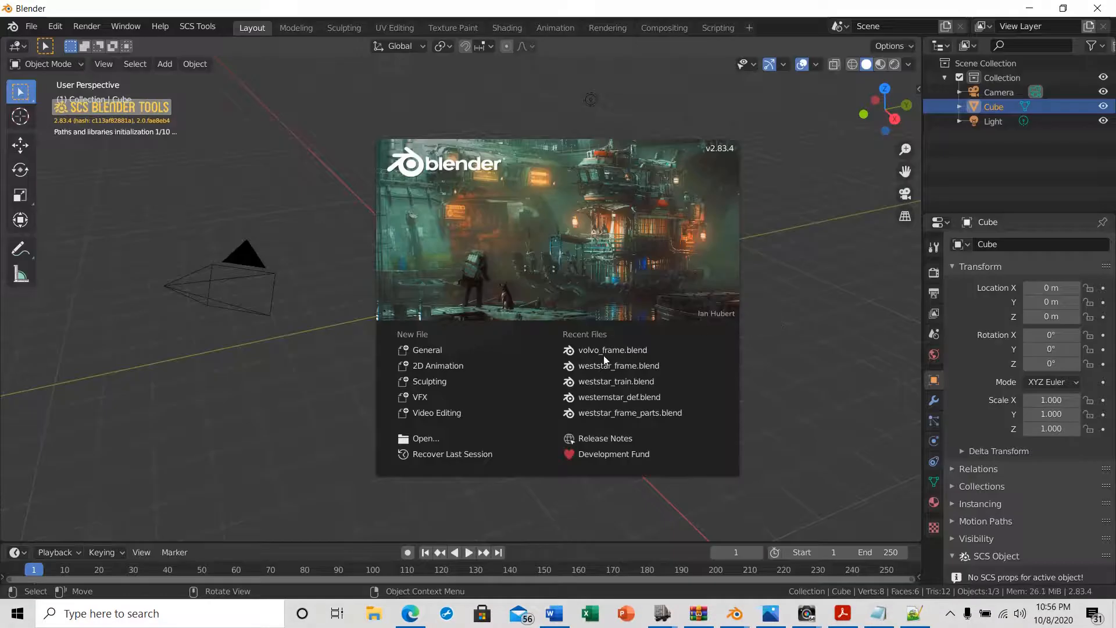
left_click(773, 333)
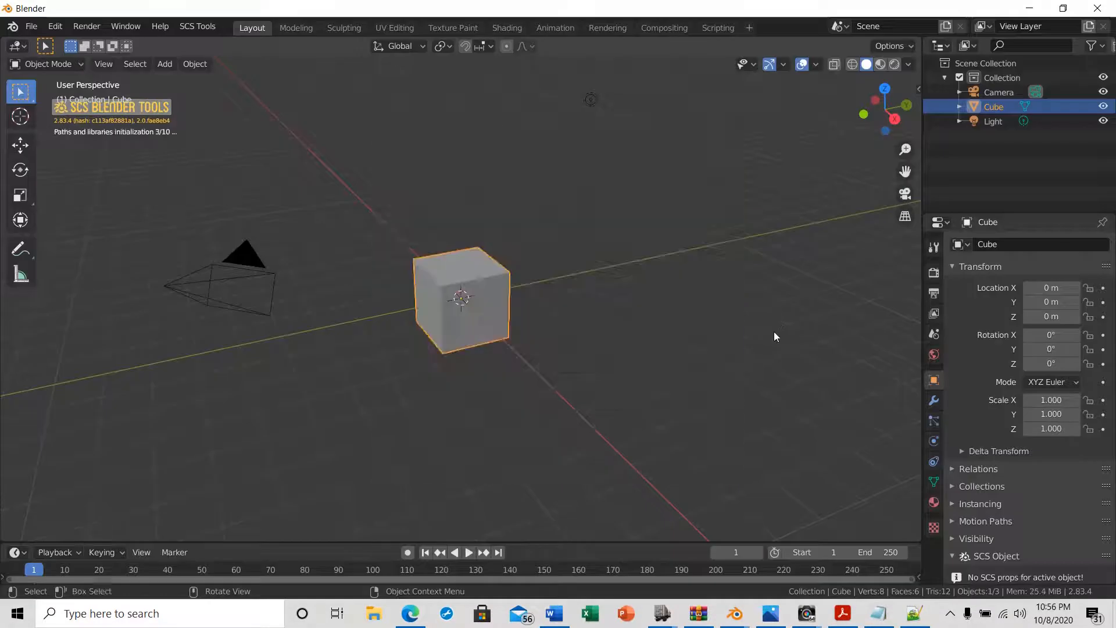
- Open westernStar_frame parts.blend from the western star project folder and check its frame rails
left_click(31, 27)
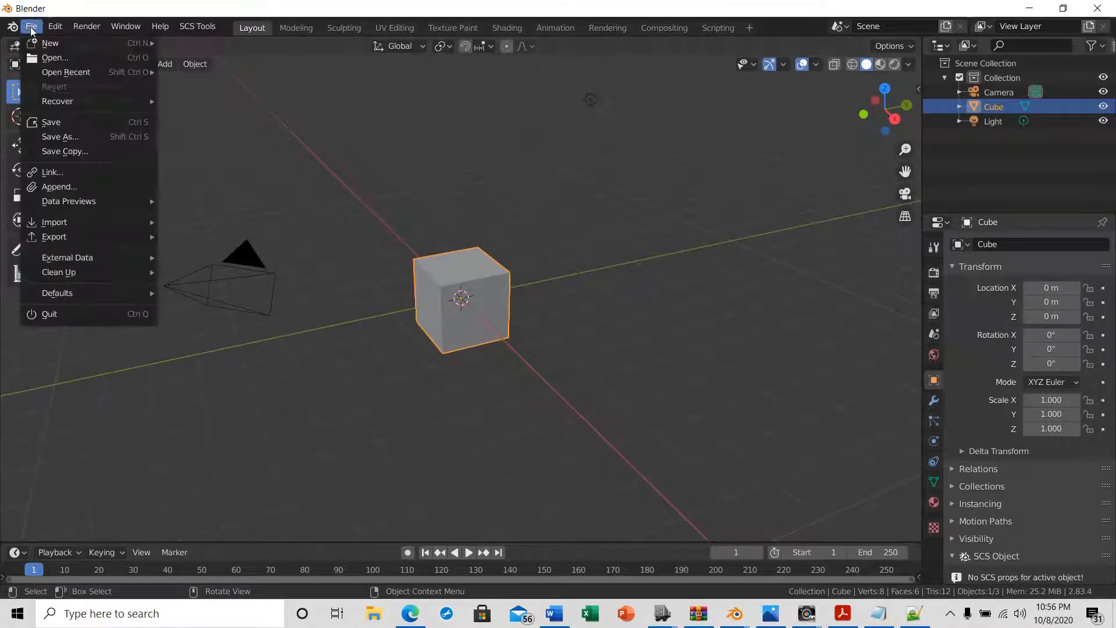
left_click(50, 59)
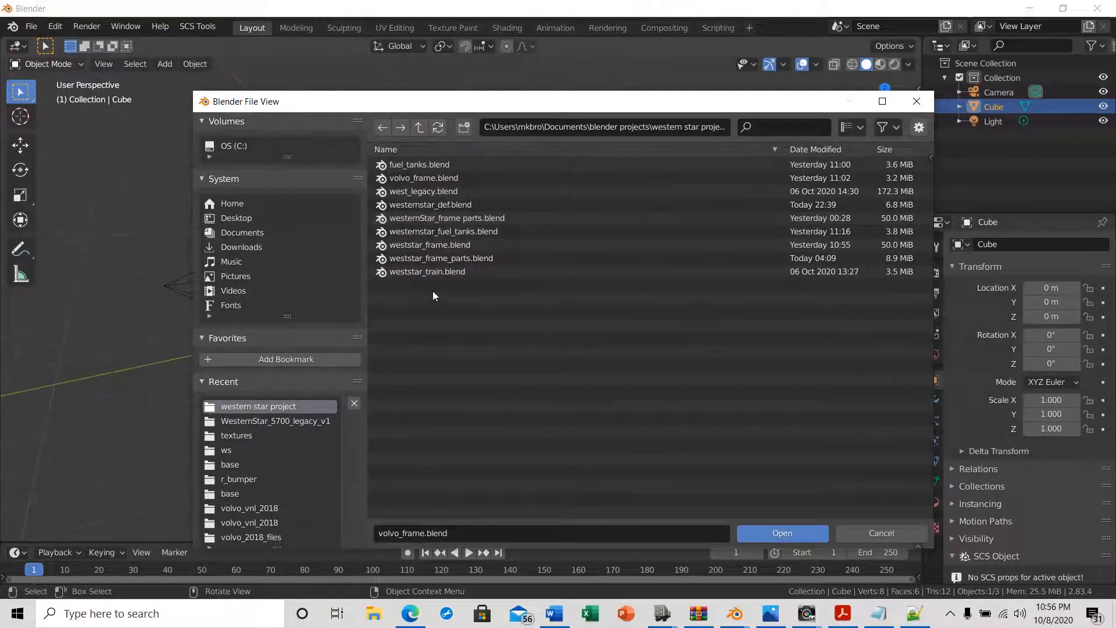
left_click(411, 222)
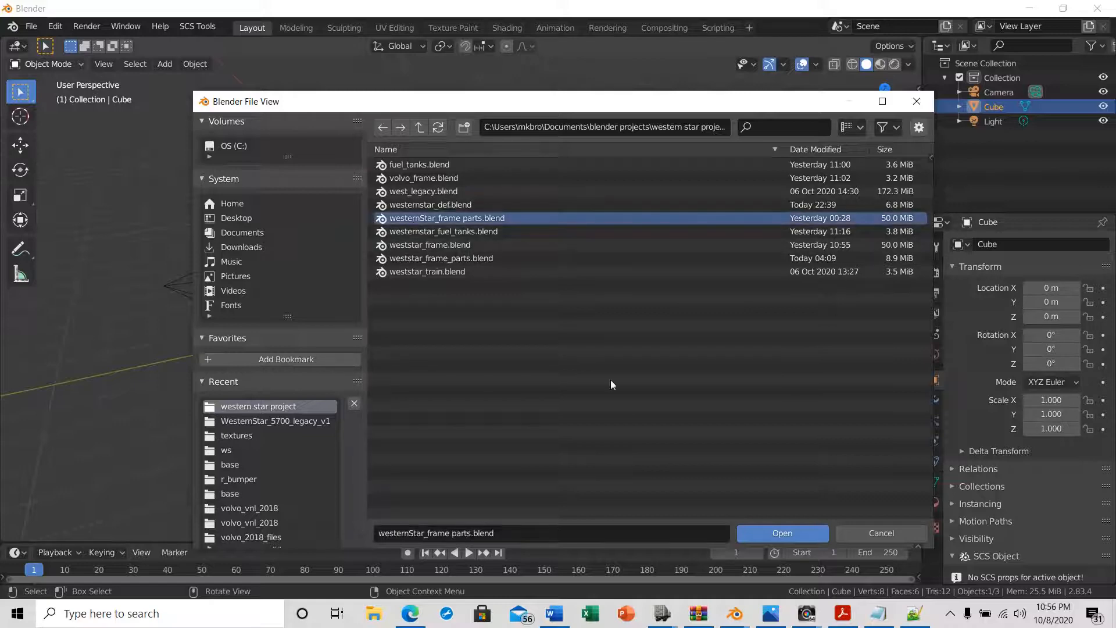
left_click(771, 533)
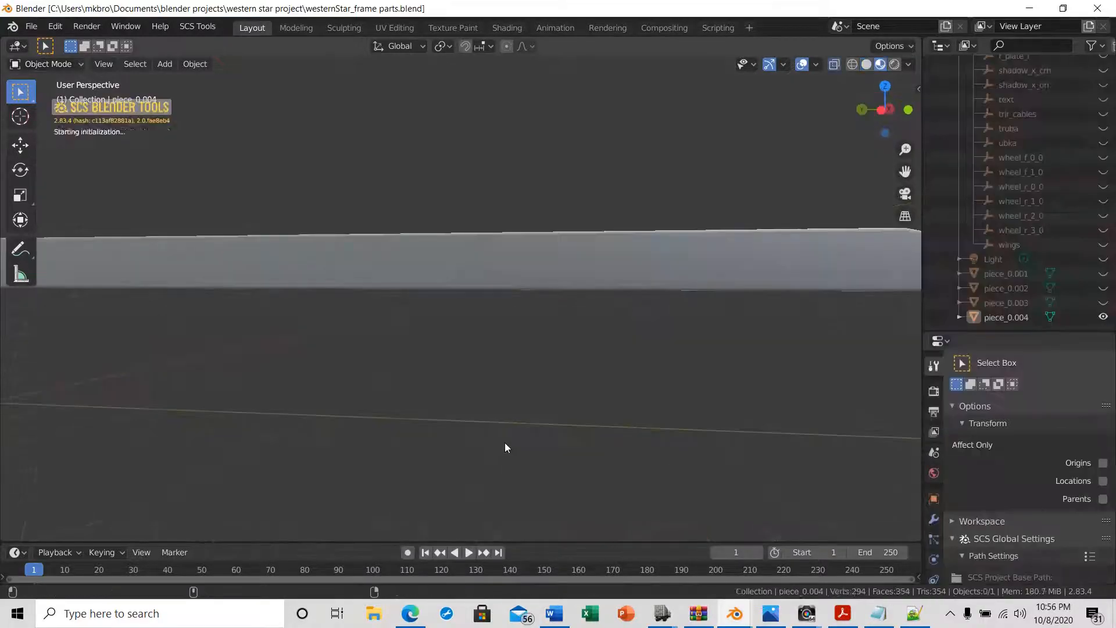
middle_click_drag(486, 444, 459, 444)
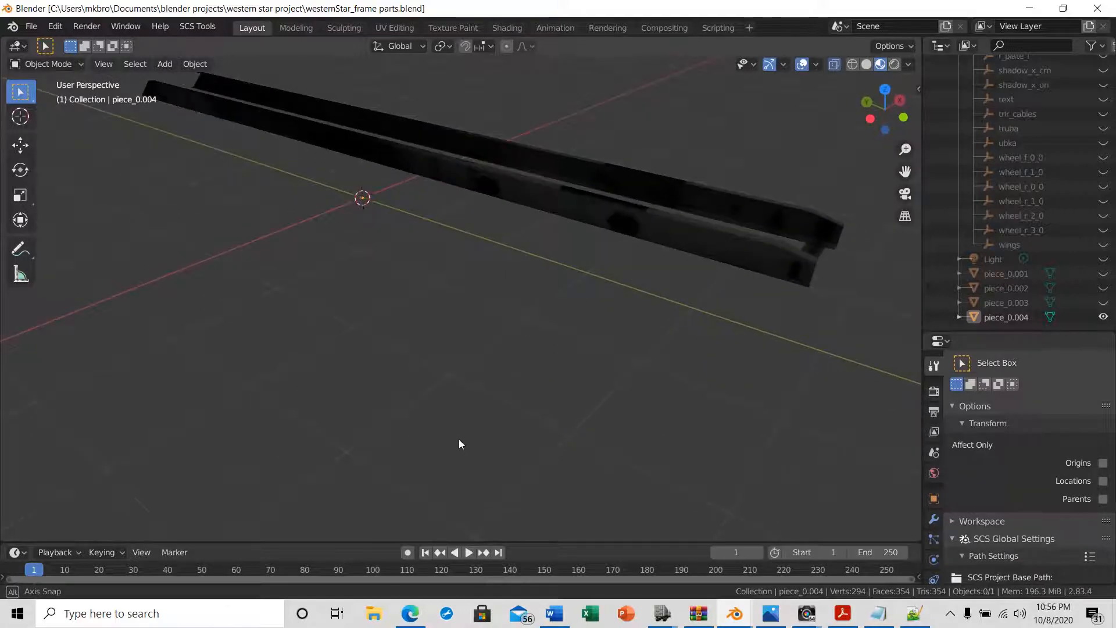
- Open weststar_frame_parts.blend from the western star project folder and view its frame with the attached parts
left_click(32, 26)
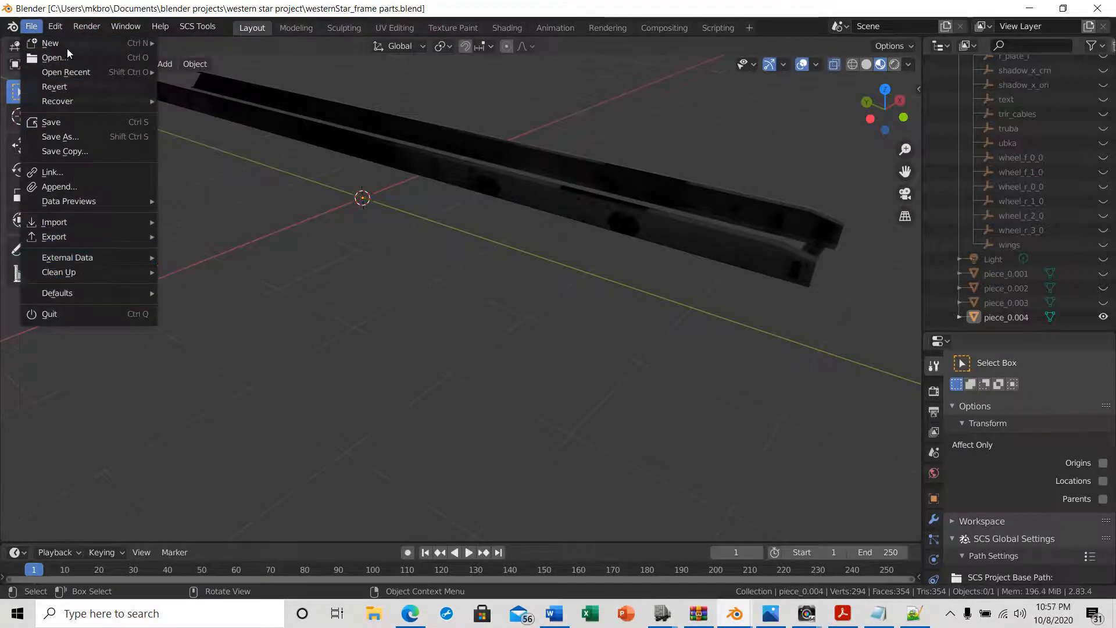
left_click(51, 58)
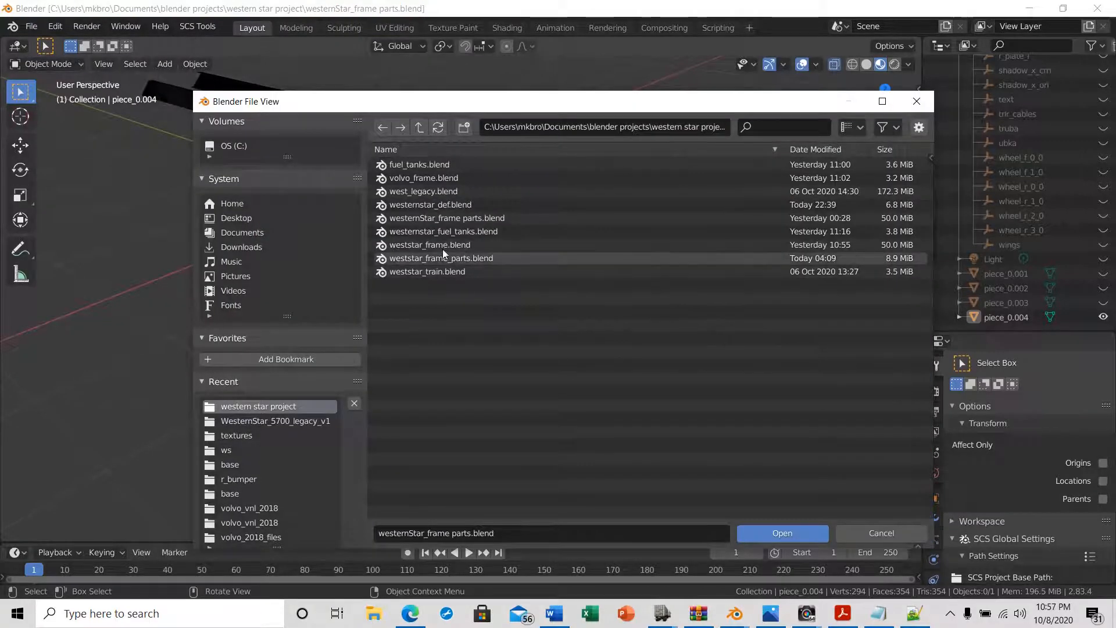
left_click(442, 257)
left_click(780, 531)
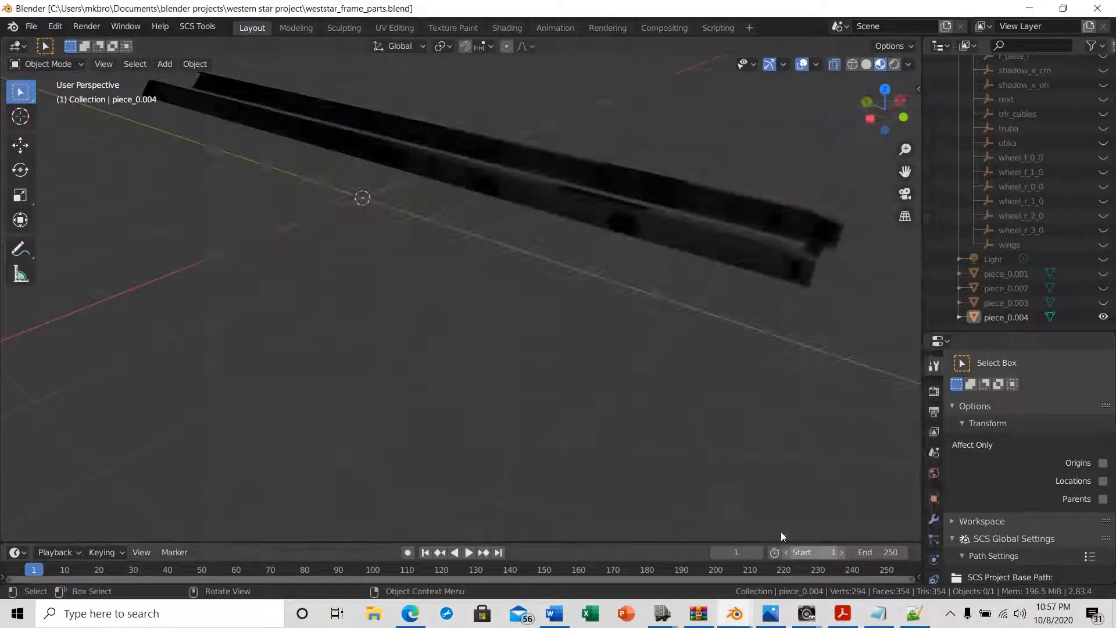
middle_click_drag(599, 378, 346, 373)
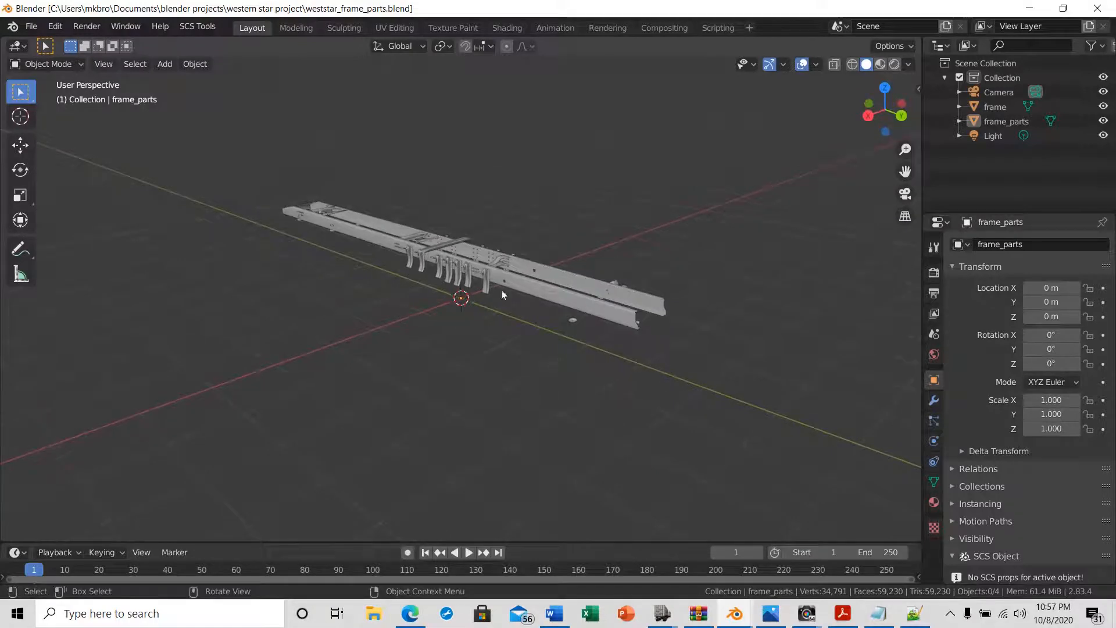
scroll(471, 283, "up", 5)
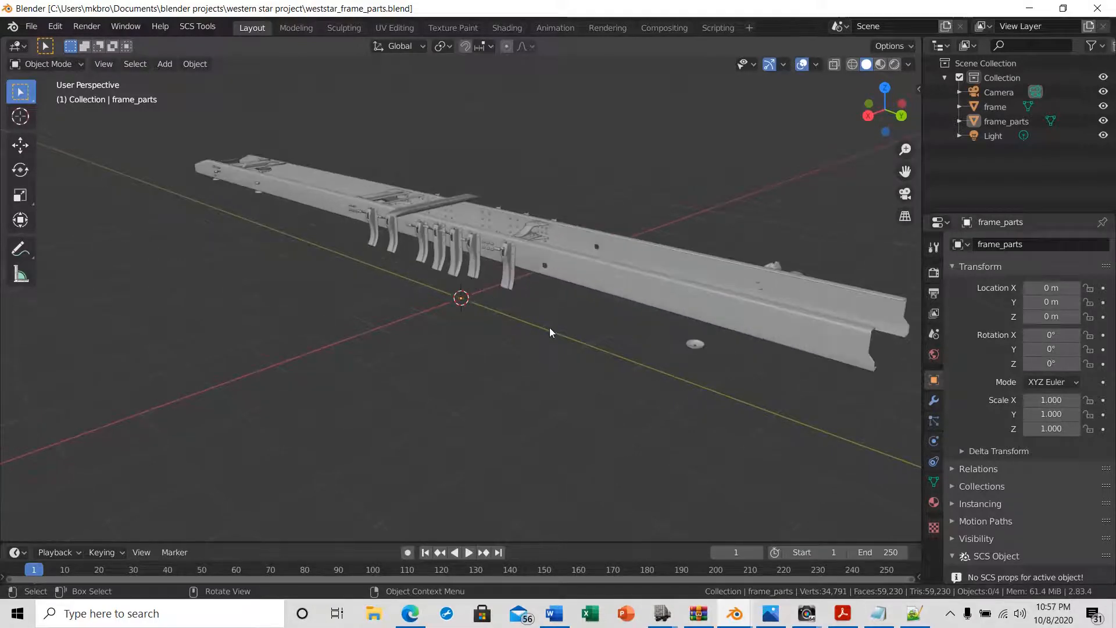
- Hide the frame object and examine the brackets, crossmembers and other pieces of frame_parts from several angles
left_click(1103, 107)
middle_click_drag(650, 285, 534, 276)
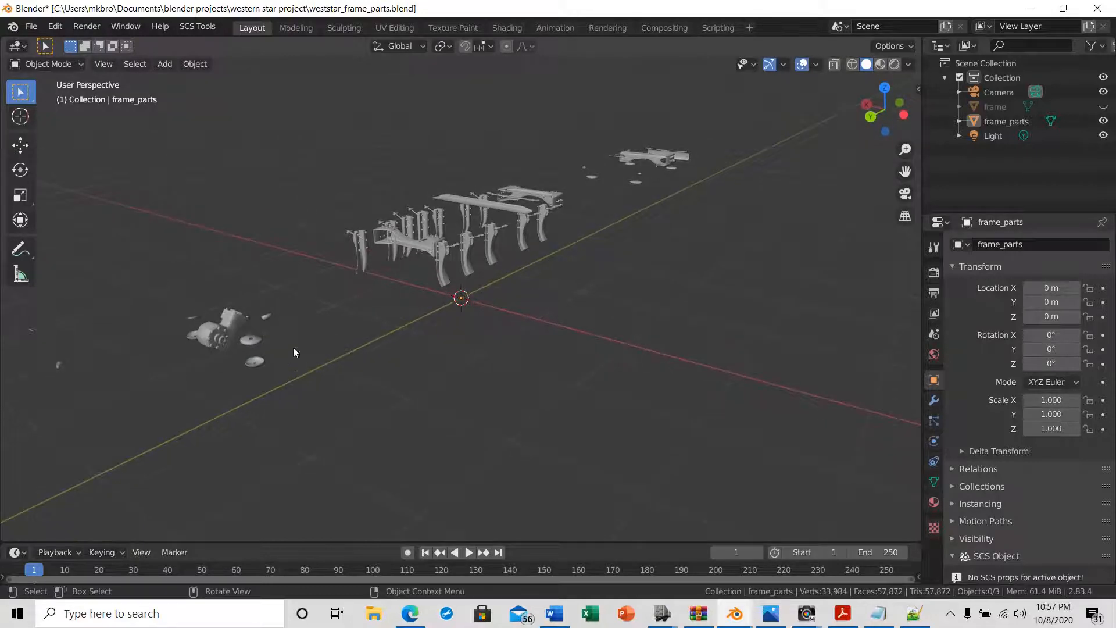
middle_click_drag(421, 340, 426, 237)
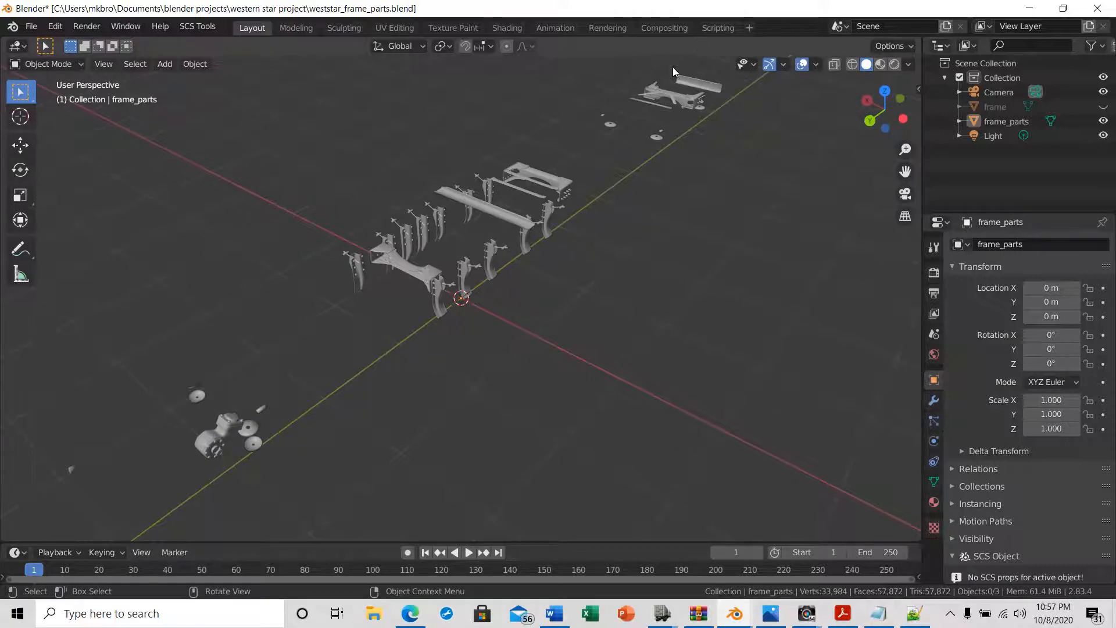
middle_click_drag(577, 277, 465, 263)
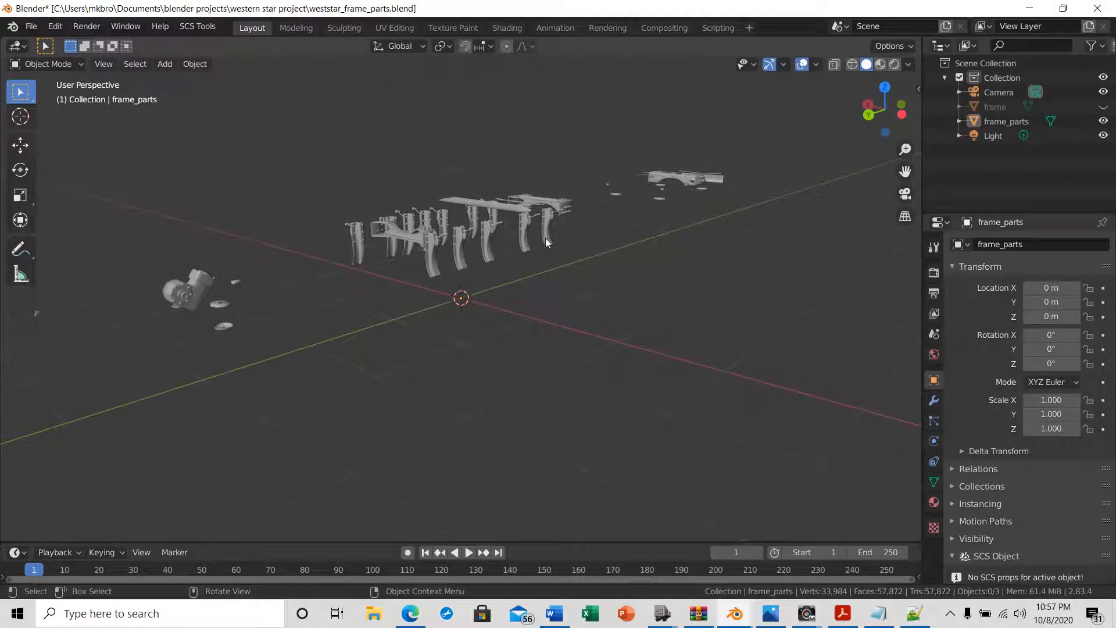
left_click(509, 250)
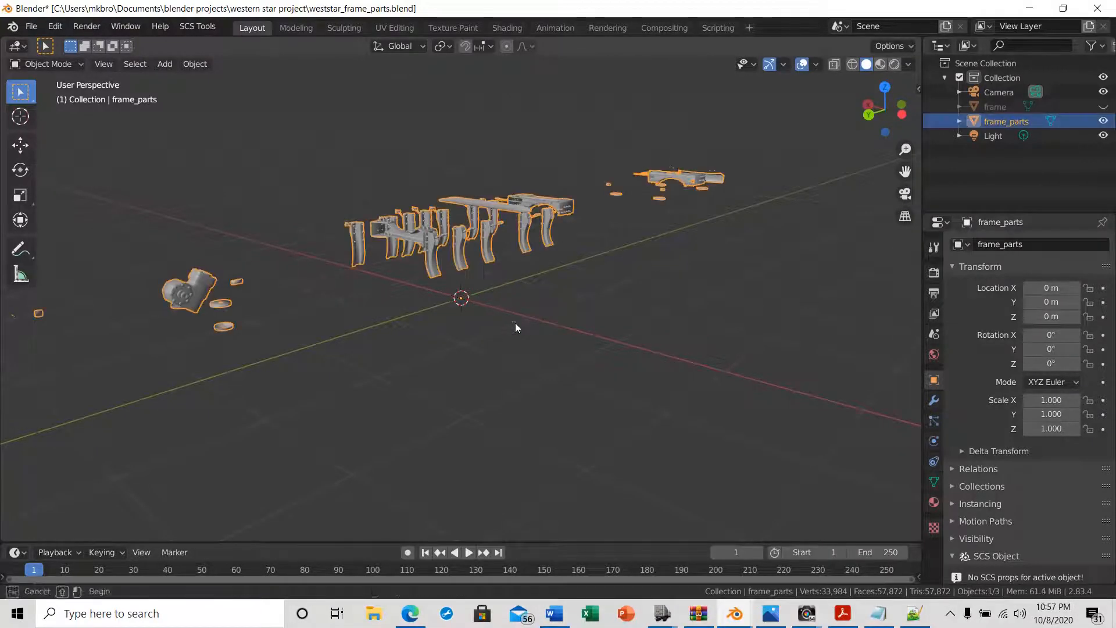
left_click(515, 326)
middle_click_drag(563, 434, 710, 440)
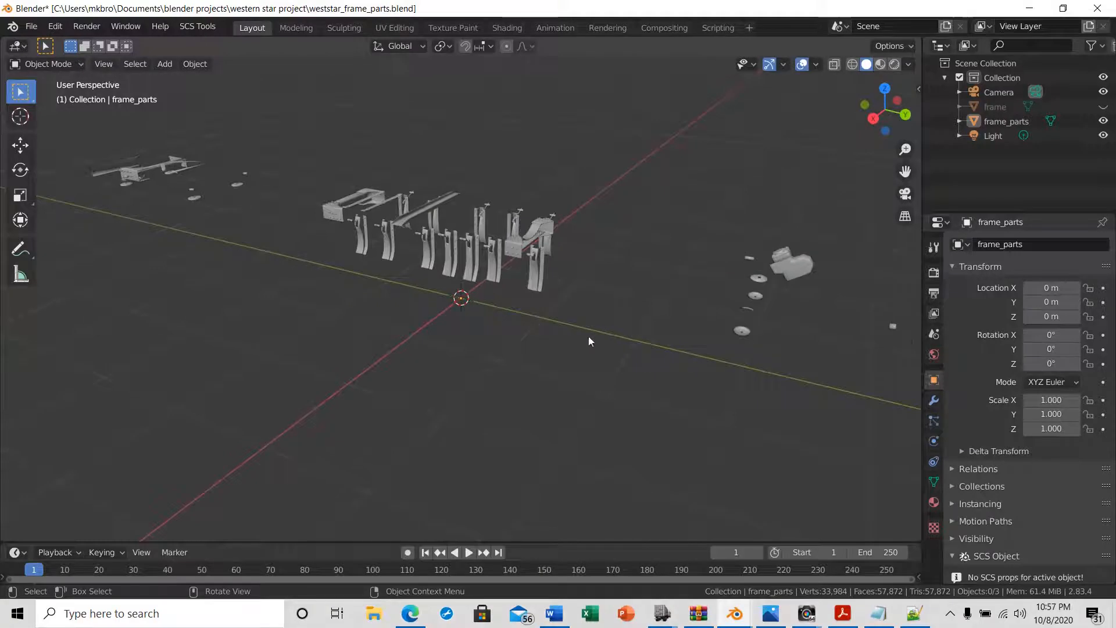
middle_click_drag(588, 340, 610, 357)
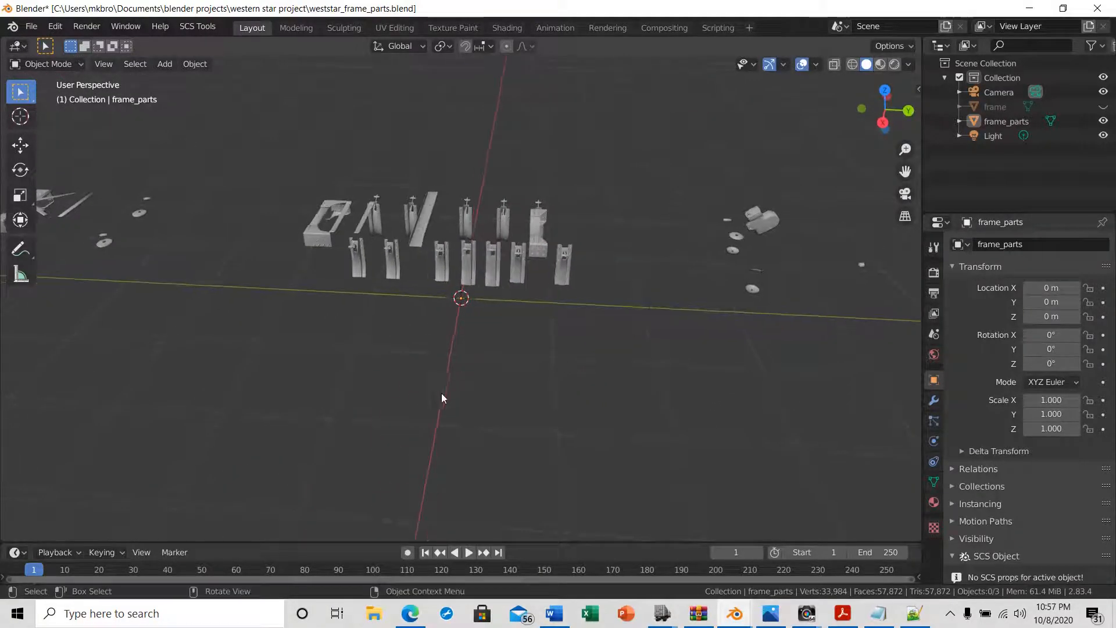
middle_click_drag(392, 416, 640, 302, "shift")
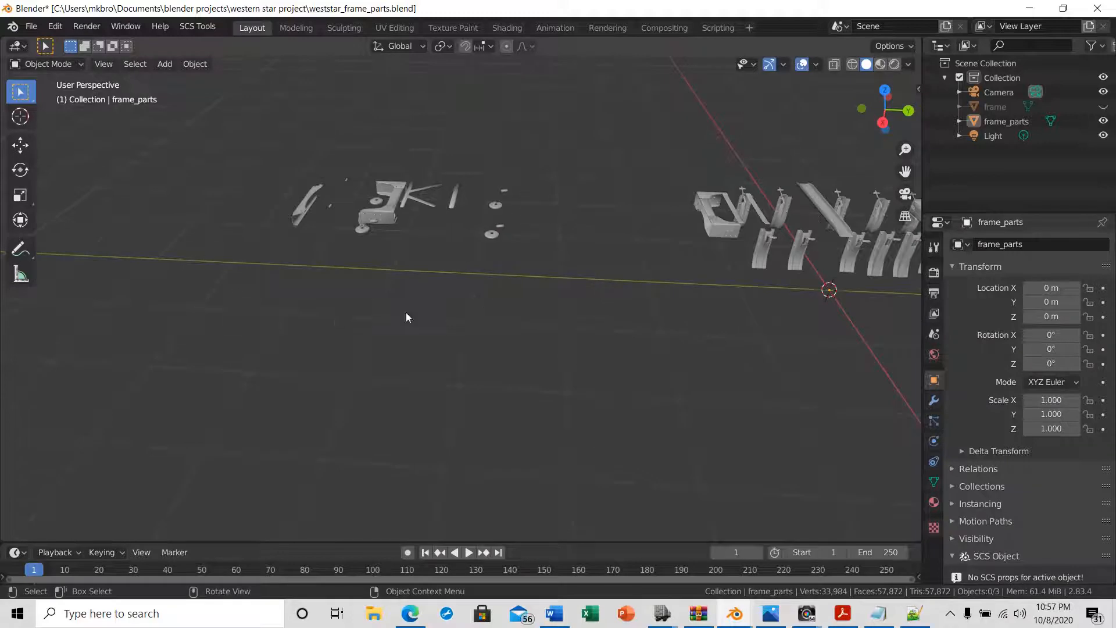
middle_click_drag(273, 289, 331, 334)
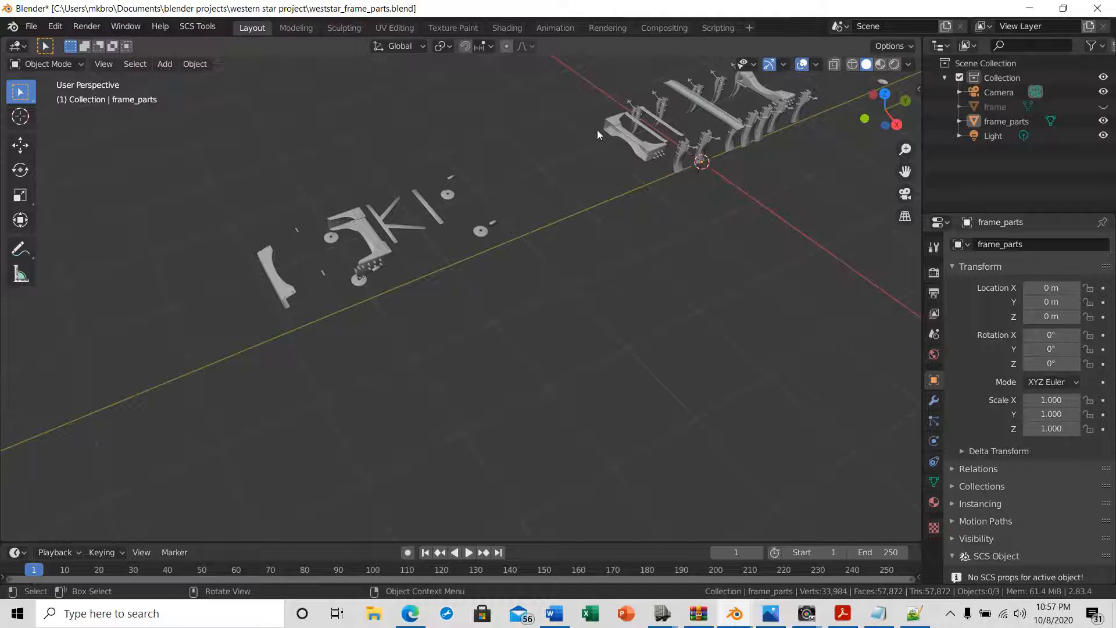
middle_click_drag(531, 299, 503, 308)
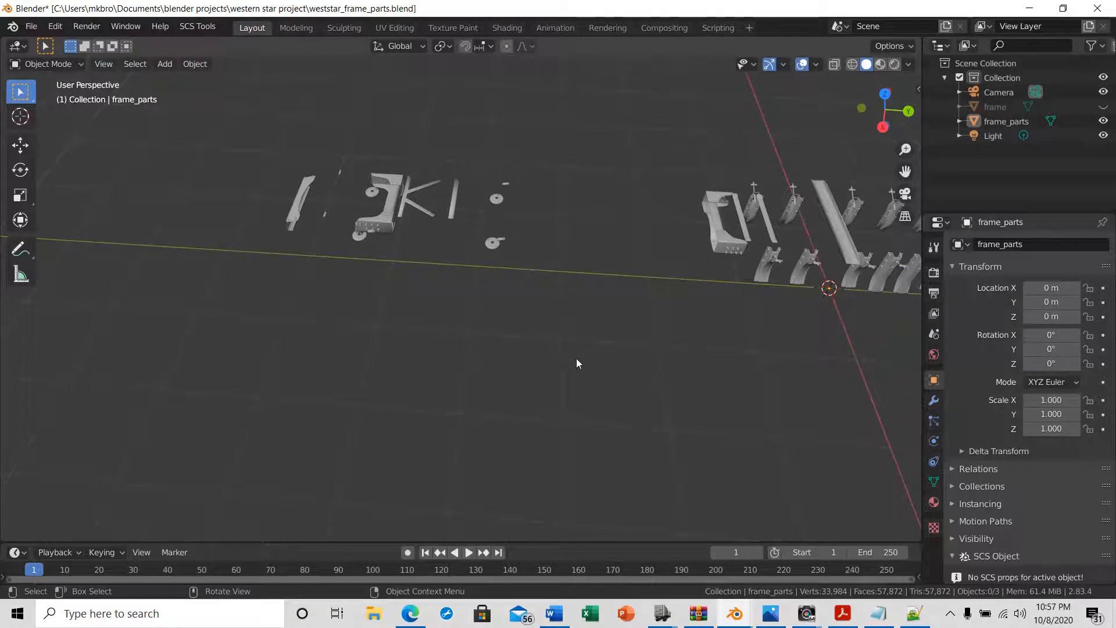
- Inspect the frame_parts mesh along its length in Edit Mode, then return to Object Mode
key("Tab")
middle_click_drag(443, 332, 536, 359)
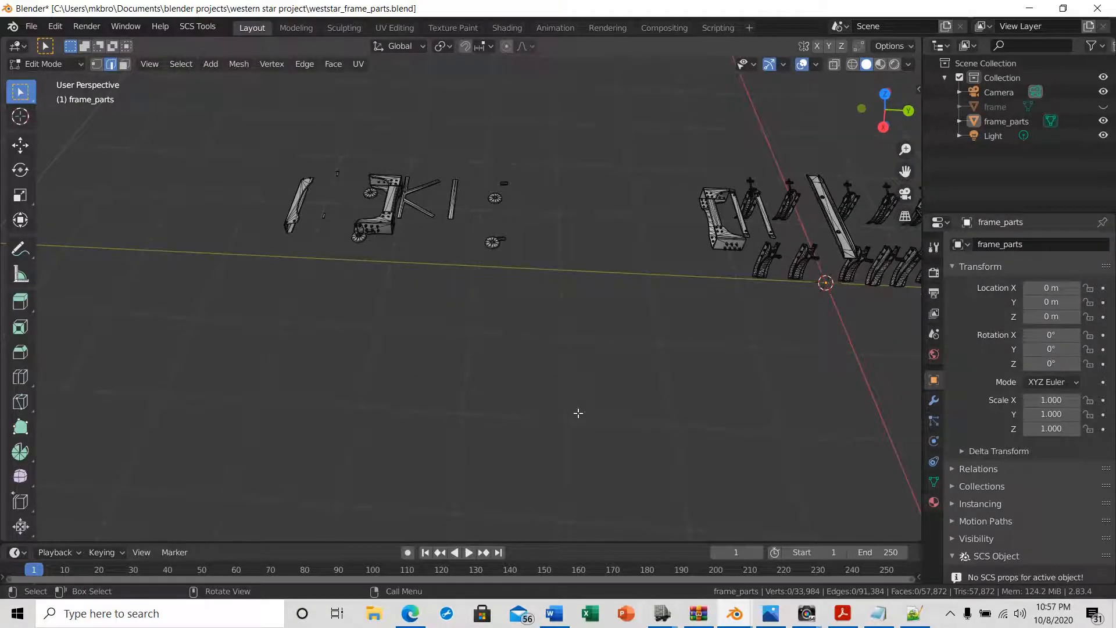
middle_click_drag(578, 411, 364, 336, "shift")
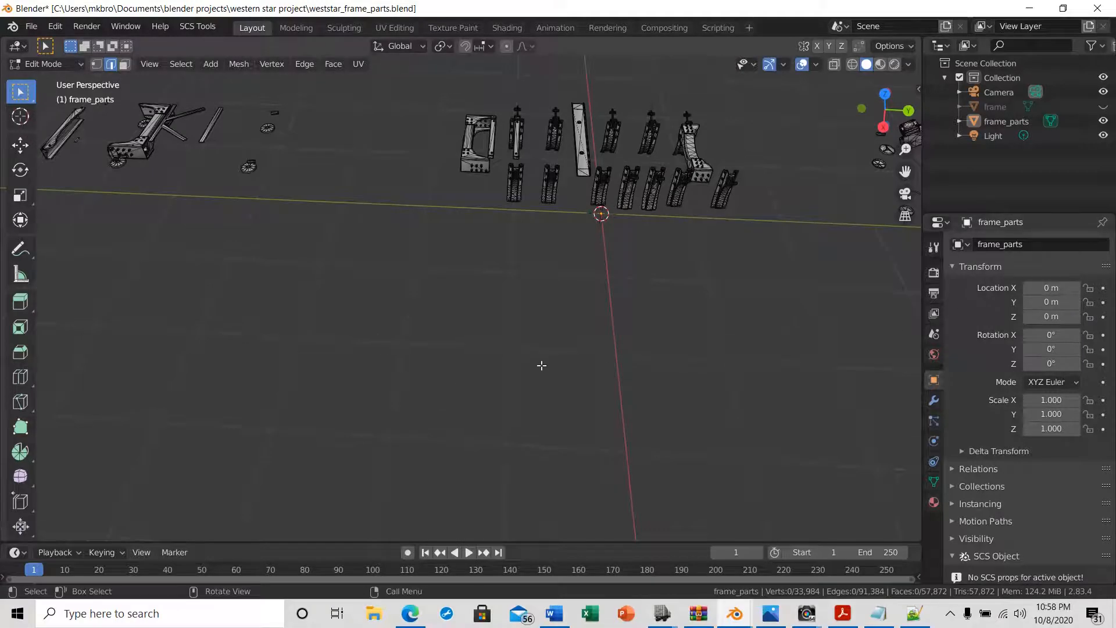
key("Tab")
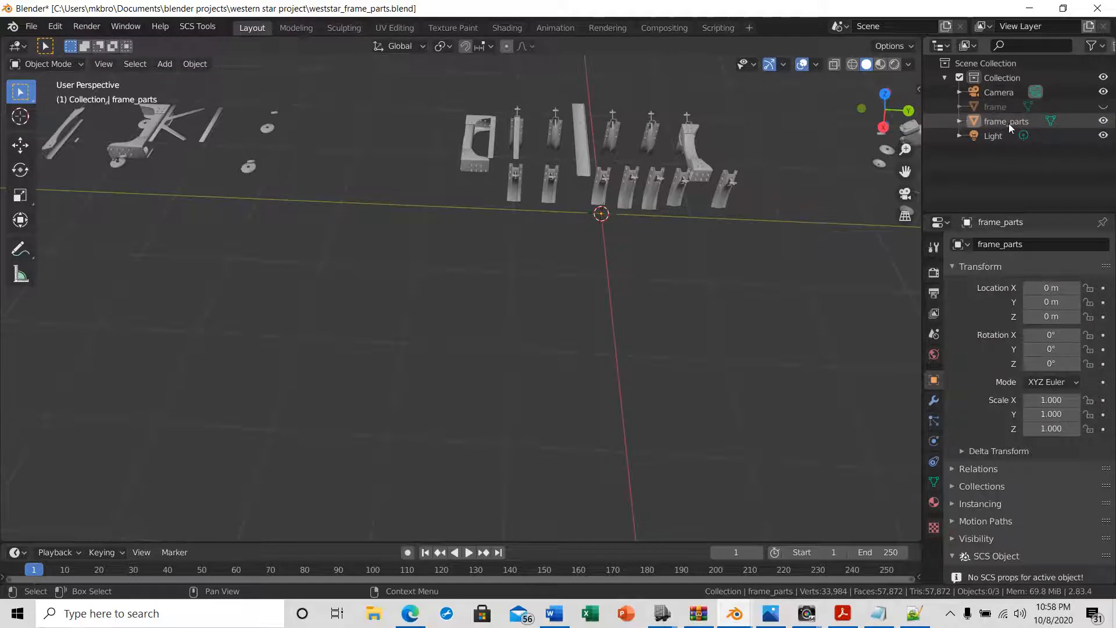
- Select the frame_parts object and copy it to the clipboard
left_click(994, 119)
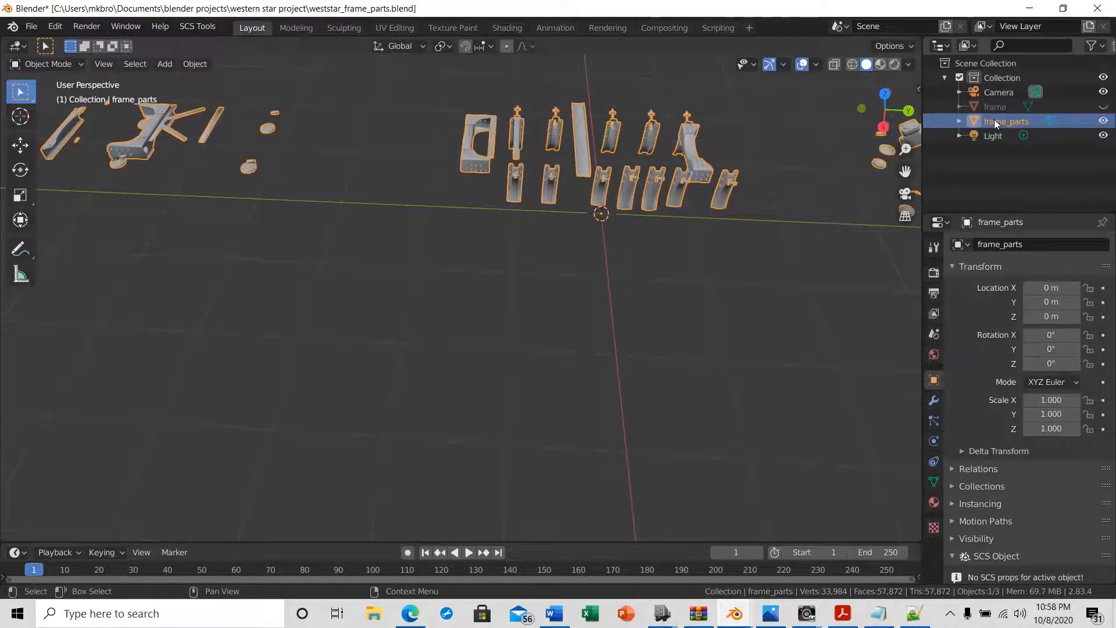
right_click(944, 118)
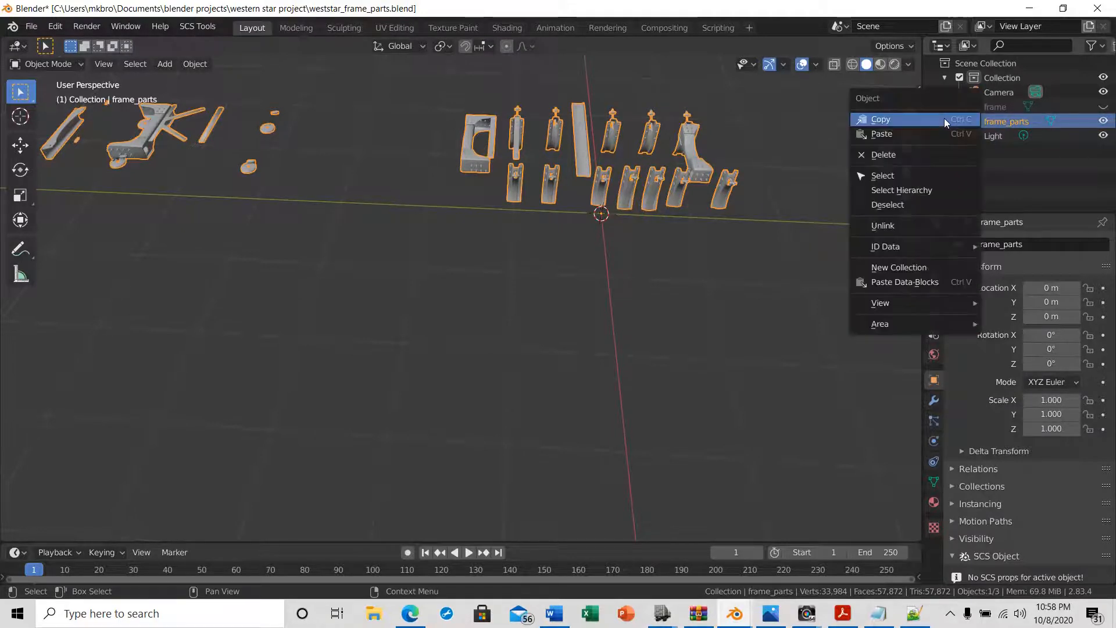
left_click(918, 118)
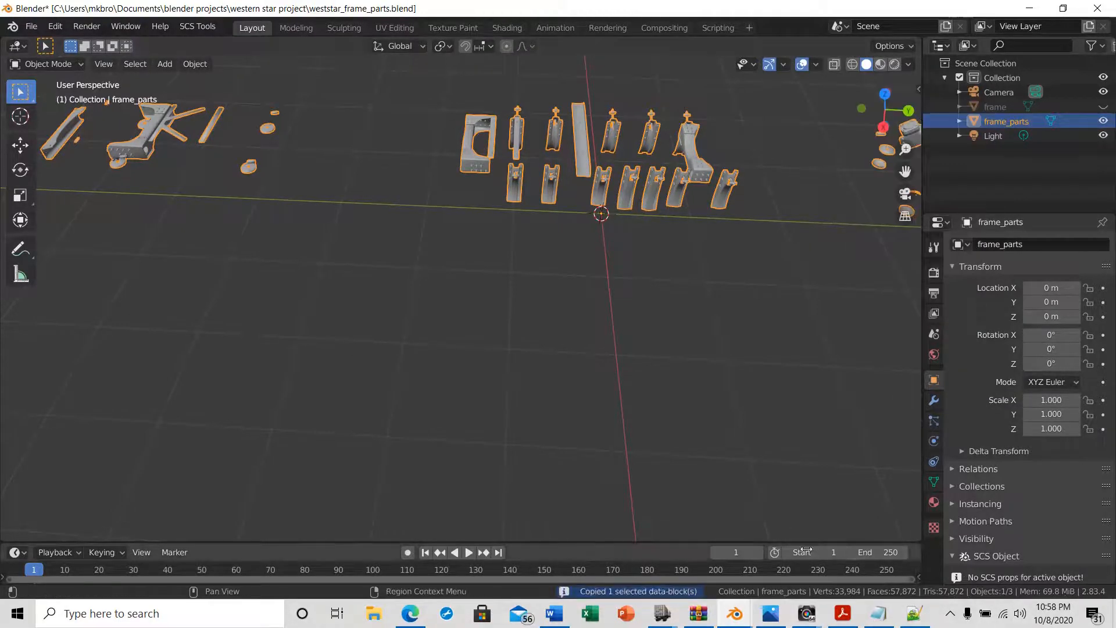
- Switch to the volvo_frame.blend window and paste the copied frame_parts object into the scene with frame.001
mouse_move(729, 620)
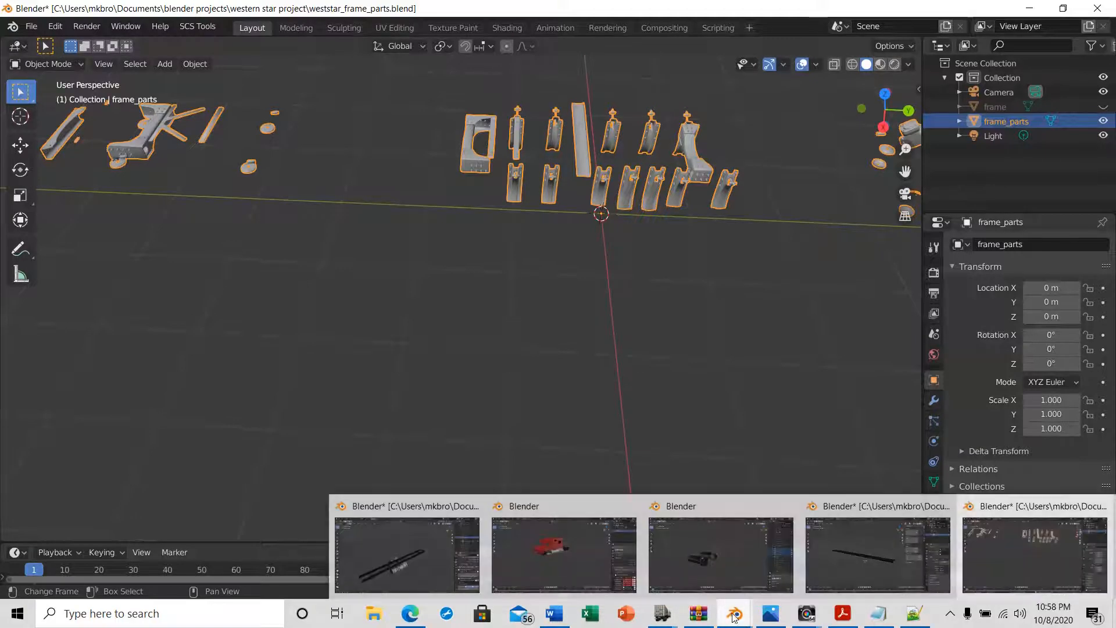
left_click(877, 549)
middle_click_drag(540, 441, 521, 447)
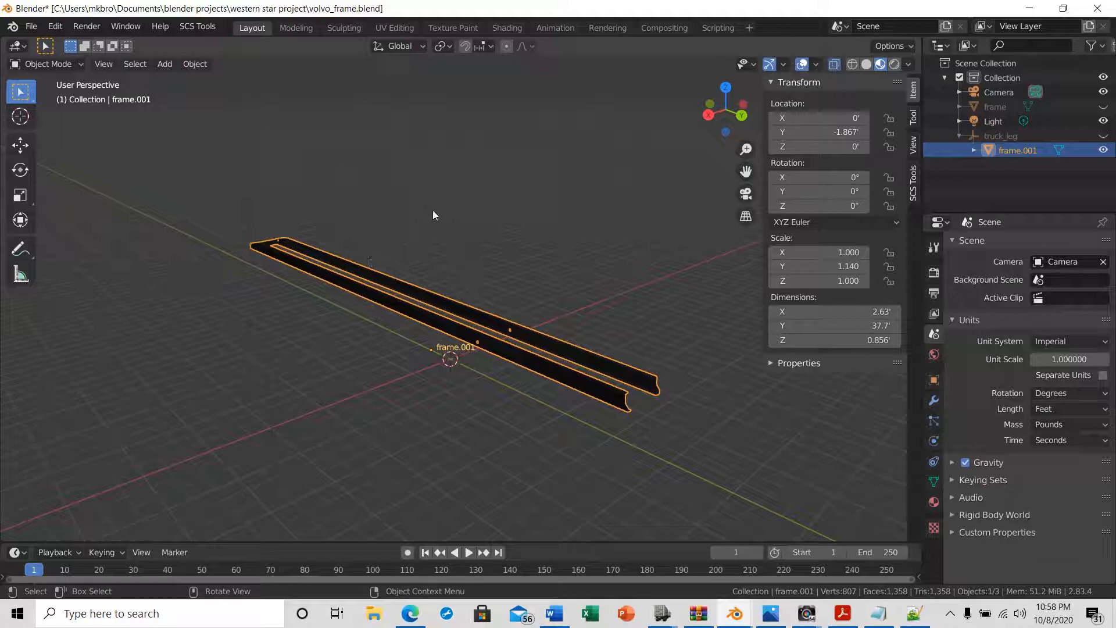
right_click(940, 120)
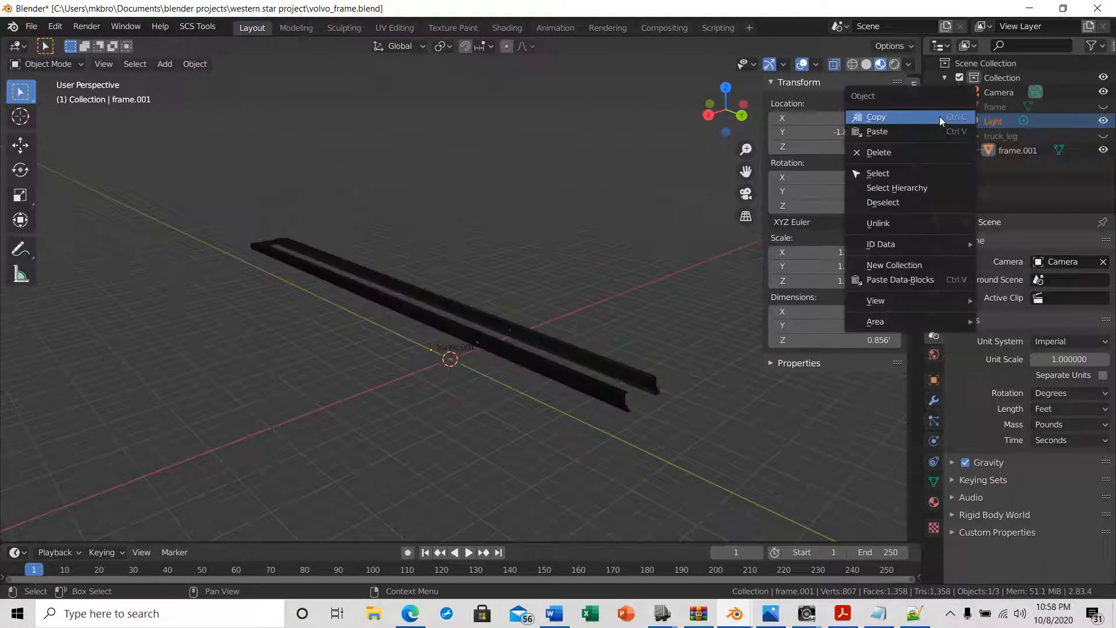
left_click(872, 132)
scroll(532, 266, "up", 4)
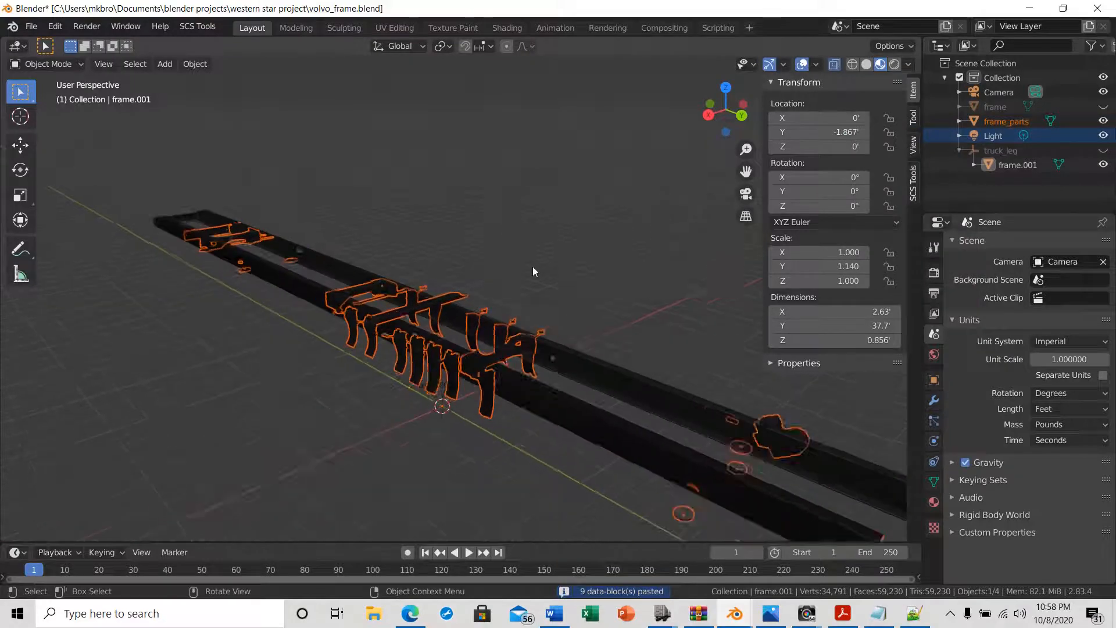
scroll(533, 267, "down", 2)
- Enter Edit Mode and examine how the pasted brackets and crossmembers line up along frame.001 from both ends and sides
key("Tab")
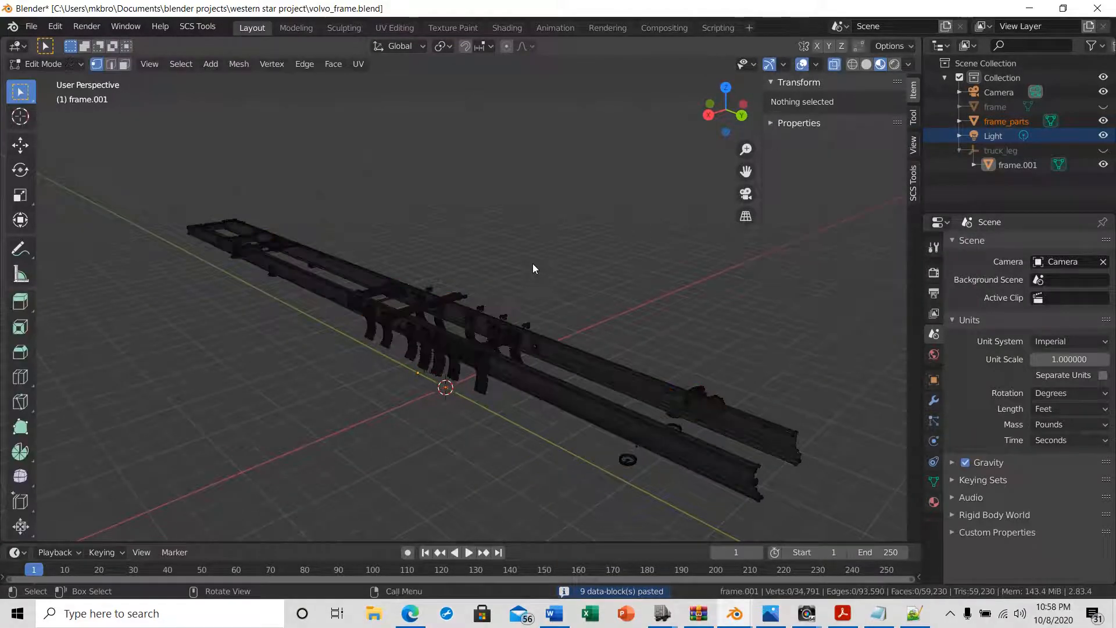
middle_click_drag(533, 264, 655, 327)
middle_click_drag(522, 360, 413, 338)
scroll(447, 391, "up", 3)
scroll(447, 391, "up", 2)
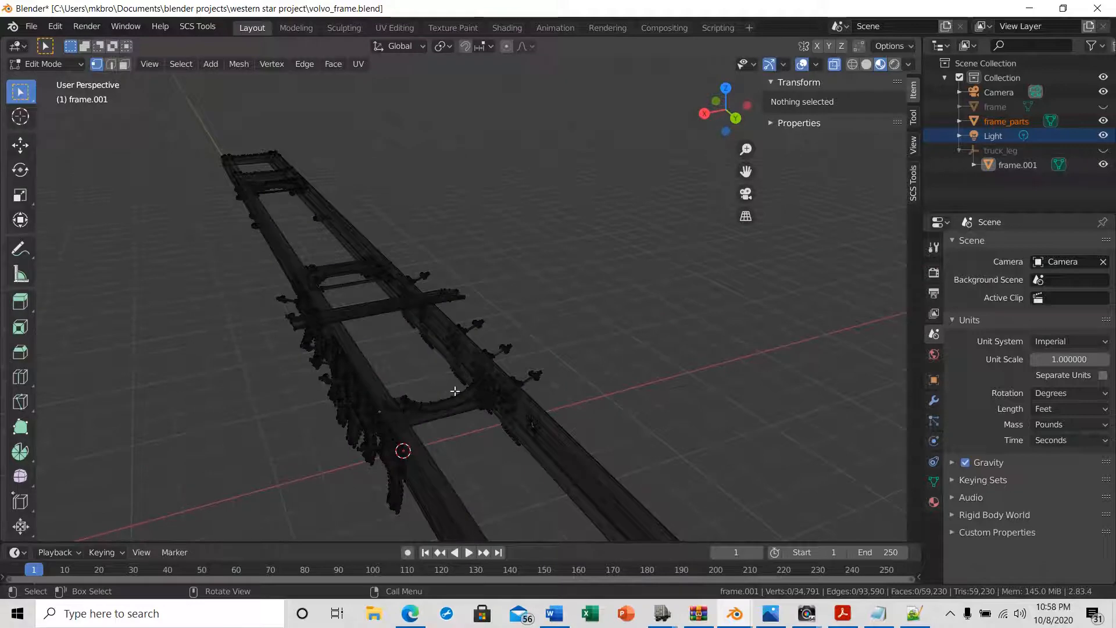
middle_click_drag(445, 389, 300, 375)
middle_click_drag(607, 317, 440, 411)
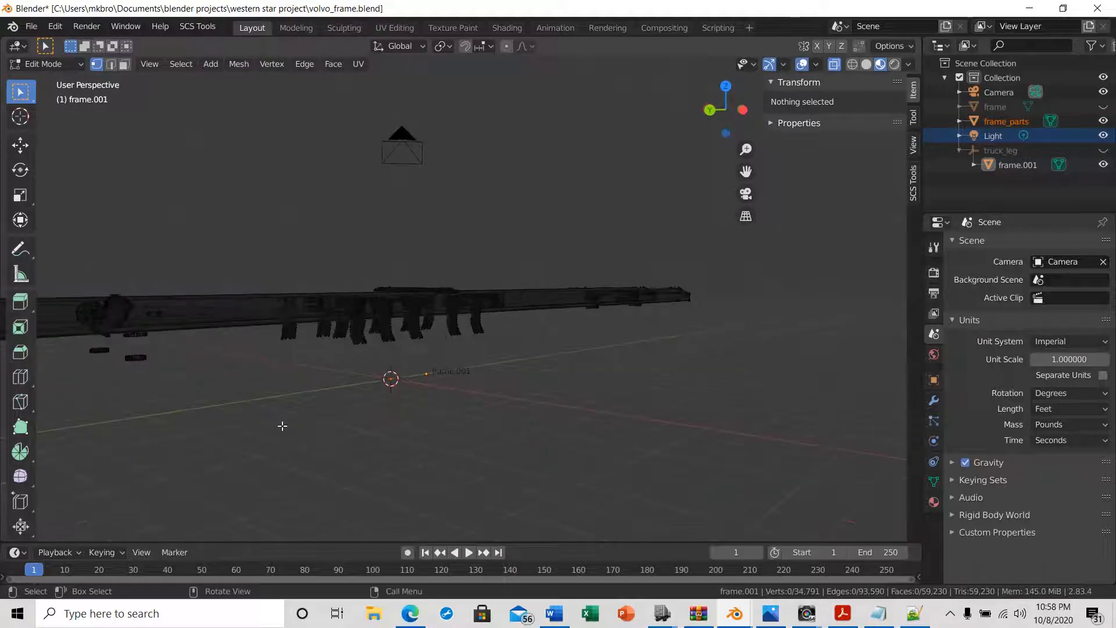
middle_click_drag(281, 426, 314, 429)
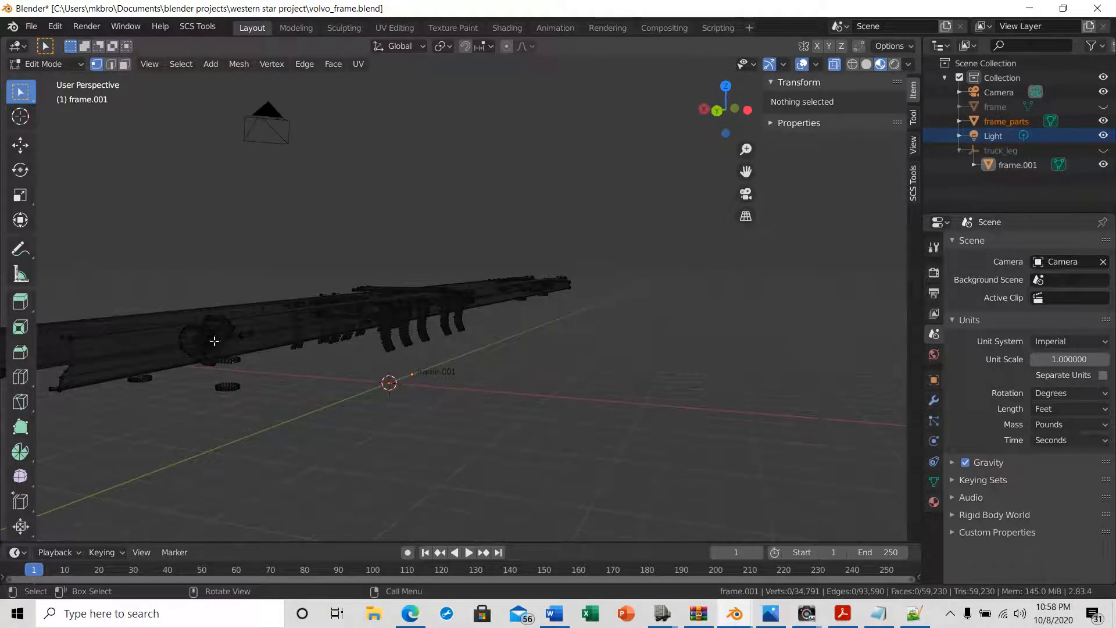
middle_click_drag(509, 465, 348, 496)
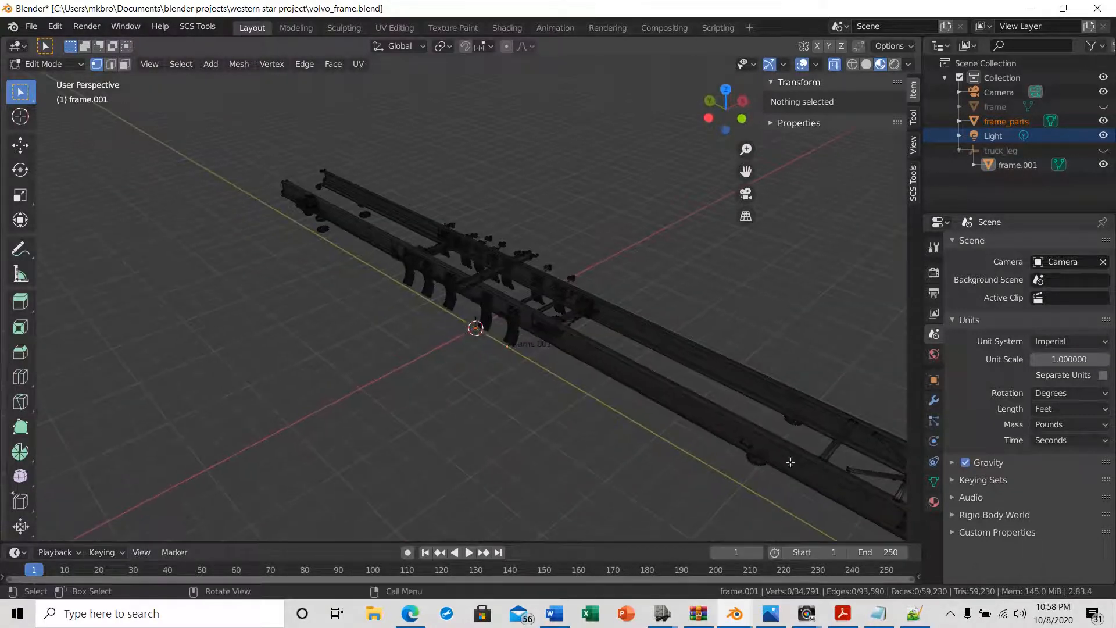
middle_click_drag(810, 453, 442, 247, "shift")
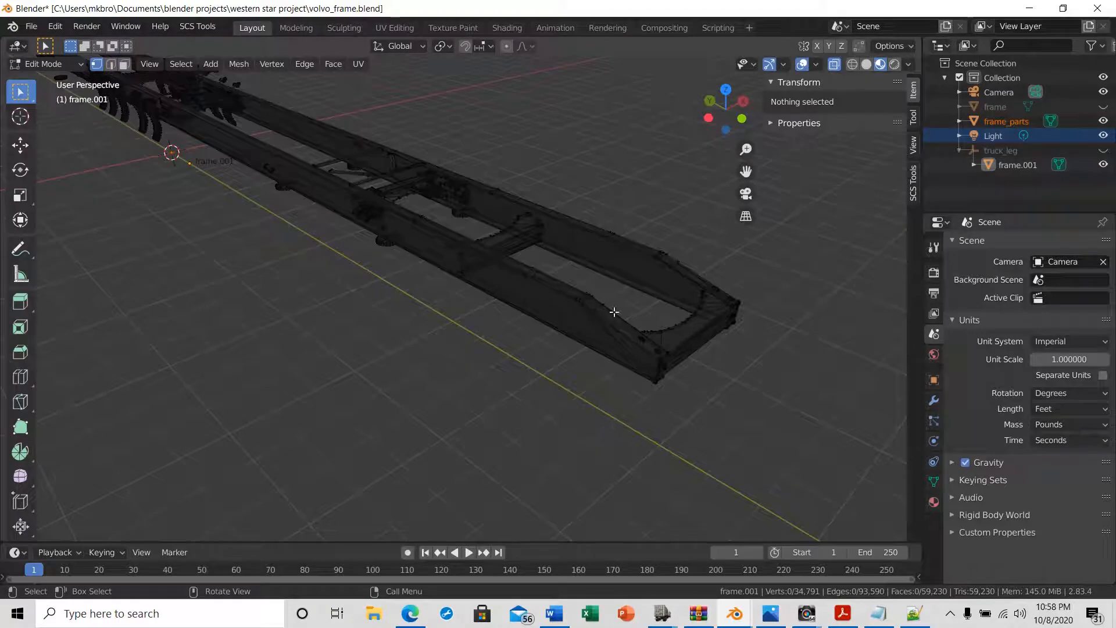
- Hide frame.001, show the original frame in its place, and examine how the crossmembers fit around its tapered end
middle_click_drag(614, 312, 477, 437)
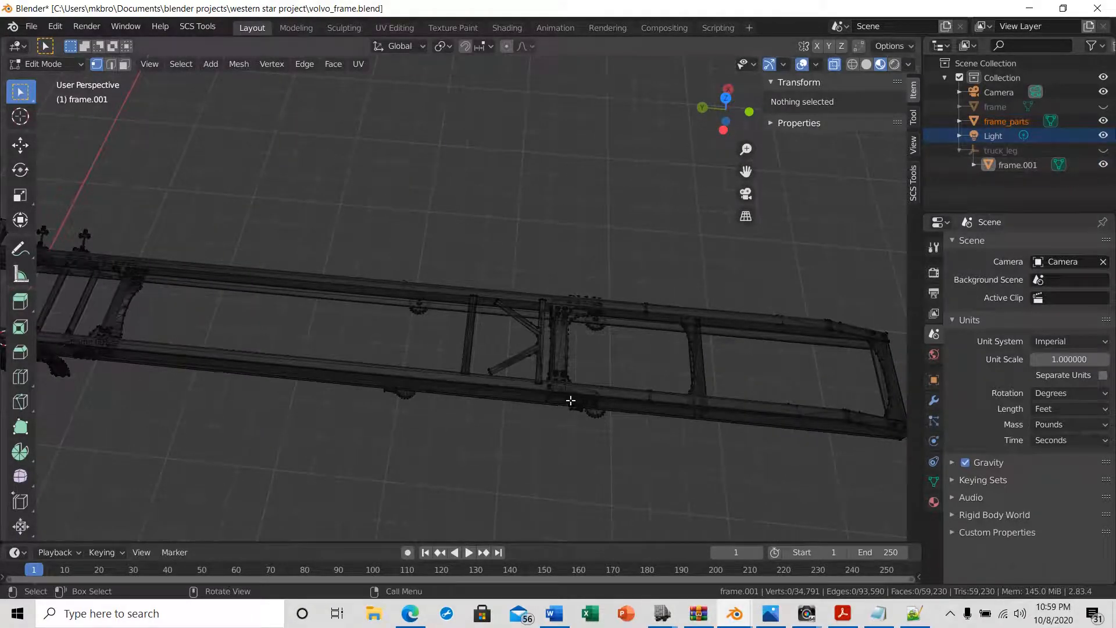
scroll(568, 400, "up", 2)
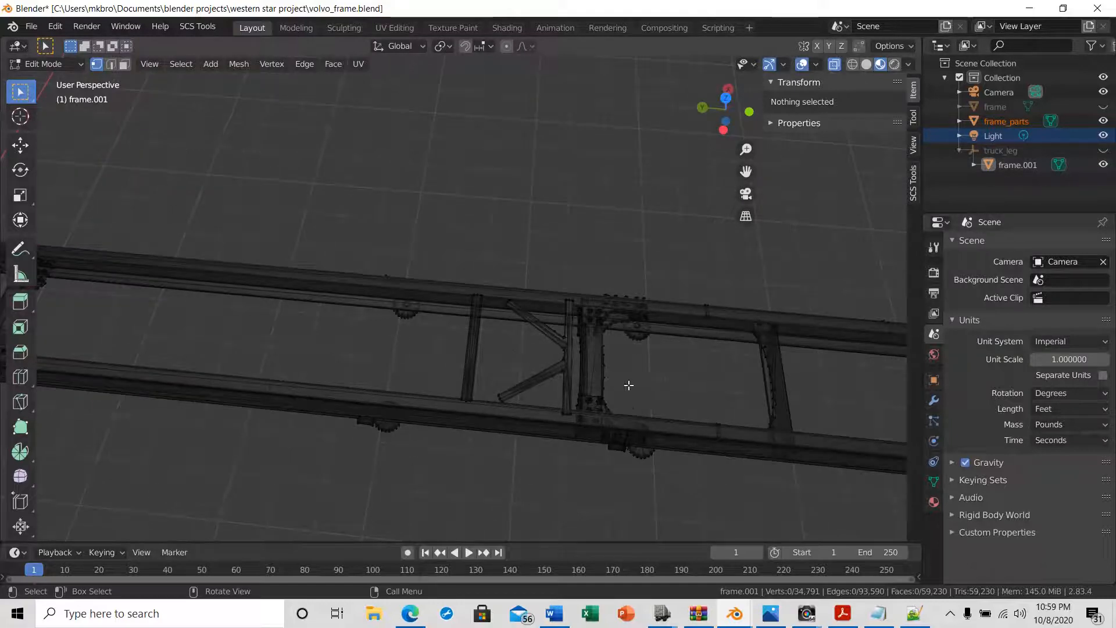
left_click(1103, 165)
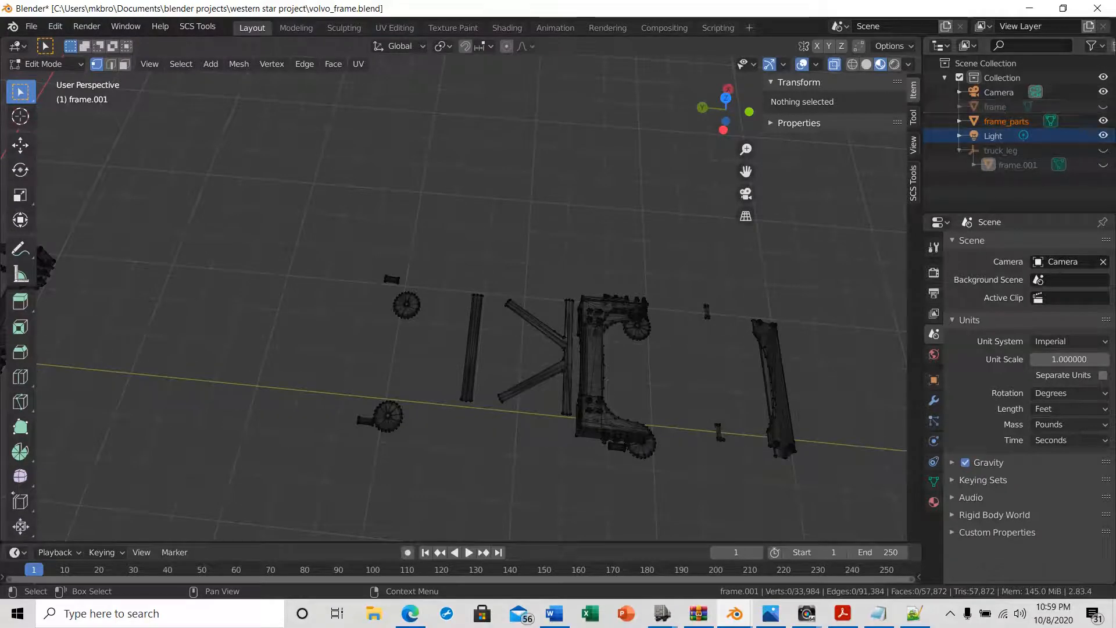
left_click(1102, 107)
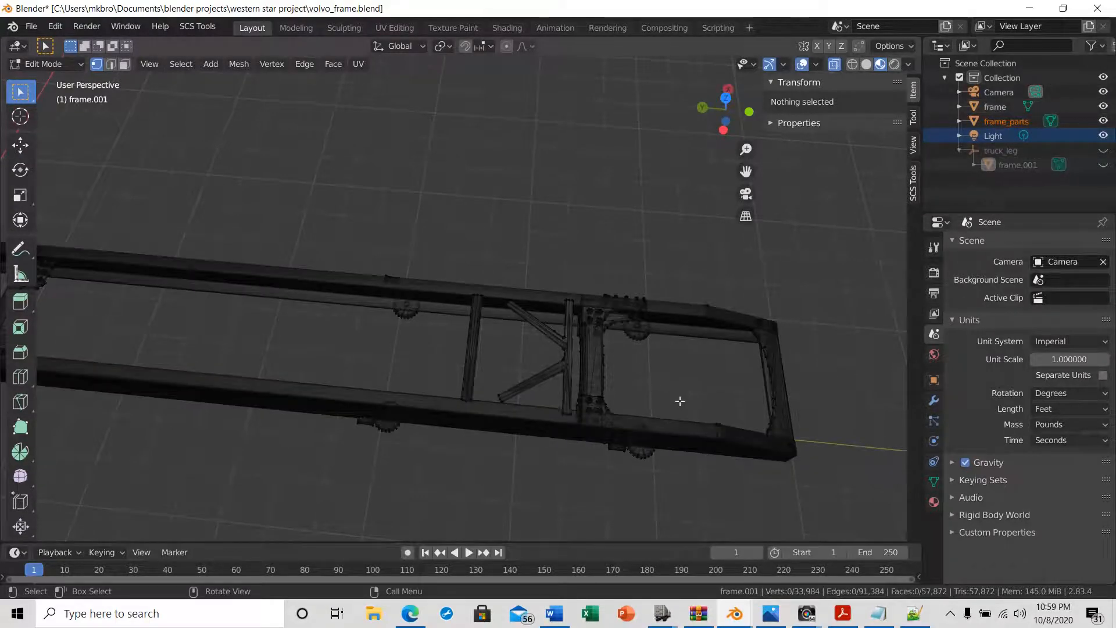
middle_click_drag(673, 476, 655, 411, "shift")
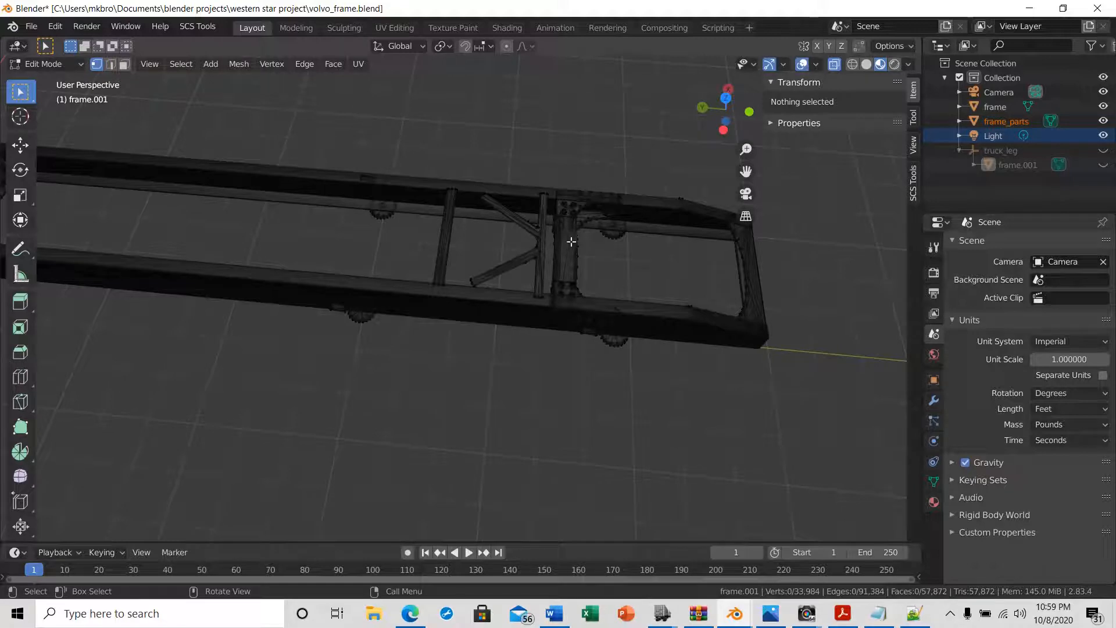
scroll(475, 384, "up", 4)
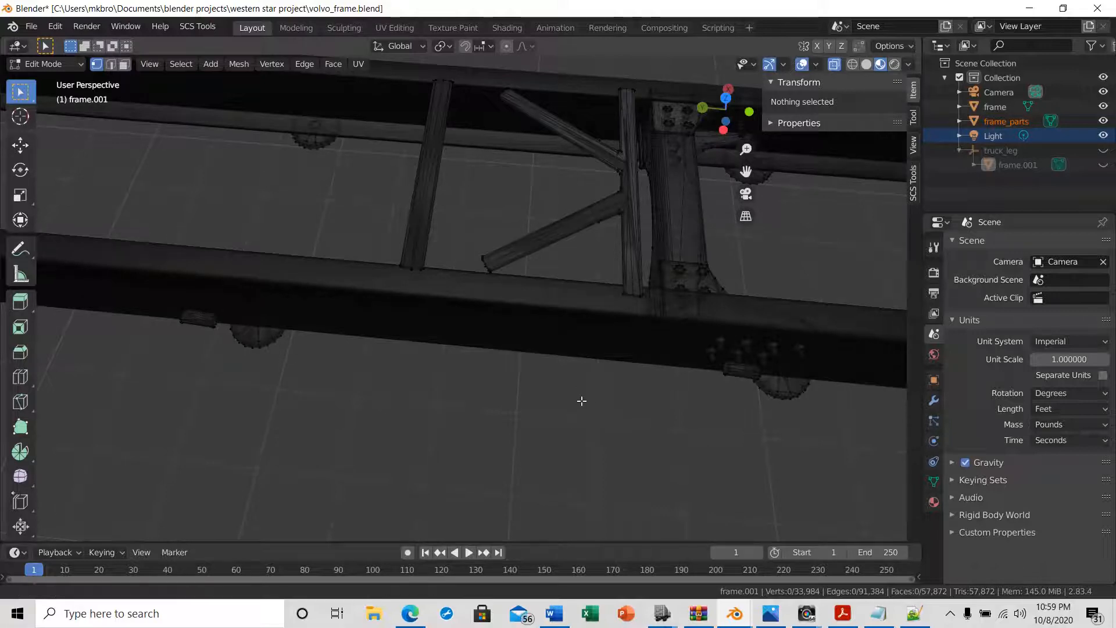
middle_click_drag(582, 400, 395, 383, "shift")
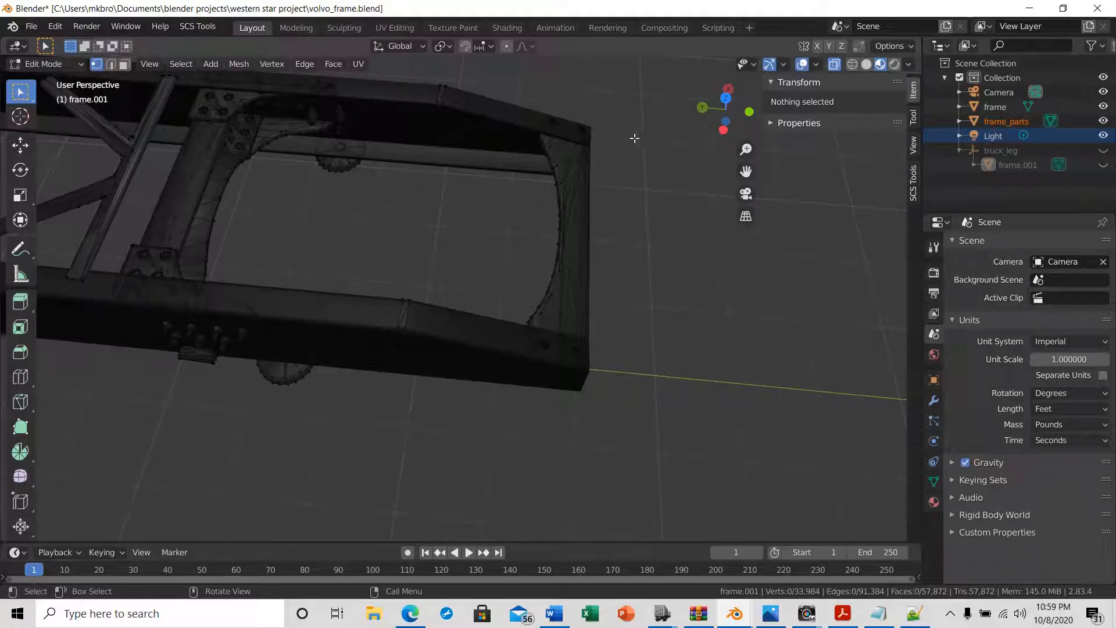
middle_click_drag(199, 412, 220, 411)
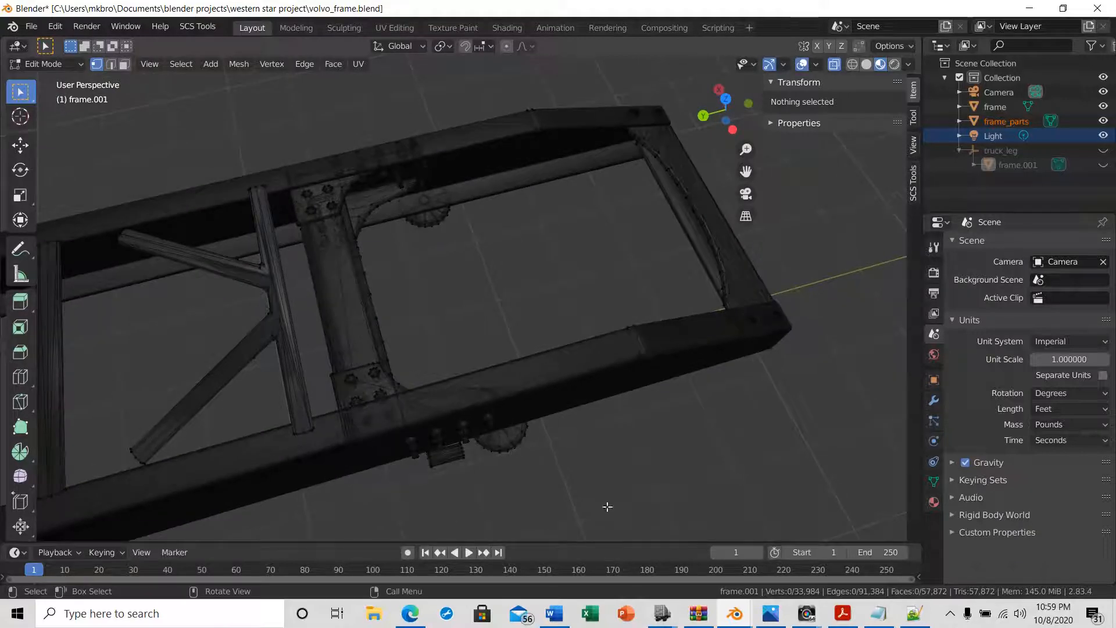
mouse_move(607, 507)
middle_mouse_down()
mouse_move(595, 483)
mouse_move(593, 498)
middle_mouse_up()
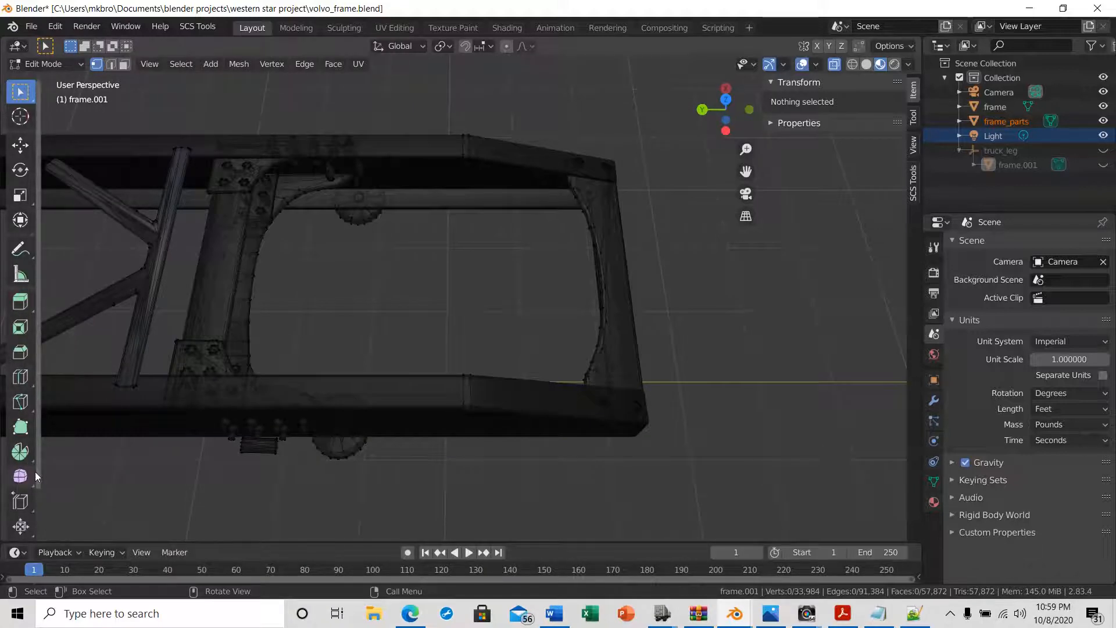
- In top view, measure from the inner edge of the bolted crossmember to the tapered end of the original frame
left_click(20, 274)
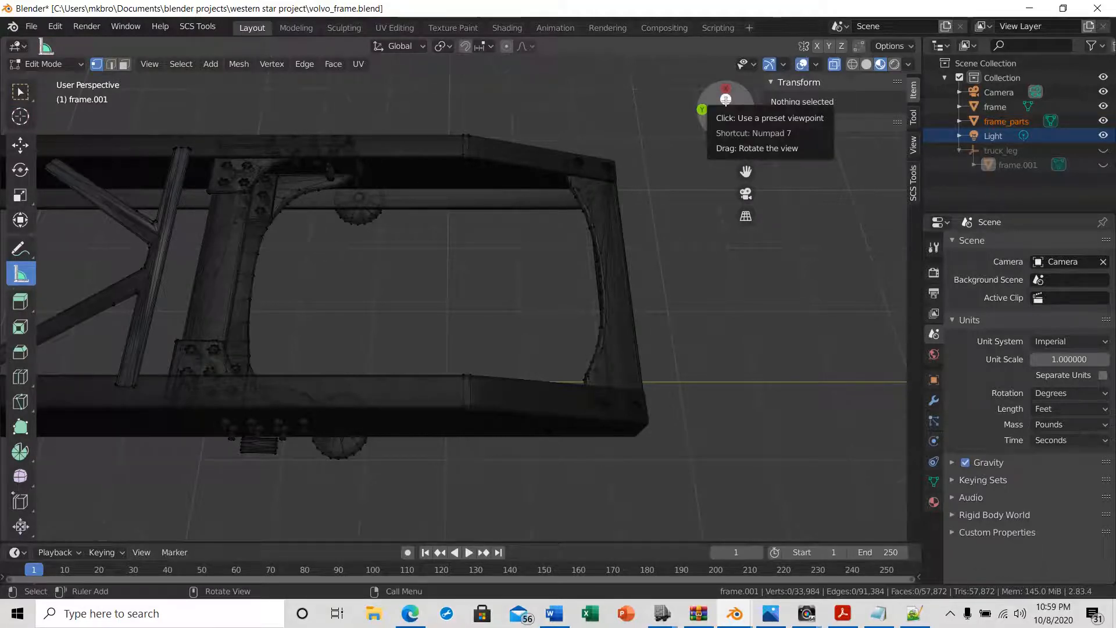
left_click(725, 100)
scroll(329, 266, "up", 4)
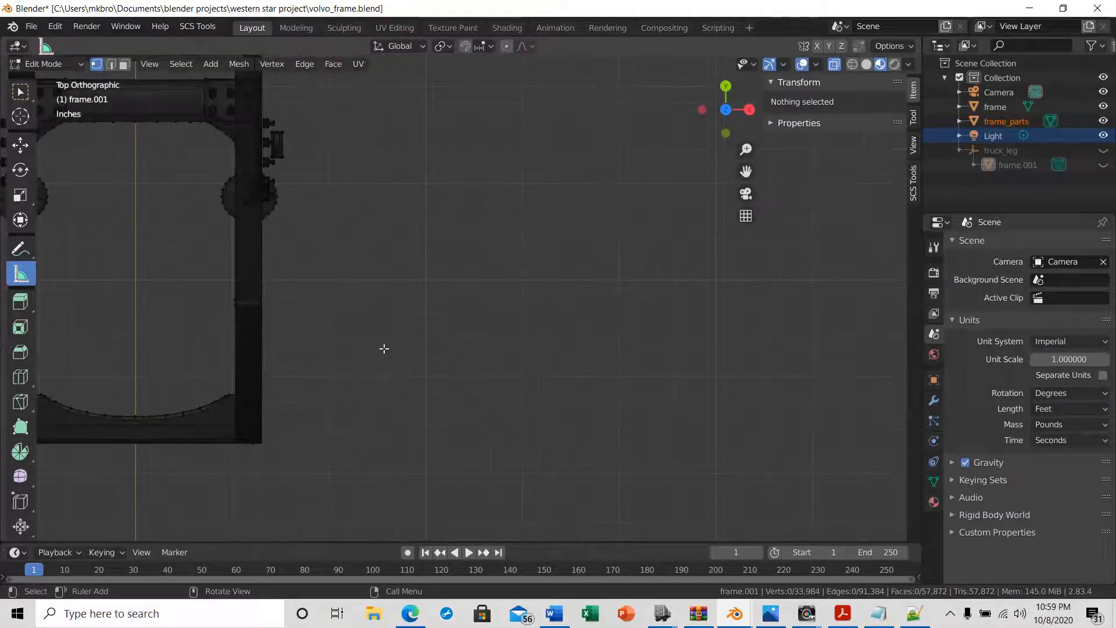
middle_click_drag(410, 362, 691, 360, "shift")
scroll(495, 347, "up", 2)
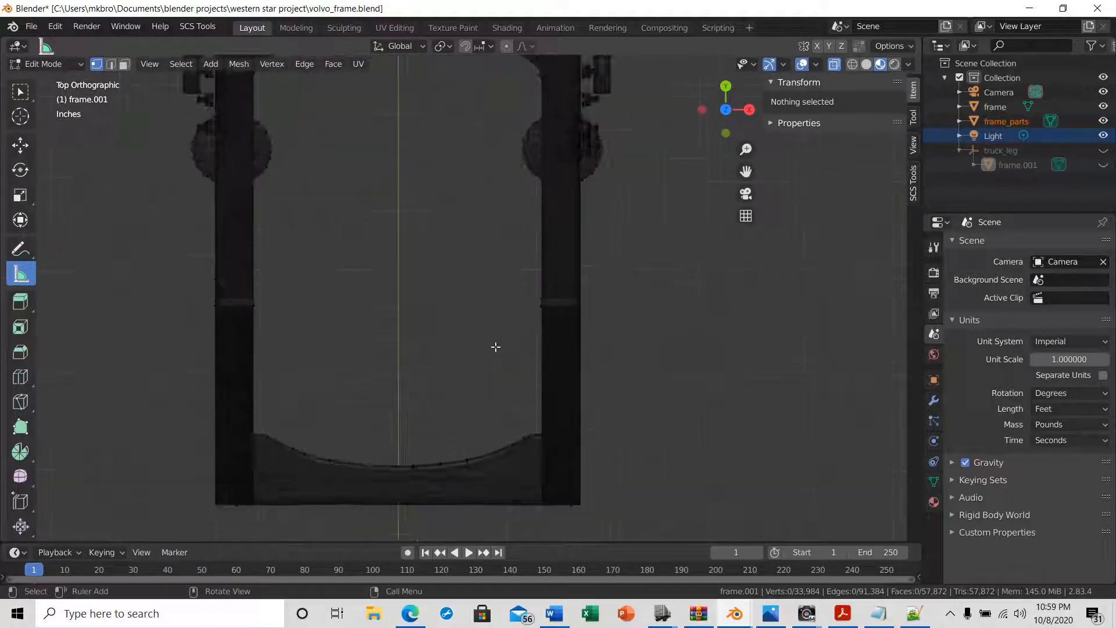
scroll(495, 347, "up", 1)
middle_click_drag(678, 428, 754, 410, "shift")
scroll(754, 410, "down", 3)
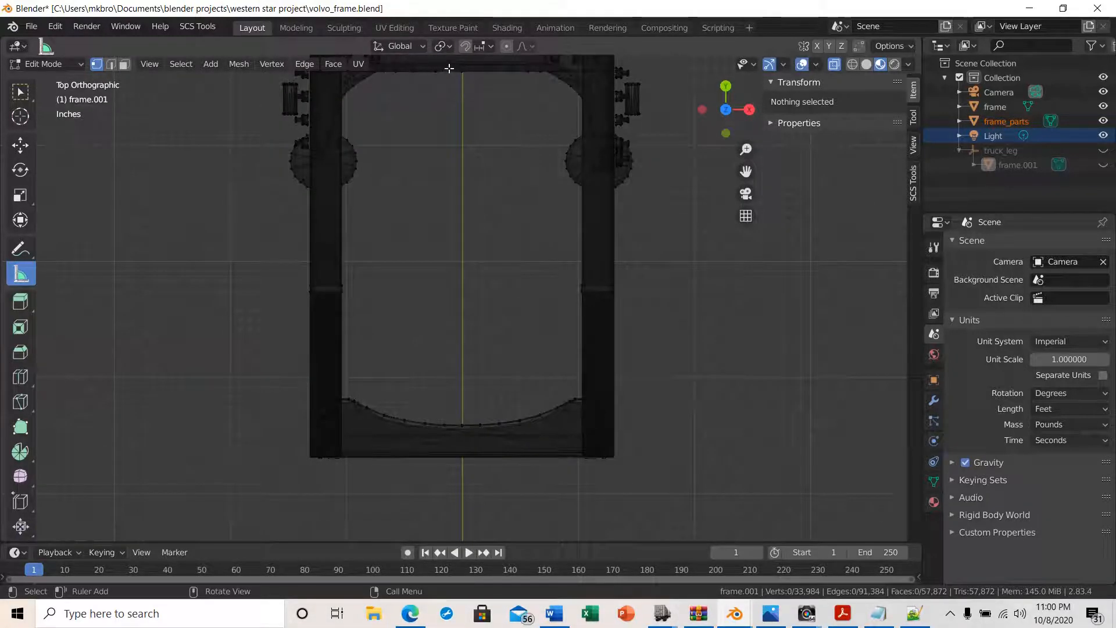
left_click_drag(455, 73, 456, 457)
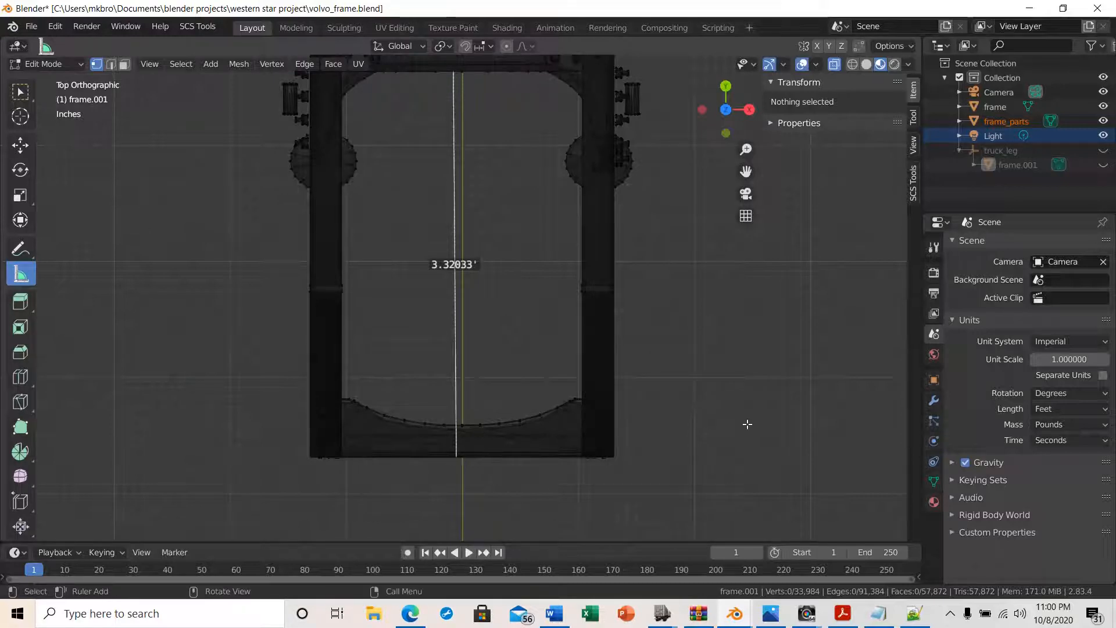
- Check closely that both ends of the ruler meet the frame's end edge and the bolted crossmember's inner edge
scroll(550, 440, "up", 5)
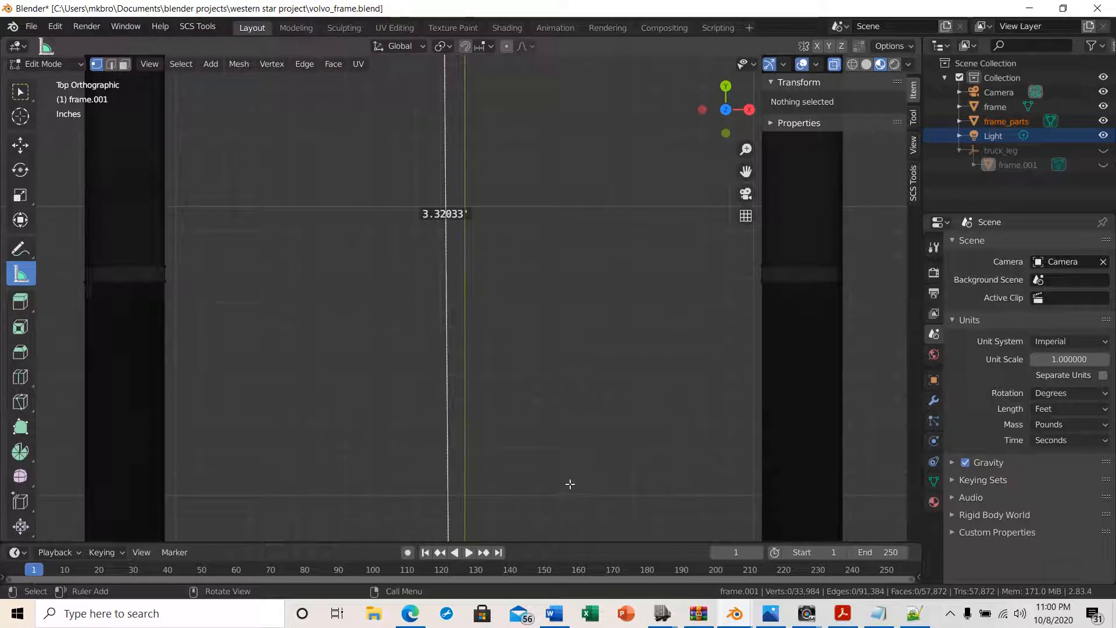
middle_click_drag(580, 437, 611, 58, "shift")
scroll(474, 363, "up", 5)
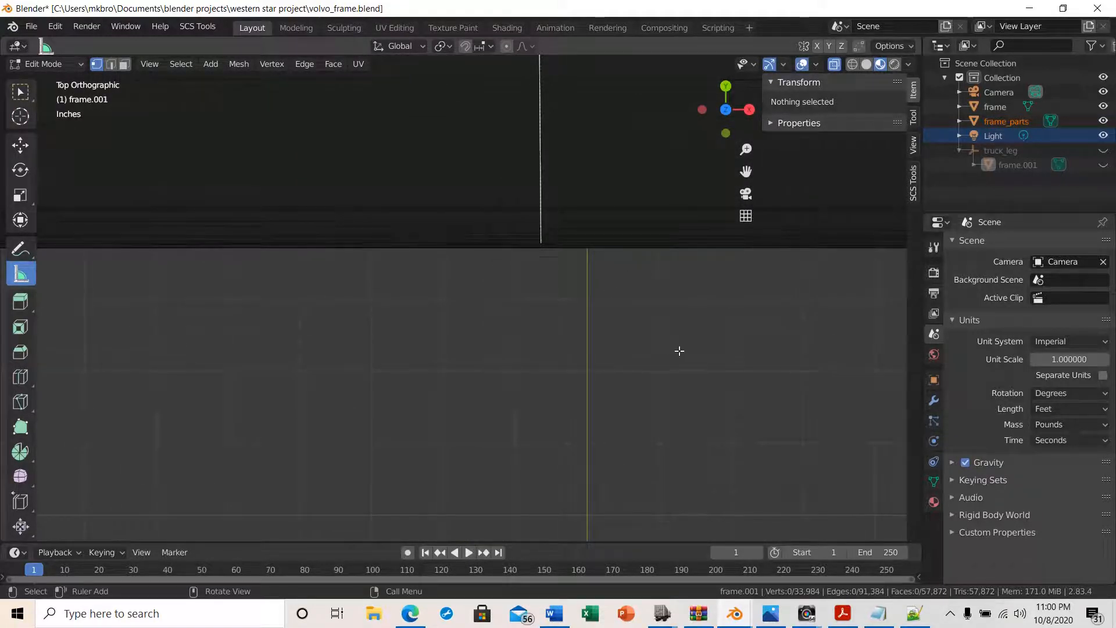
middle_click_drag(679, 350, 574, 520, "shift")
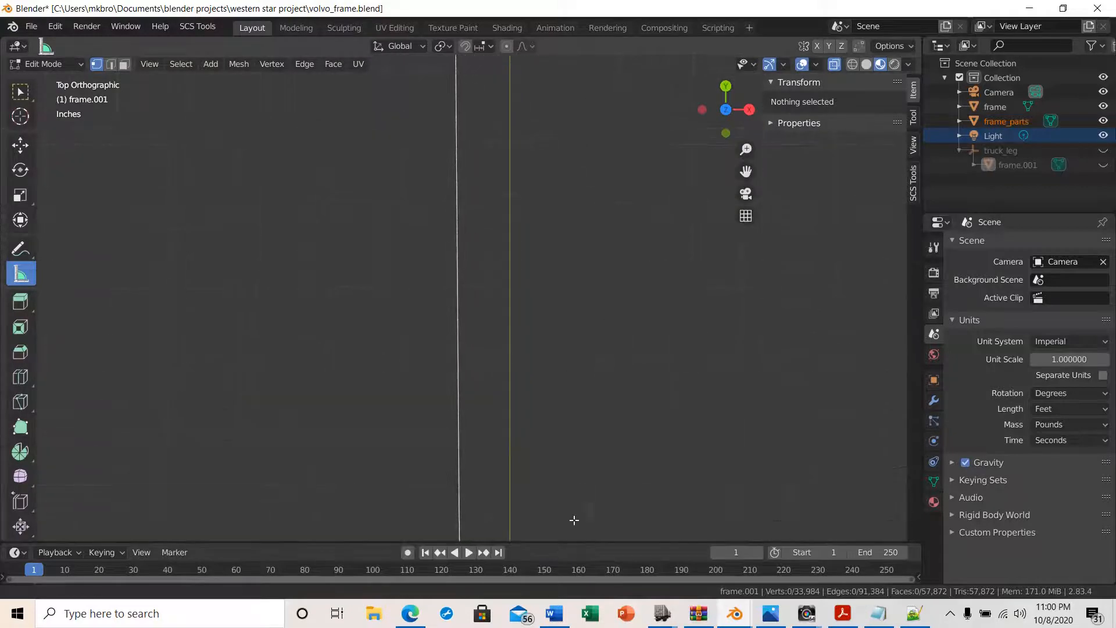
middle_click_drag(563, 55, 433, 286, "shift")
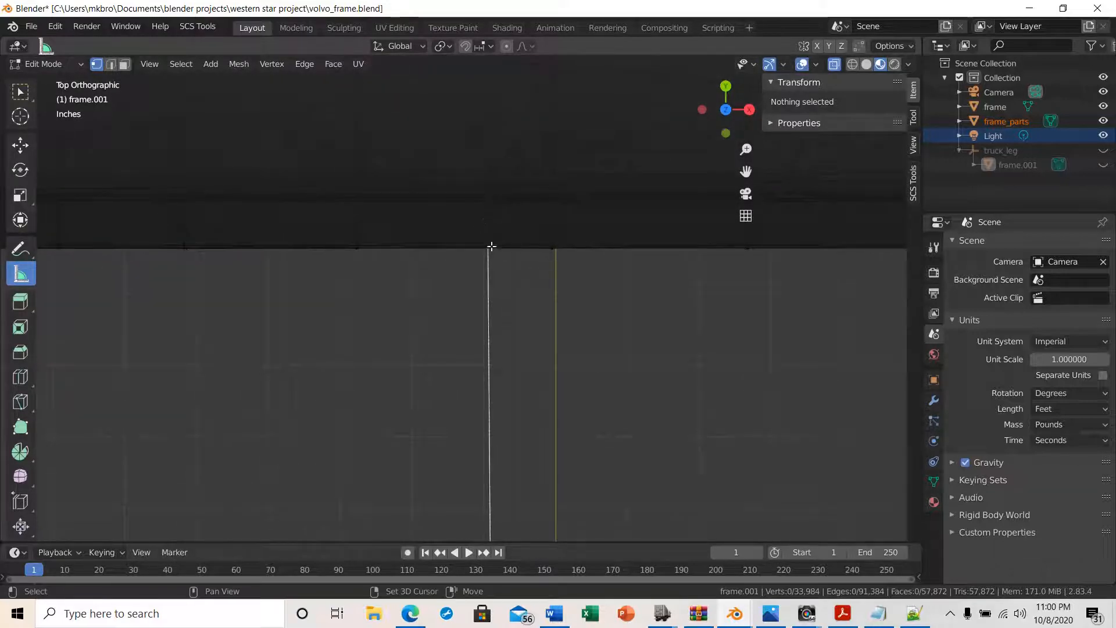
scroll(698, 341, "down", 10)
scroll(697, 325, "down", 3)
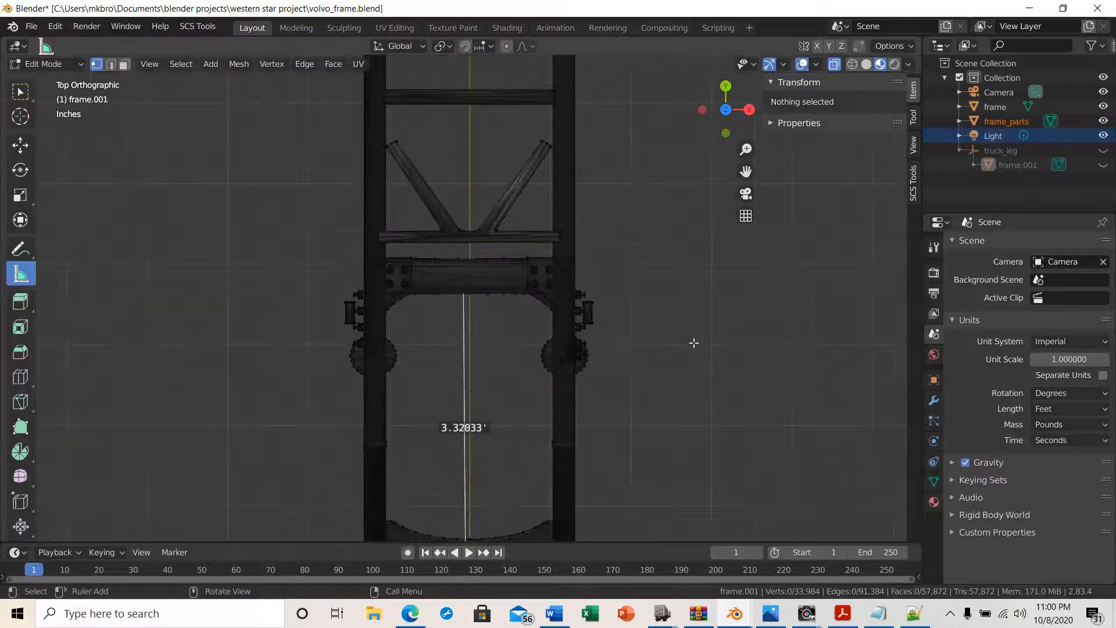
- Hide the original frame, show frame.001 again, and compare the ruler with the lengthened frame's end section
middle_click_drag(693, 341, 752, 289)
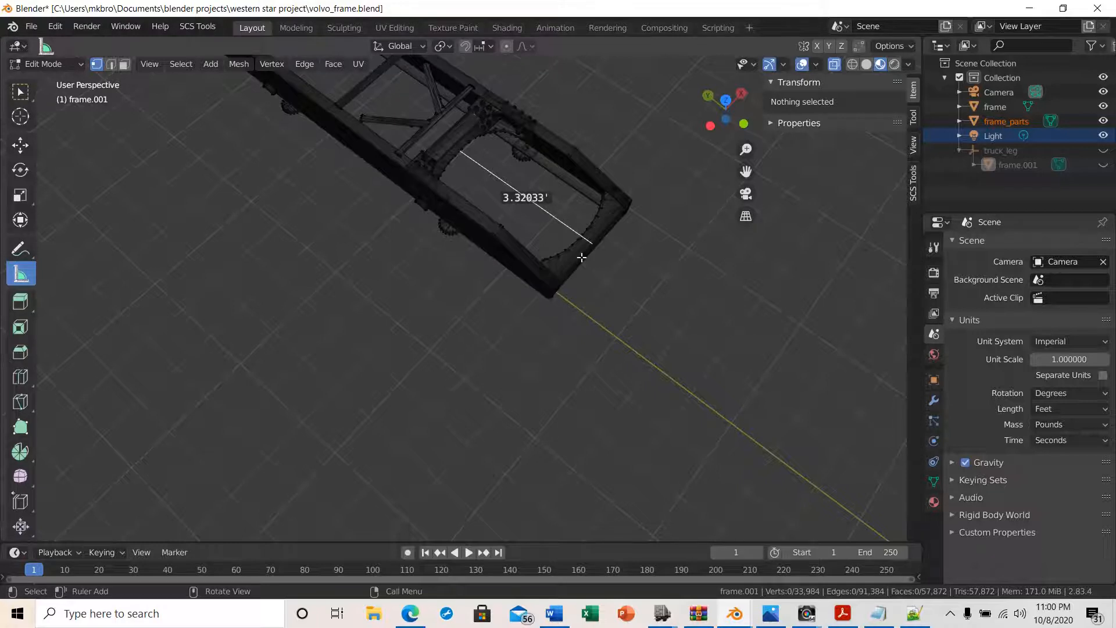
middle_click_drag(633, 282, 737, 370)
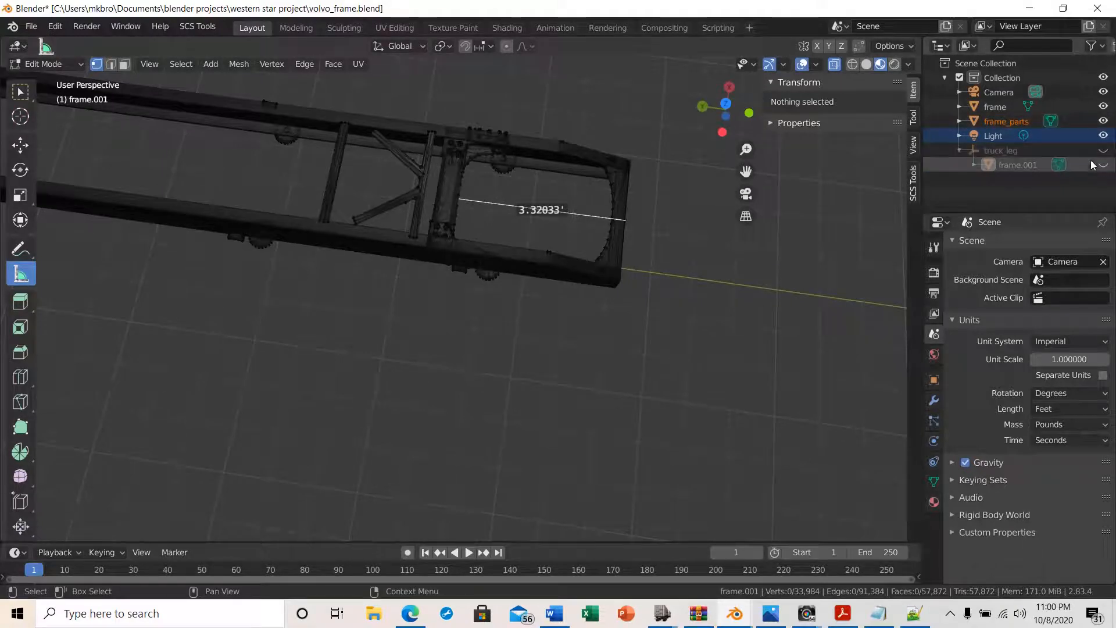
left_click(1102, 107)
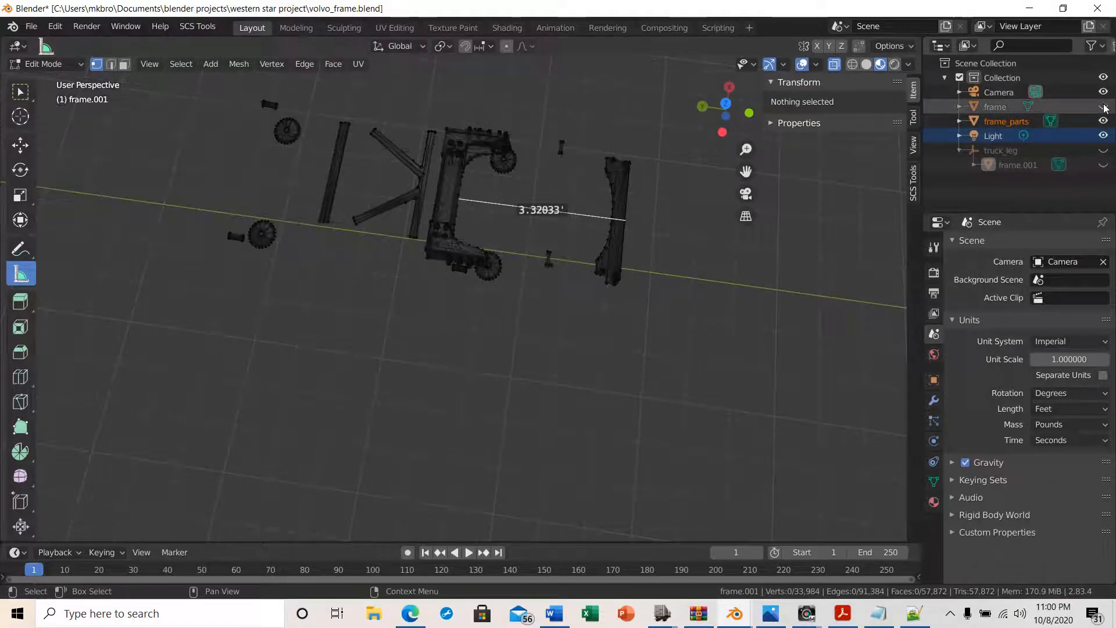
left_click(1103, 165)
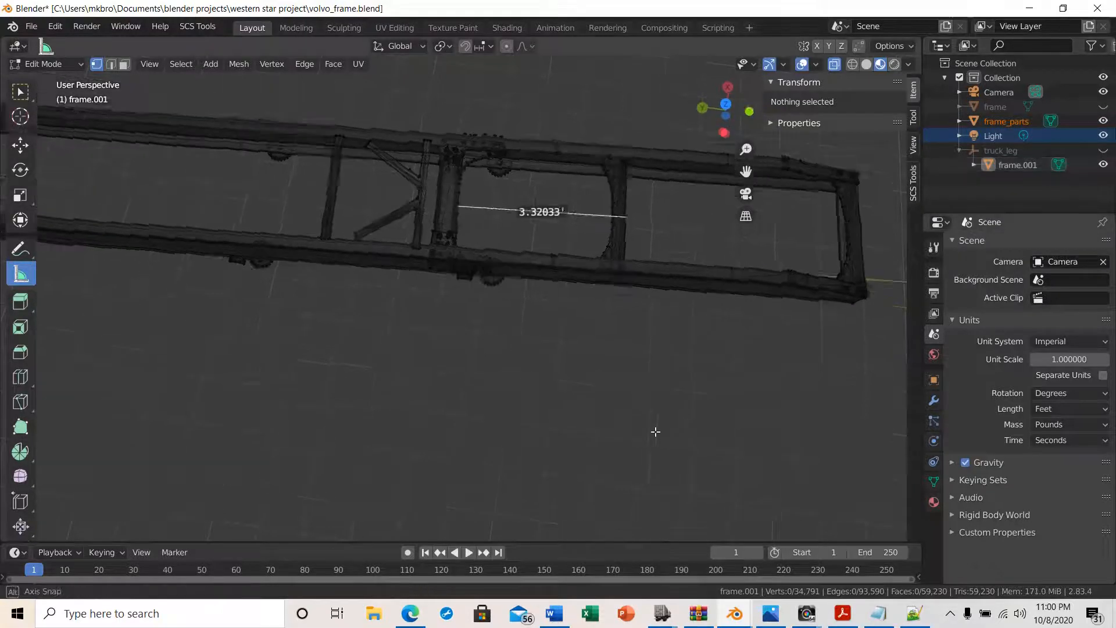
middle_click_drag(656, 431, 668, 436)
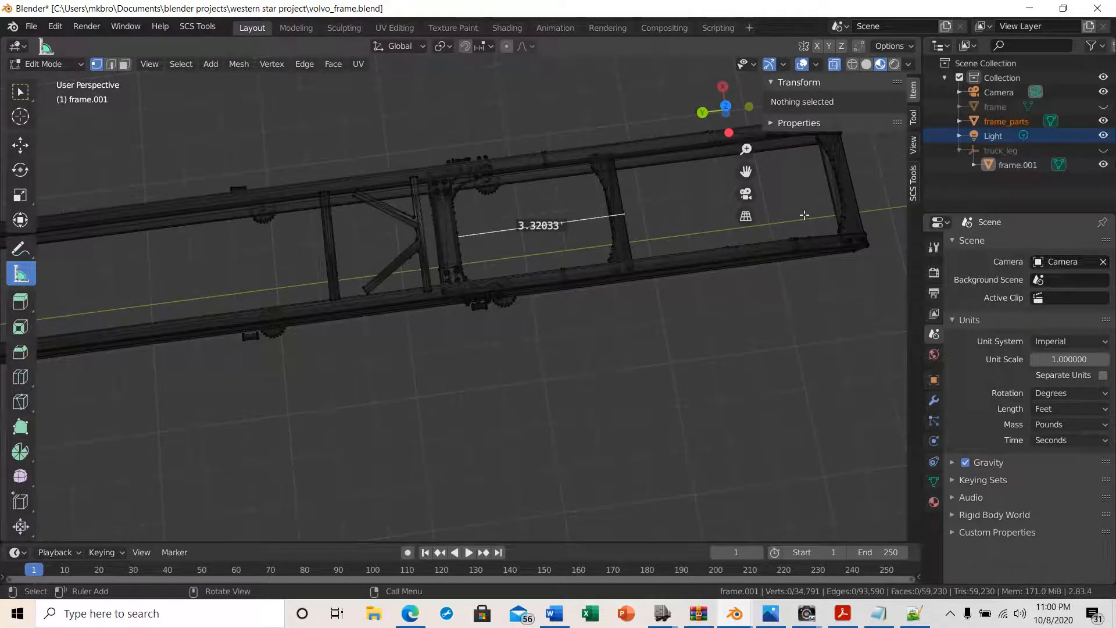
middle_click_drag(776, 262, 732, 286)
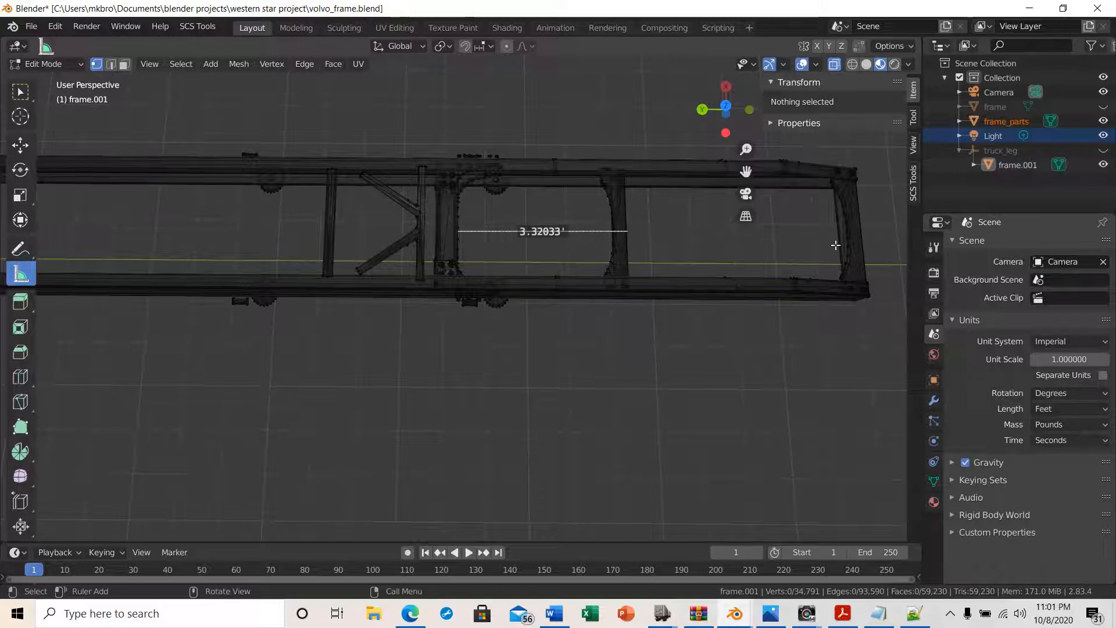
- In top view, place a ruler about 3.2 ft long along the centreline inward from frame.001's end edge
left_click(725, 104)
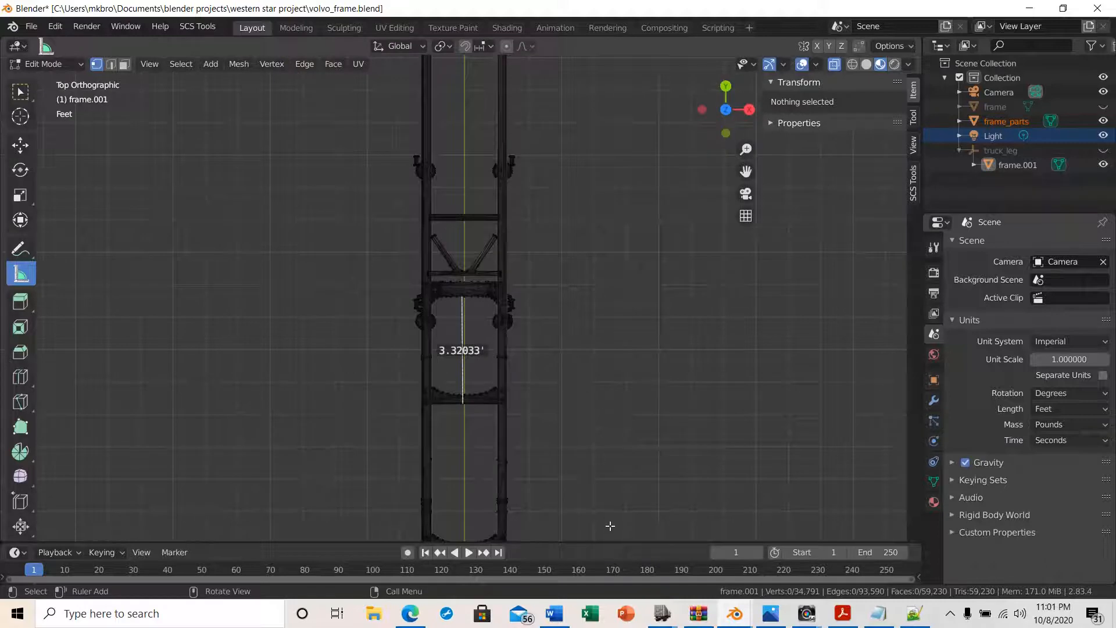
middle_click_drag(610, 526, 631, 231, "shift")
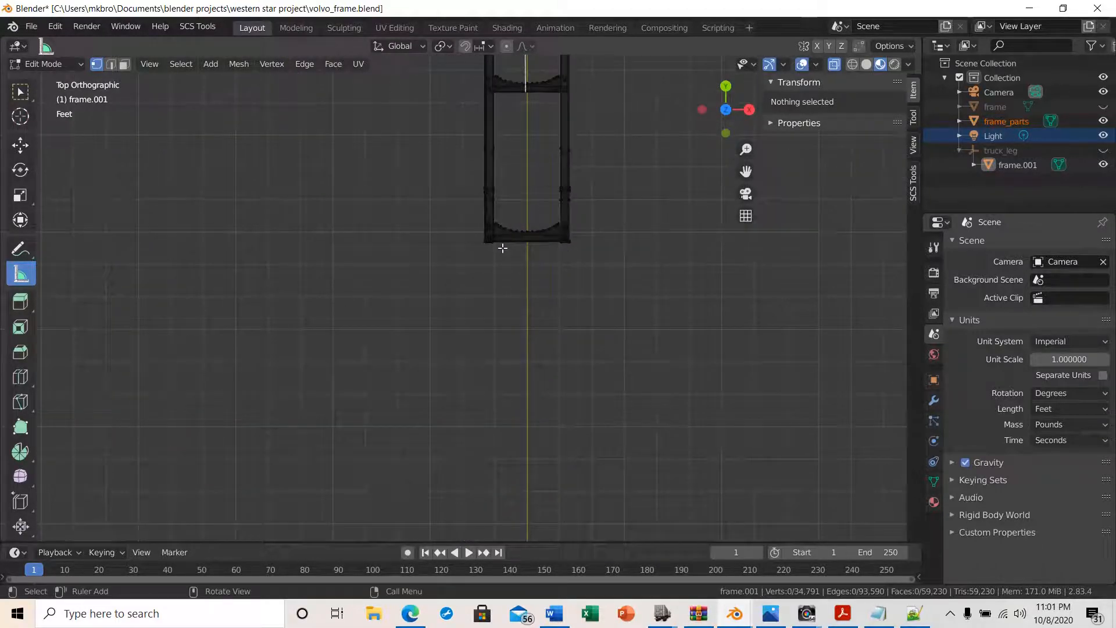
scroll(523, 243, "up", 4)
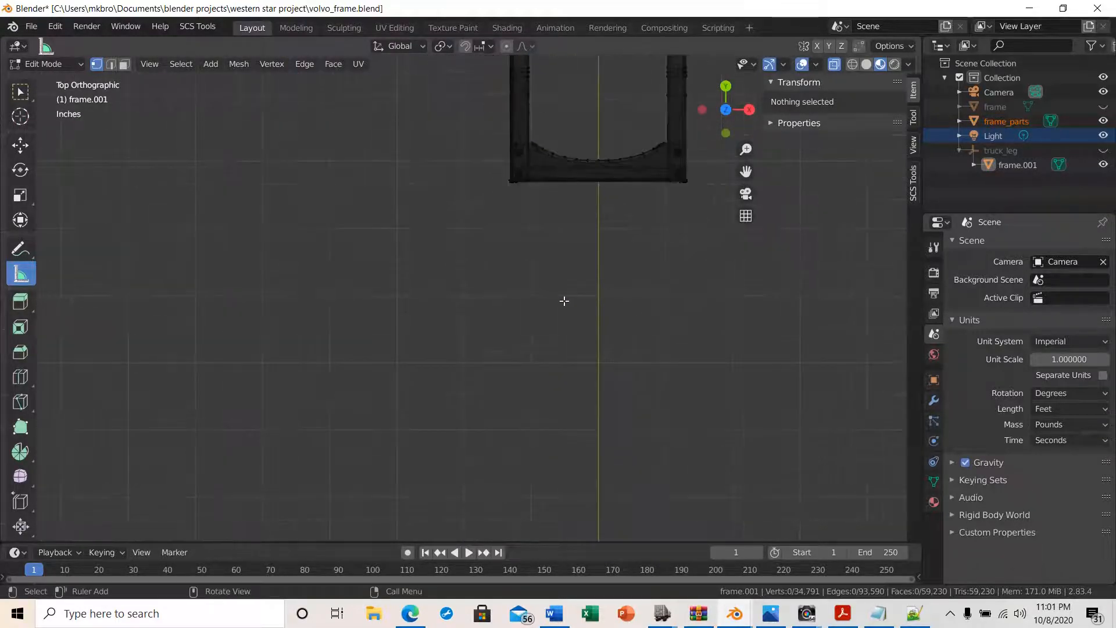
middle_click_drag(580, 306, 442, 71, "shift")
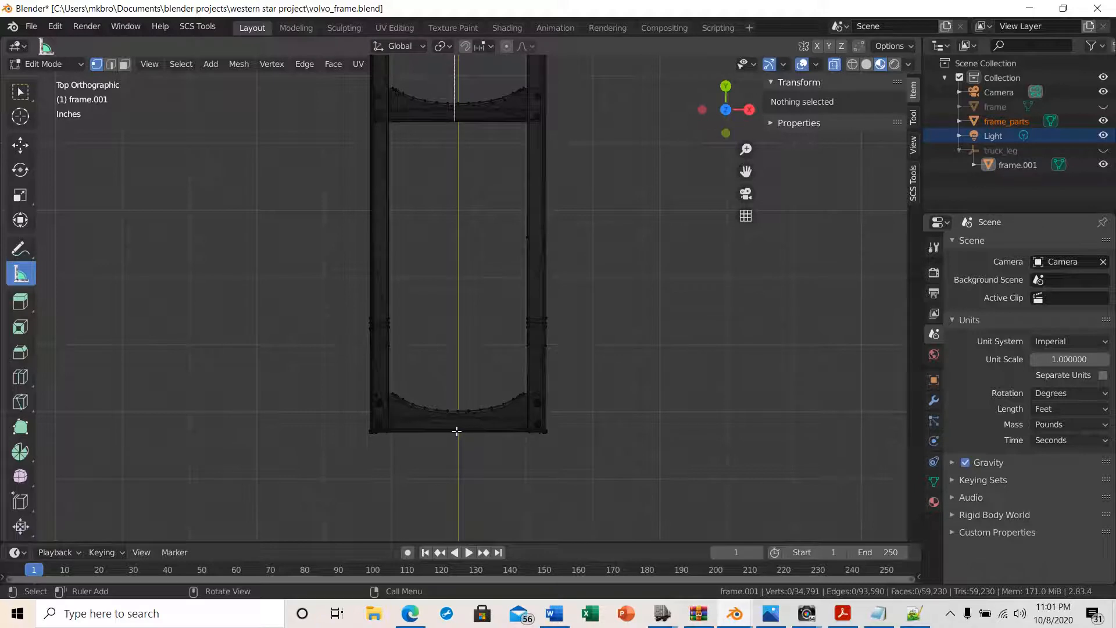
left_click_drag(457, 431, 458, 214)
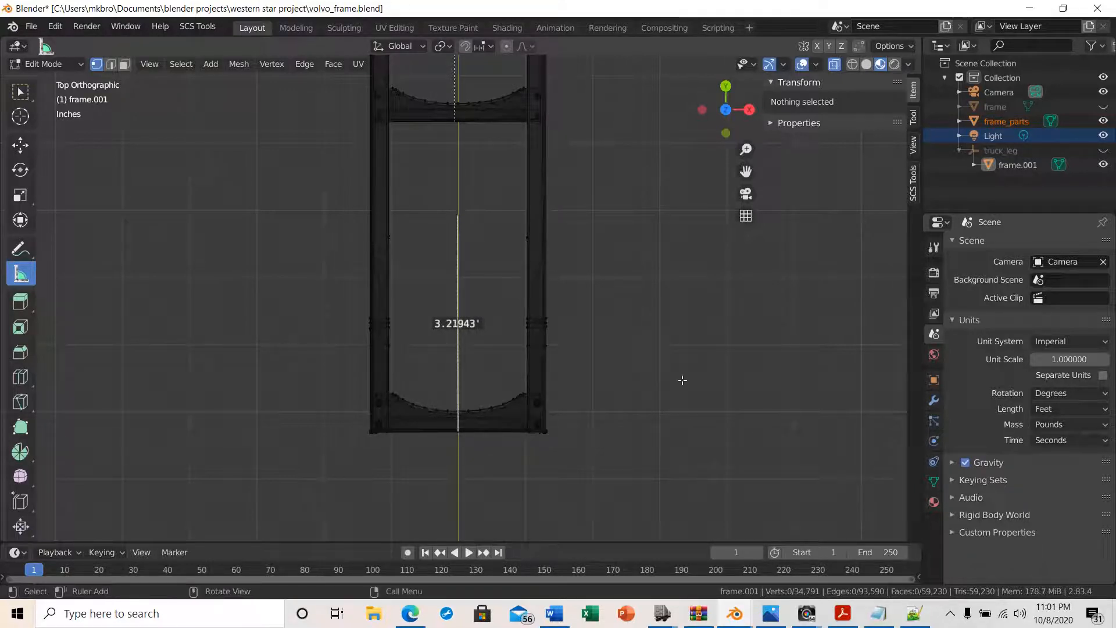
- Hide frame.001 to isolate the pasted frame parts, and draw and delete a trial ruler beside the straight crossmember
middle_click_drag(727, 424, 434, 307)
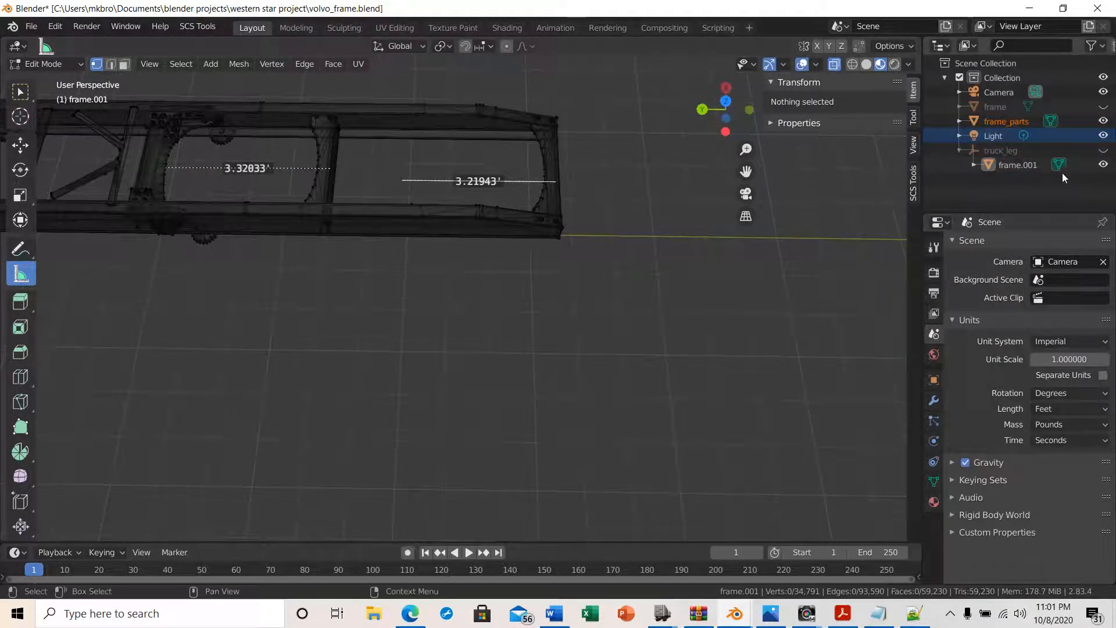
left_click(1103, 165)
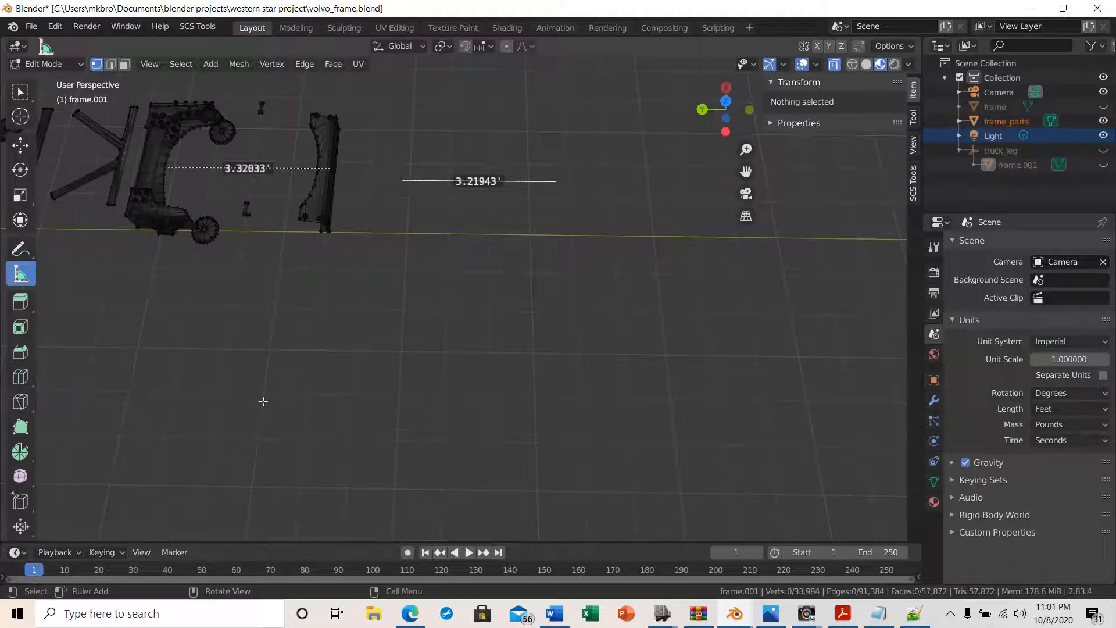
middle_click_drag(277, 428, 426, 472, "shift")
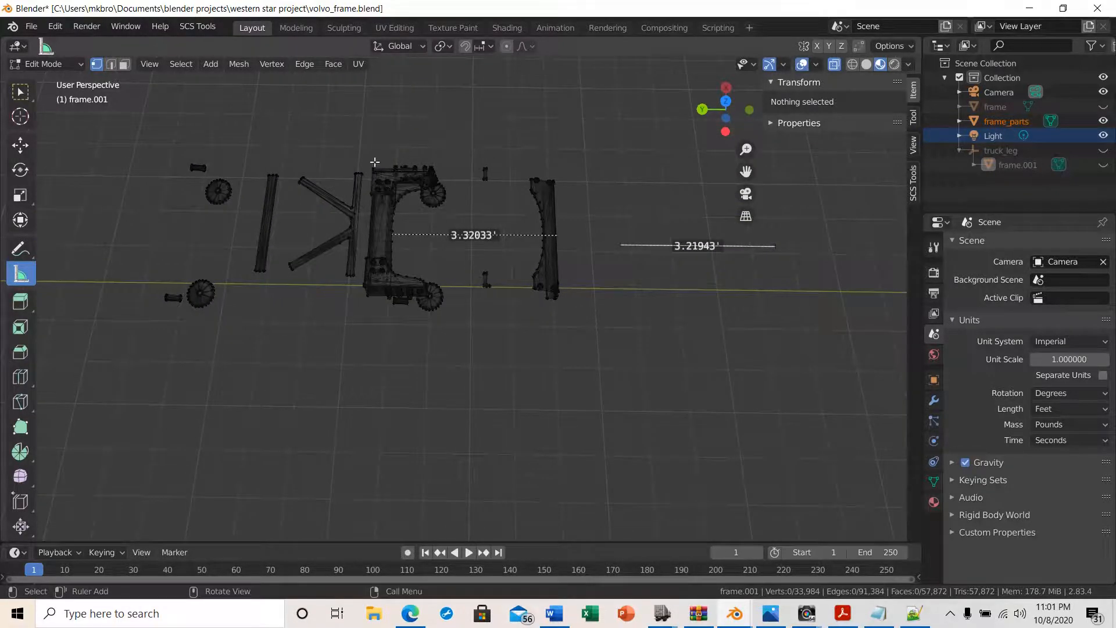
left_click_drag(257, 152, 234, 351)
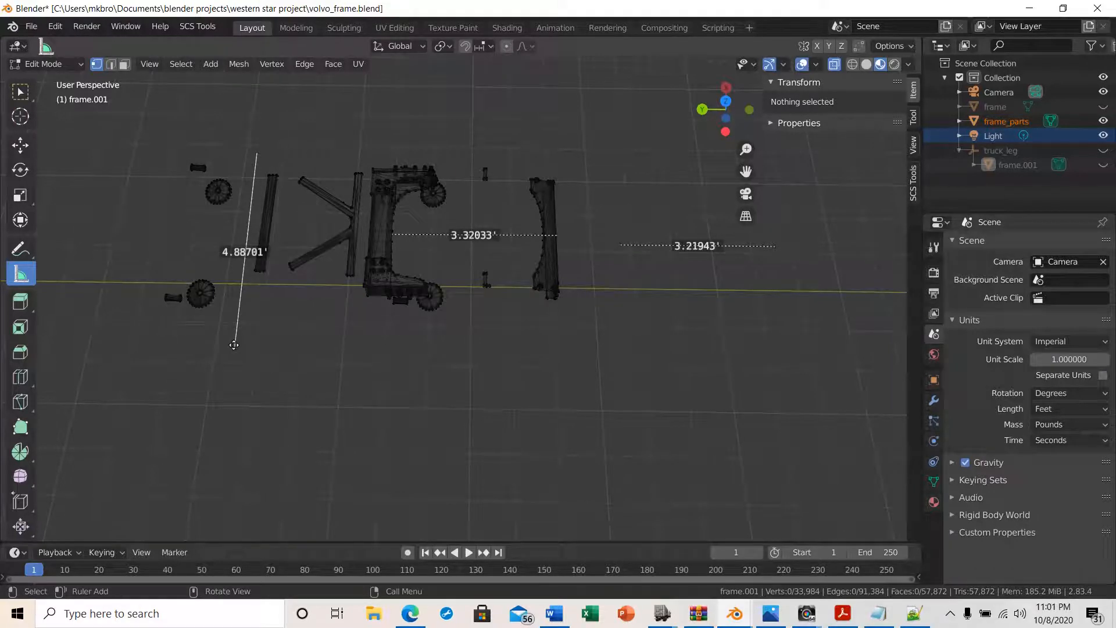
key("Delete")
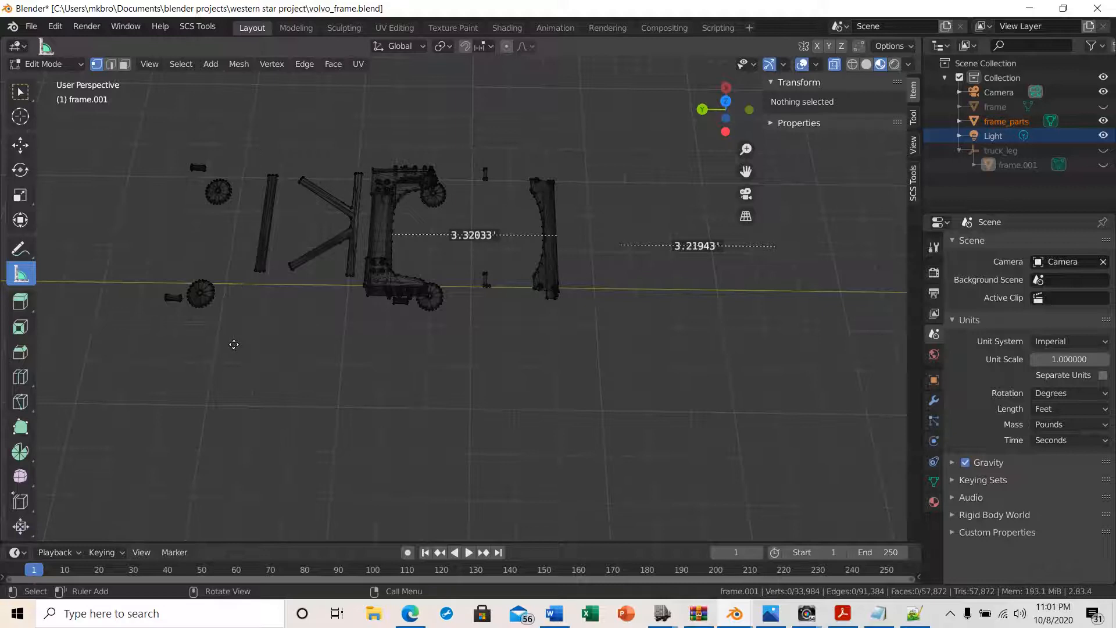
left_click(19, 93)
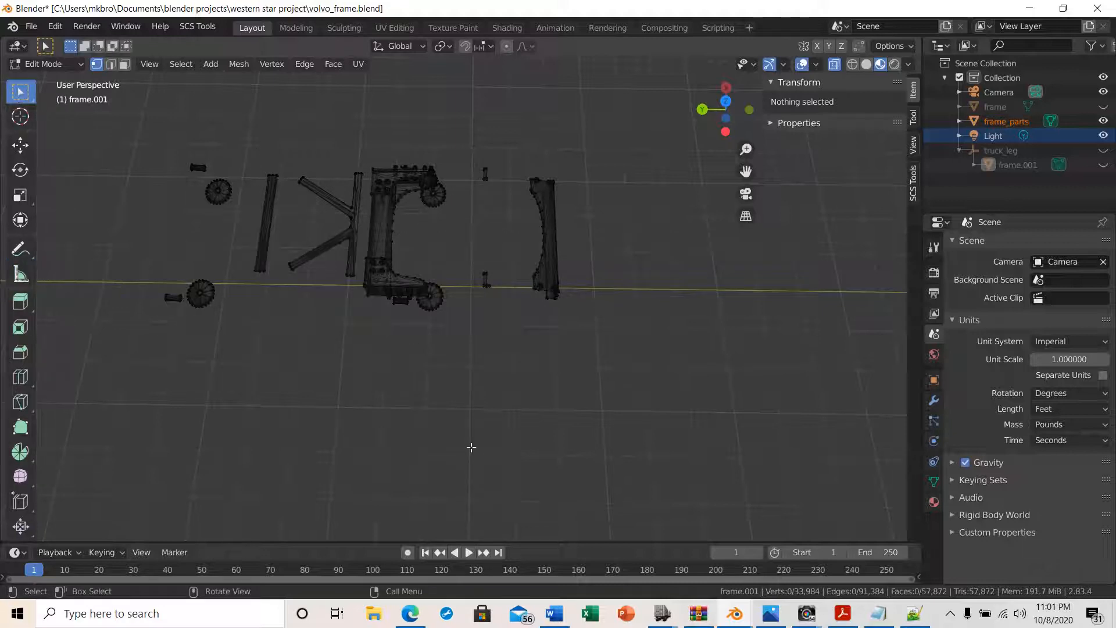
middle_click_drag(471, 448, 479, 480)
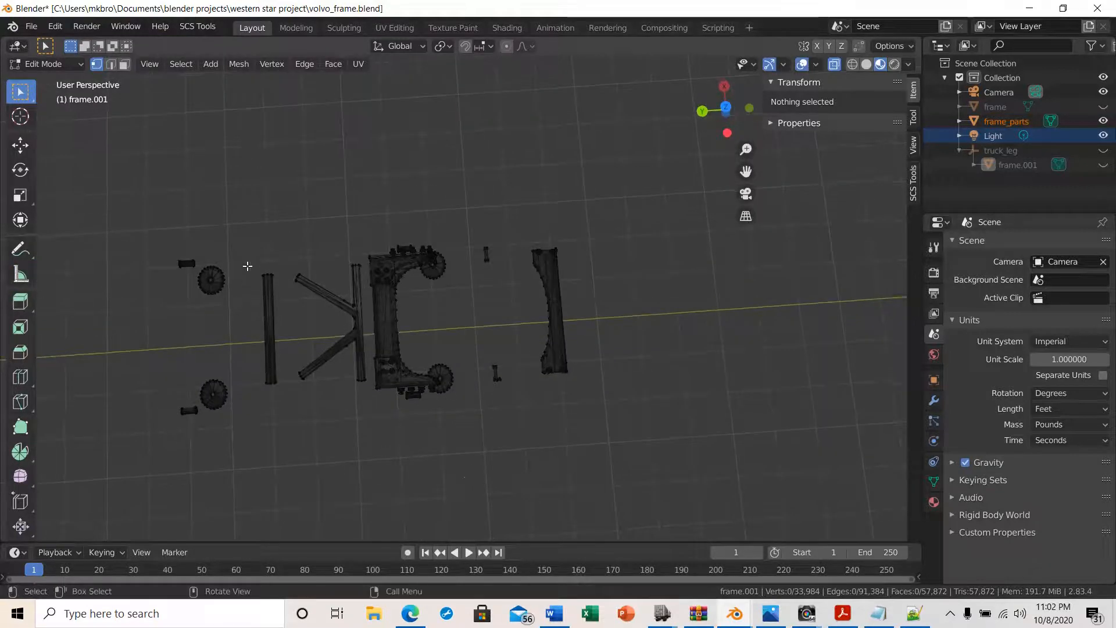
left_click_drag(250, 251, 486, 426)
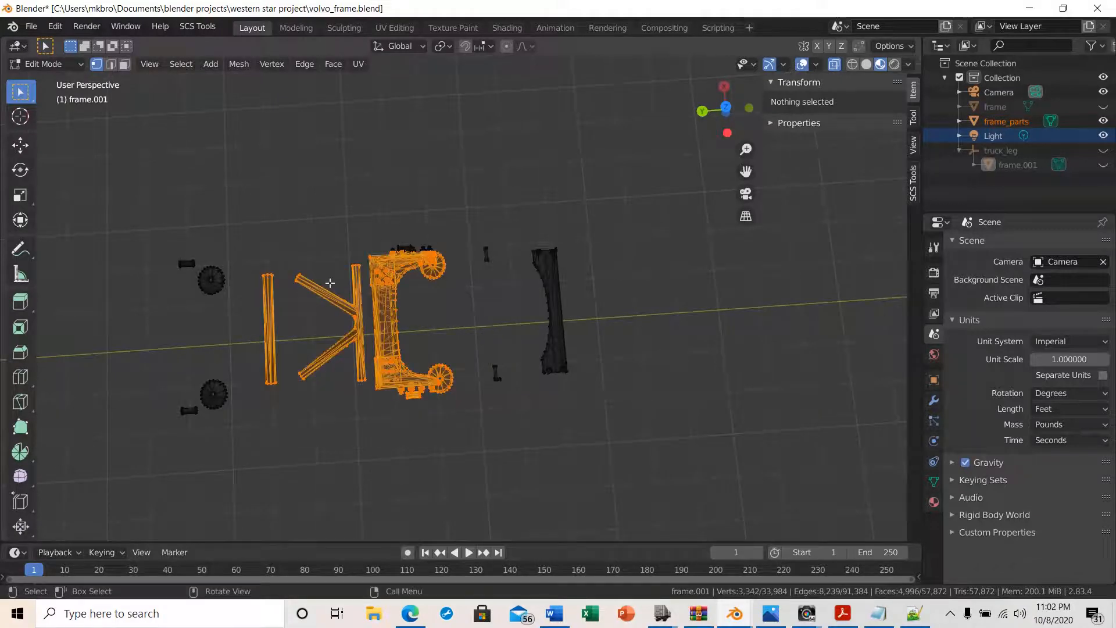
left_click(418, 193)
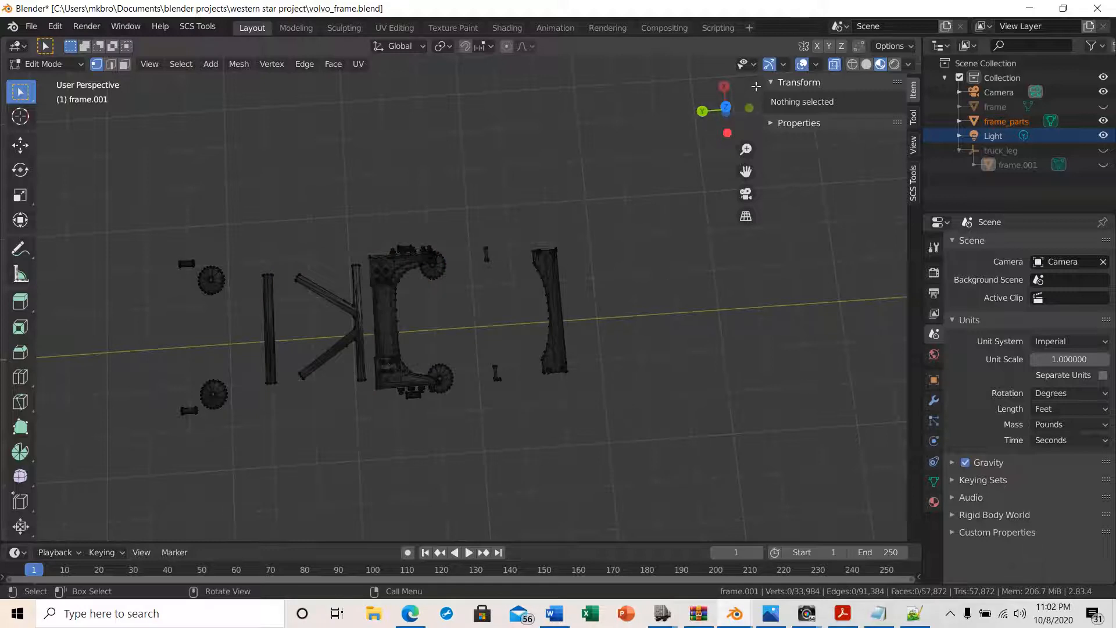
- In top view, select the straight crossmember, V-brace and bolted crossmember with its brackets, and turn off X-ray
left_click(726, 108)
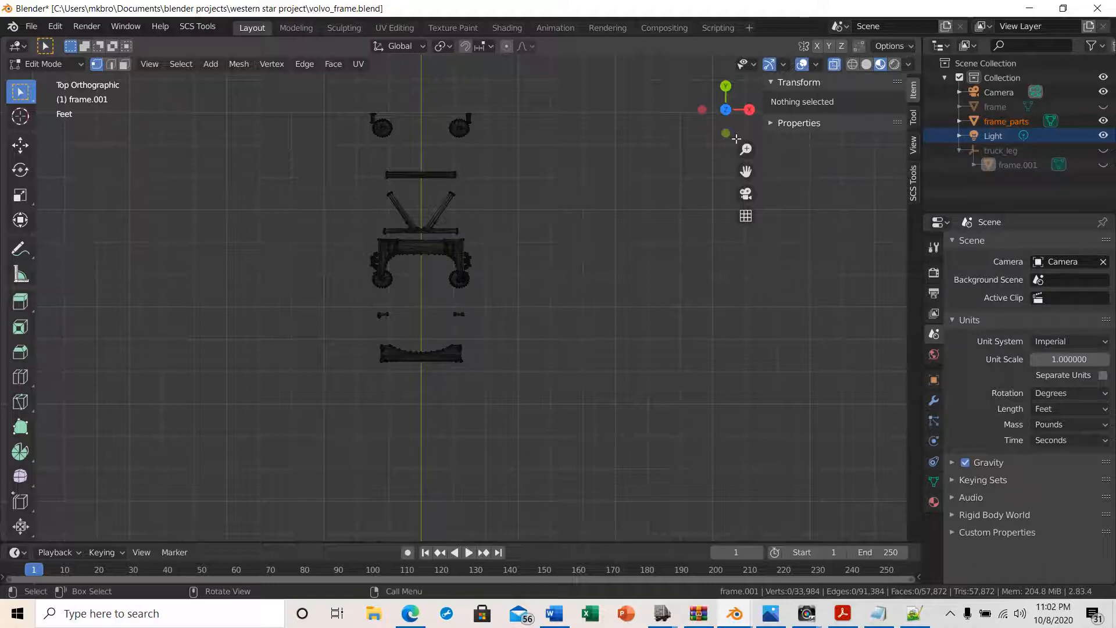
scroll(356, 263, "up", 3)
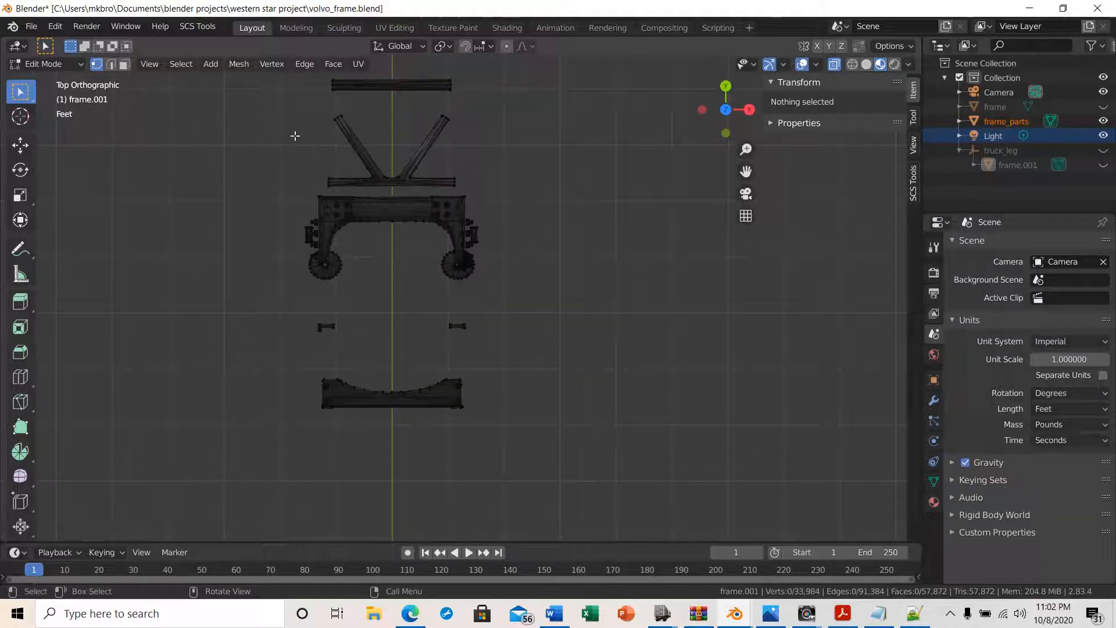
middle_click_drag(471, 234, 471, 294, "shift")
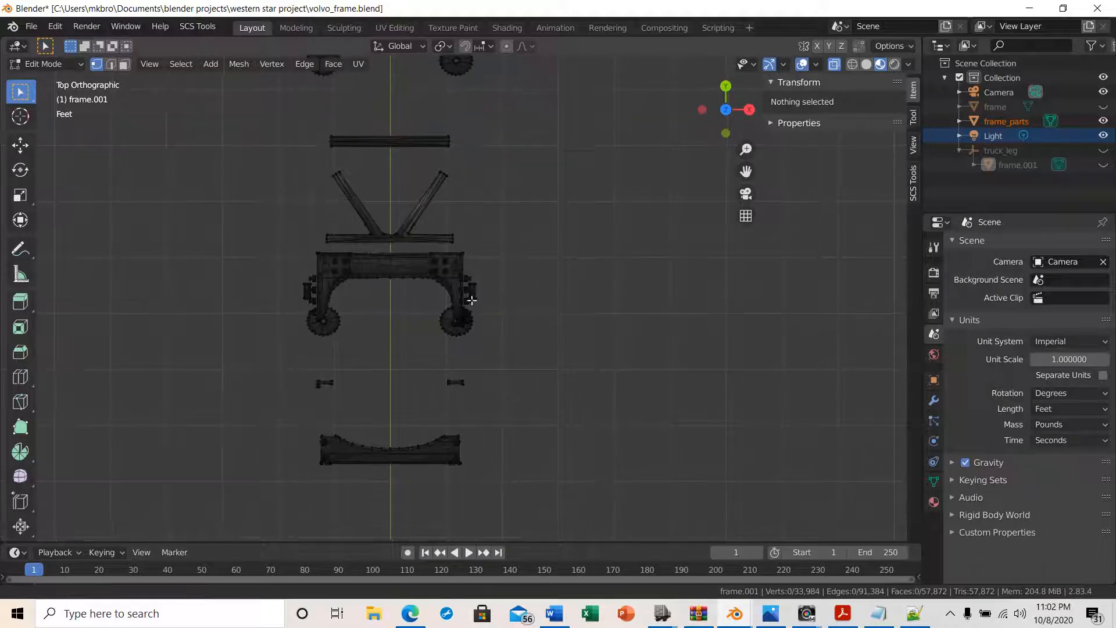
left_click_drag(275, 115, 506, 354)
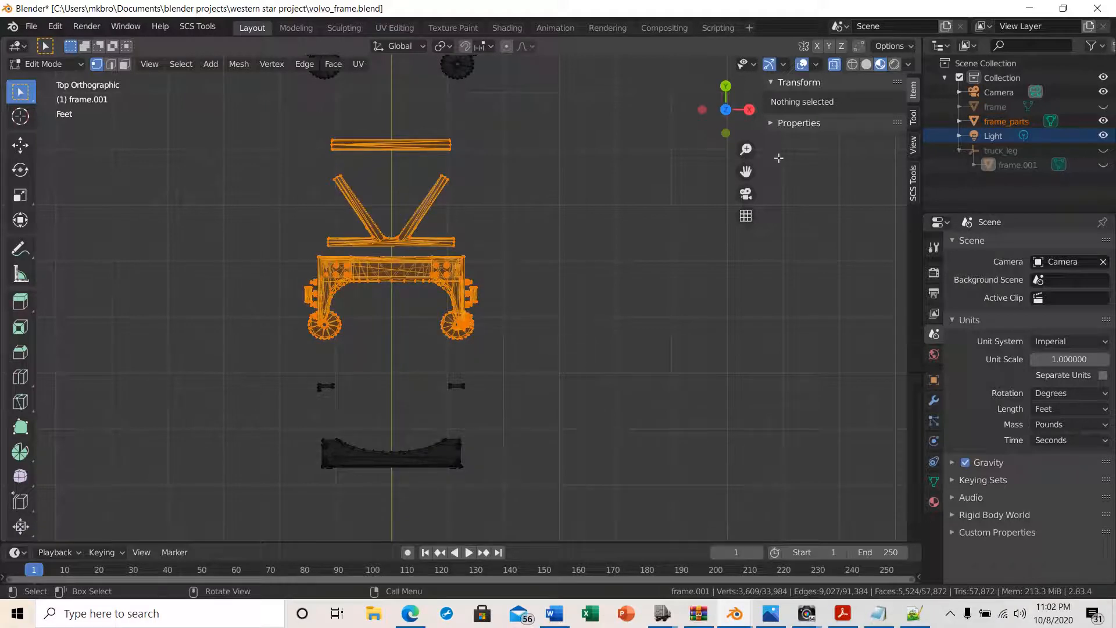
left_click(833, 66)
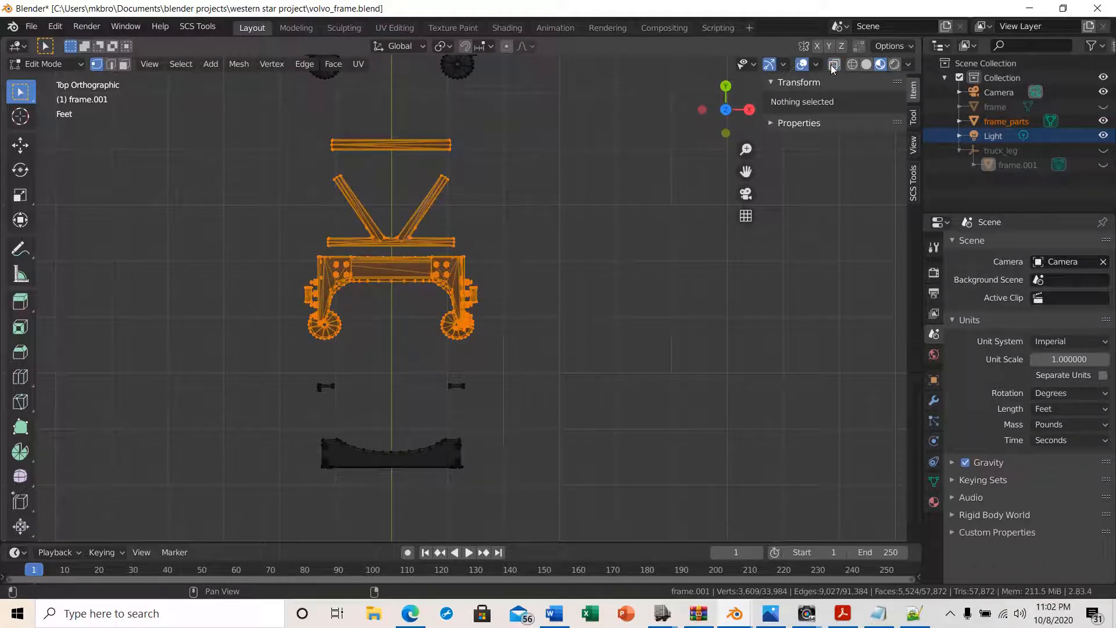
- Switch mesh editing from frame.001 to the frame_parts object and clear its selection
key("Tab")
left_click(606, 434)
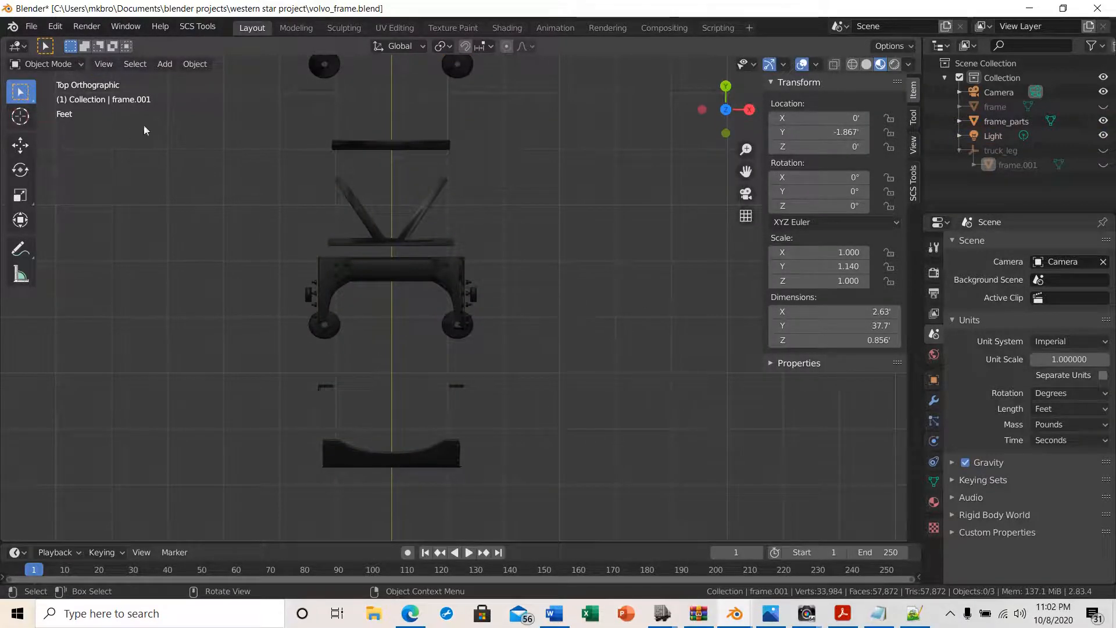
left_click(363, 264)
key("Tab")
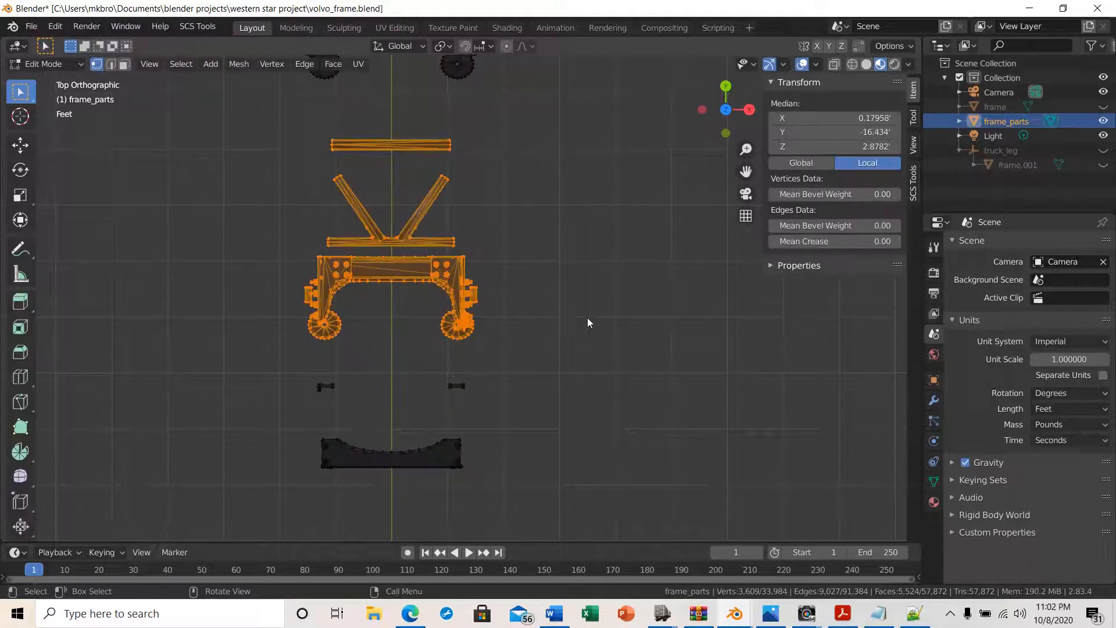
key("alt+a")
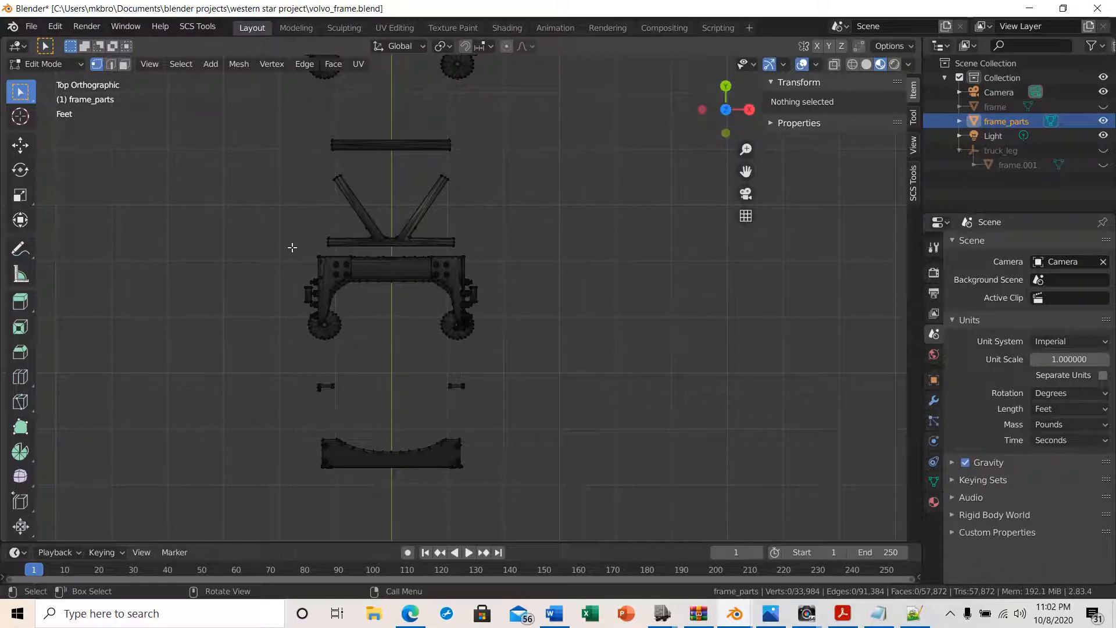
- With X-ray off, select the crossmembers and V-brace and try to move them freely
left_click_drag(276, 116, 539, 353)
scroll(540, 351, "up", 3)
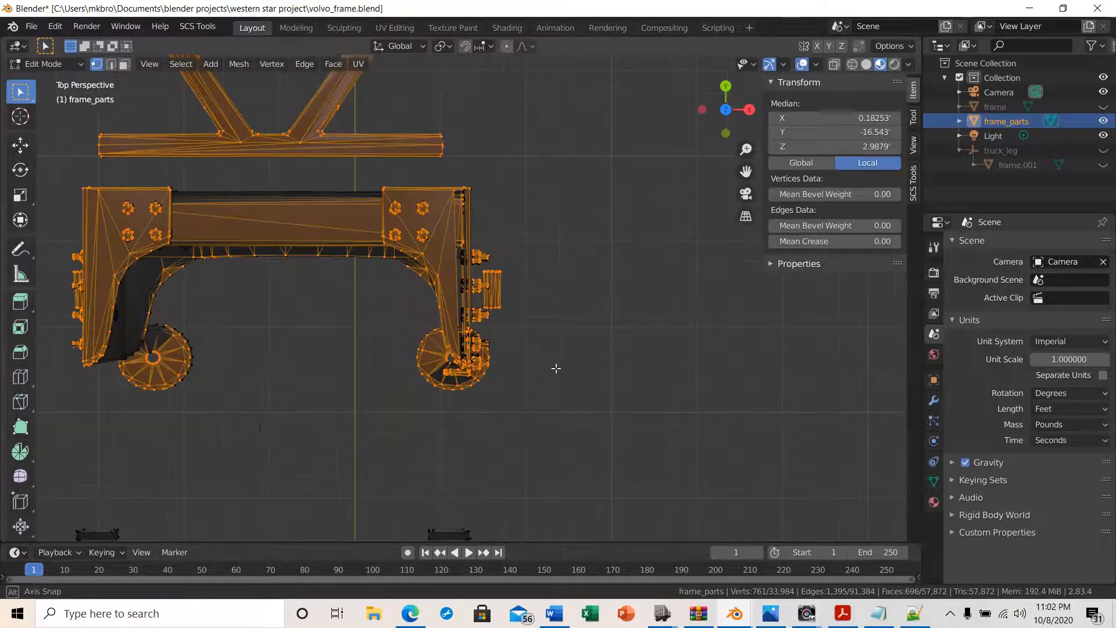
middle_click_drag(553, 366, 400, 419)
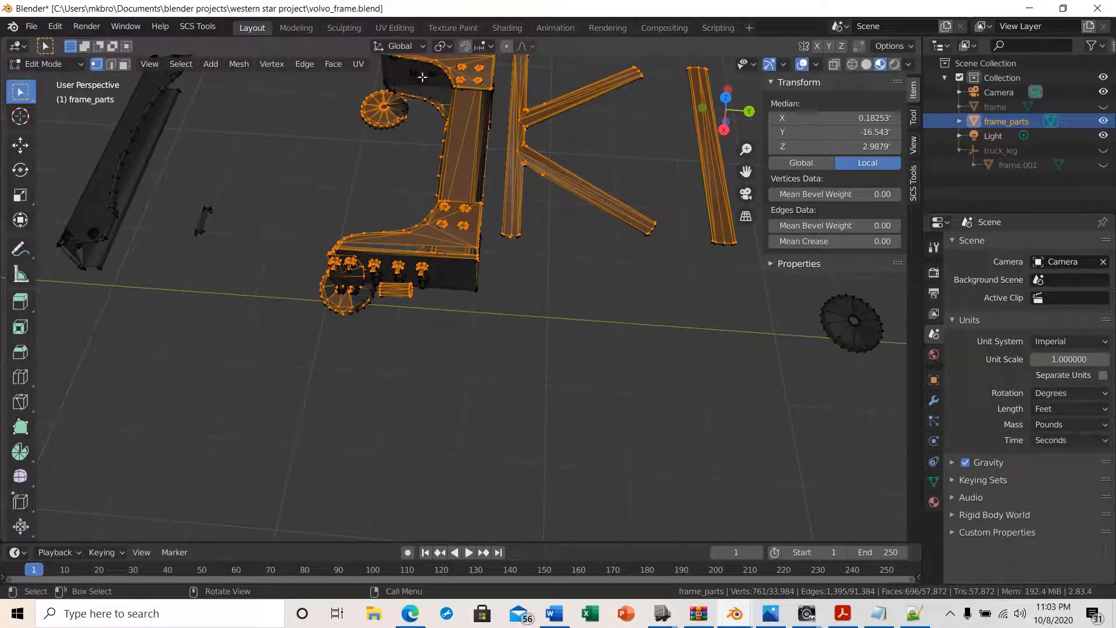
middle_click_drag(488, 366, 469, 414, "shift")
scroll(503, 458, "down", 3)
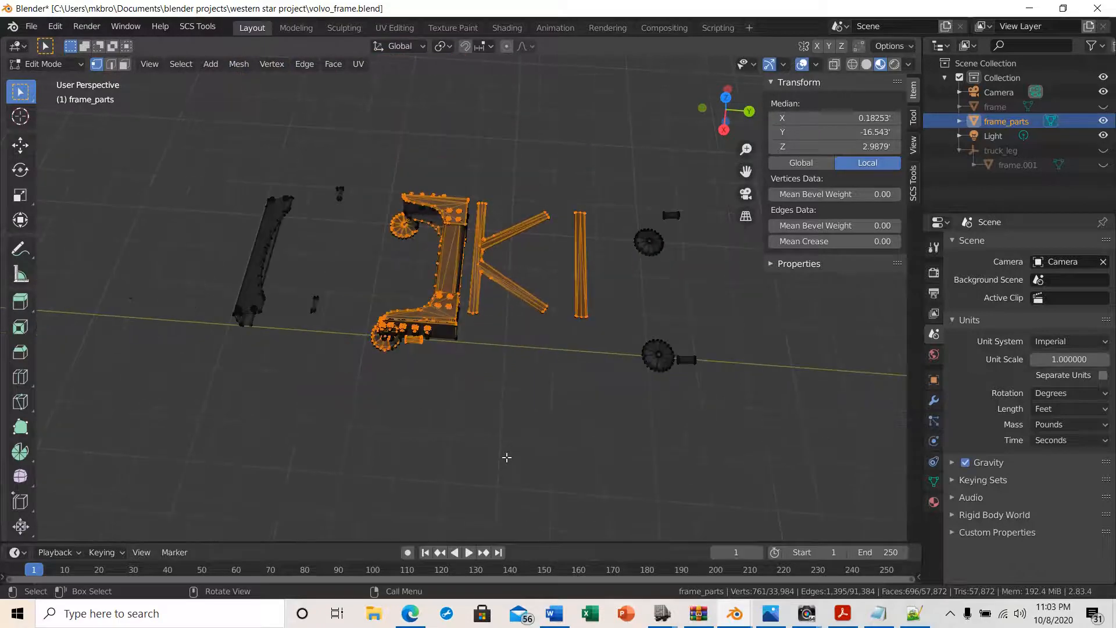
left_click_drag(374, 167, 531, 392)
key("g")
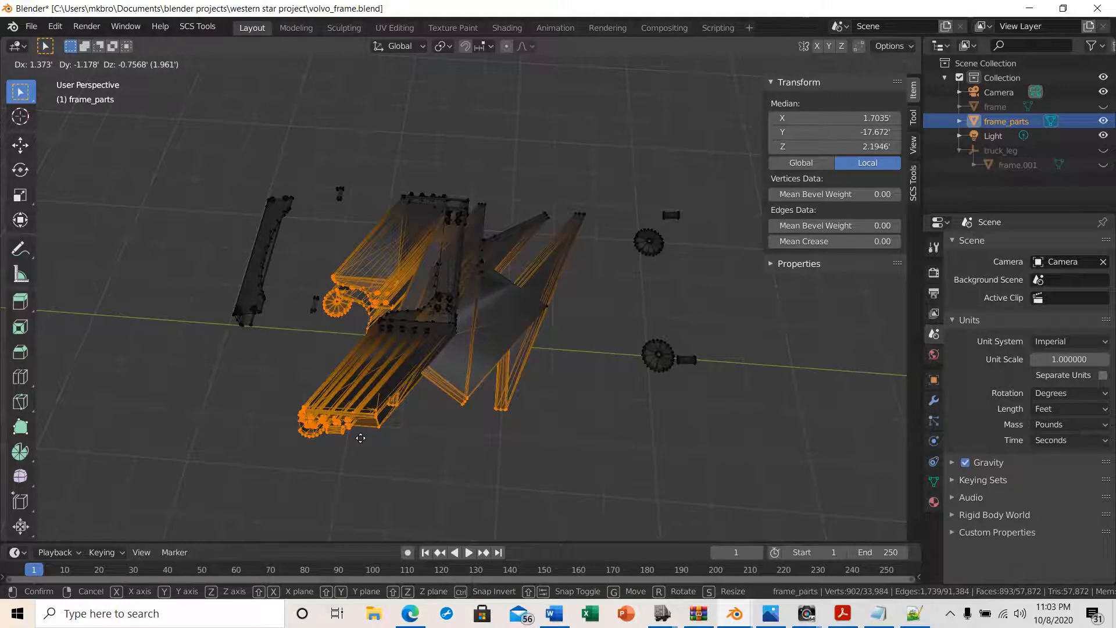
right_click(360, 438)
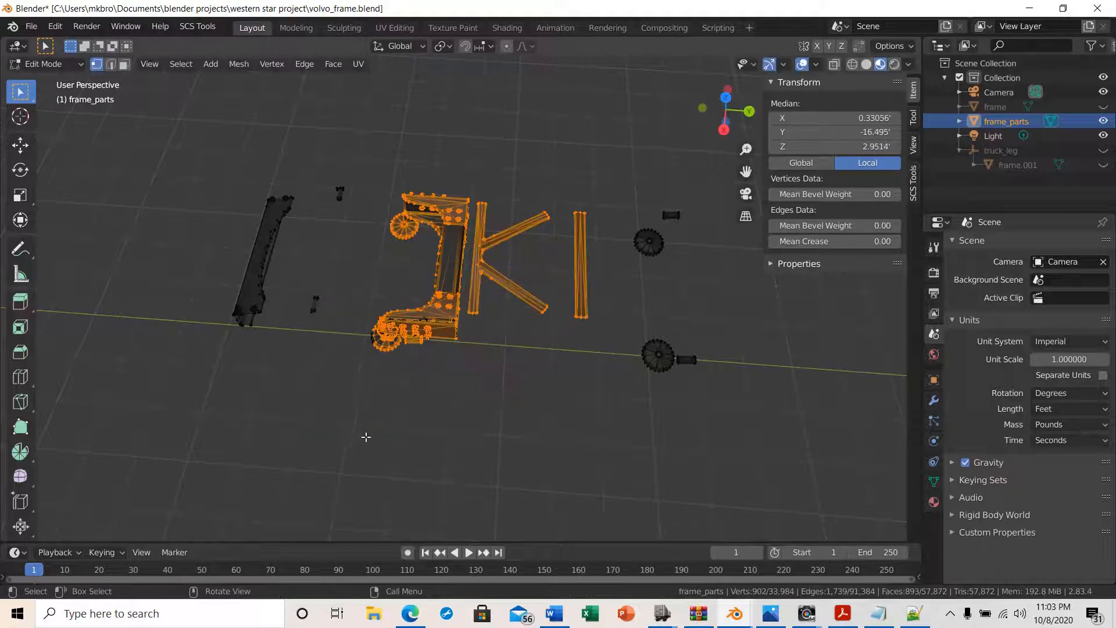
- With X-ray on, reselect the crossmembers and V-brace from above, try to move them along Y, and clear the selection
left_click(725, 97)
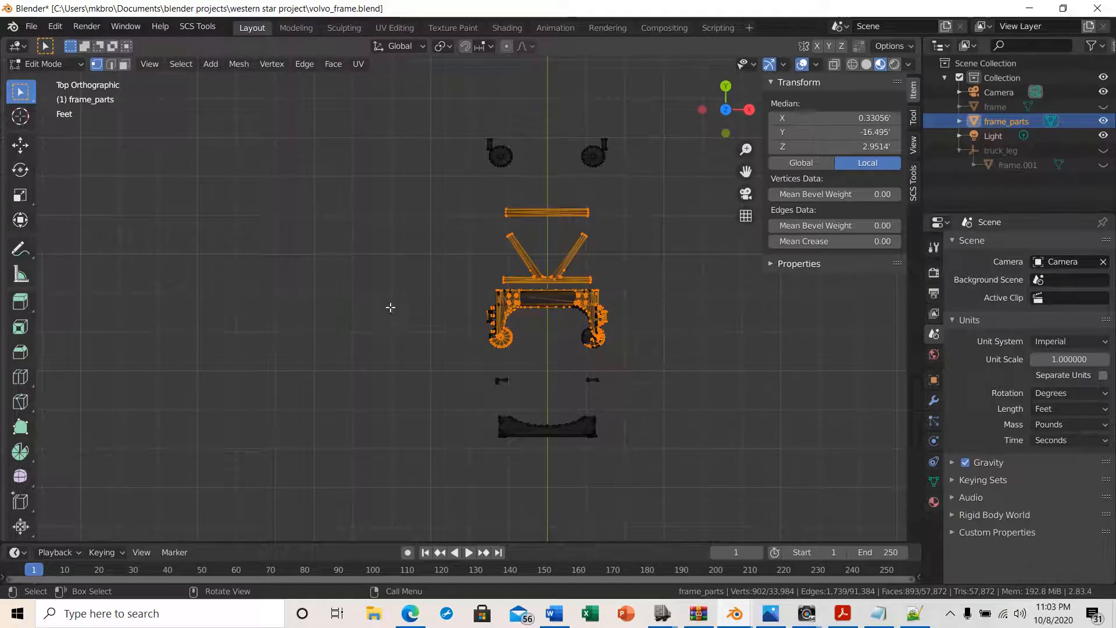
left_click(407, 303)
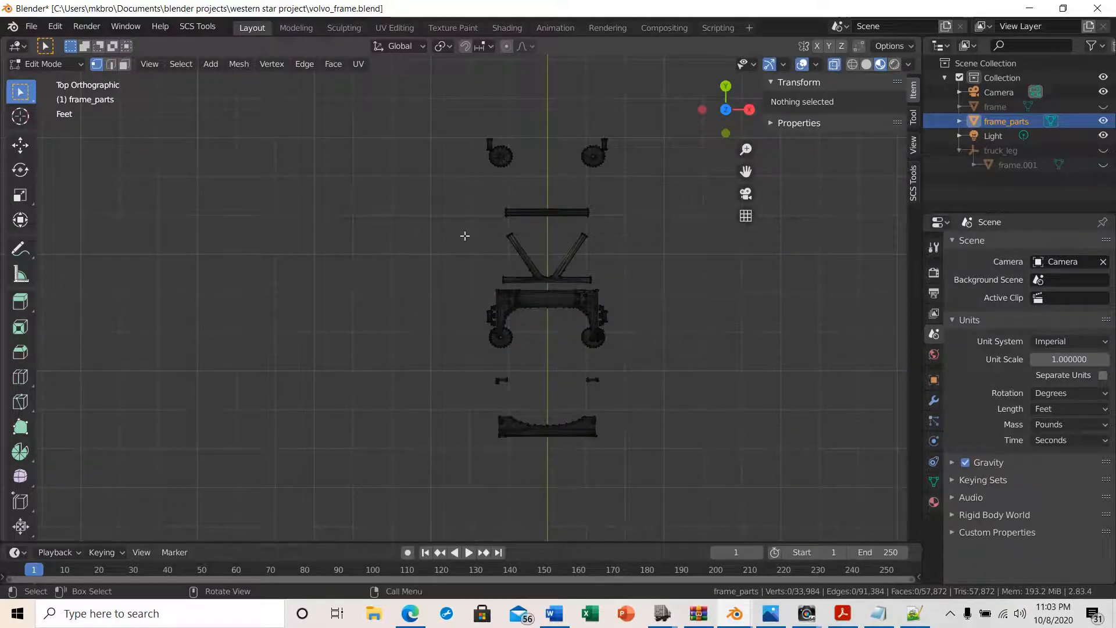
left_click_drag(465, 187, 641, 369)
left_click_drag(649, 368, 650, 362)
middle_click_drag(654, 378, 531, 315)
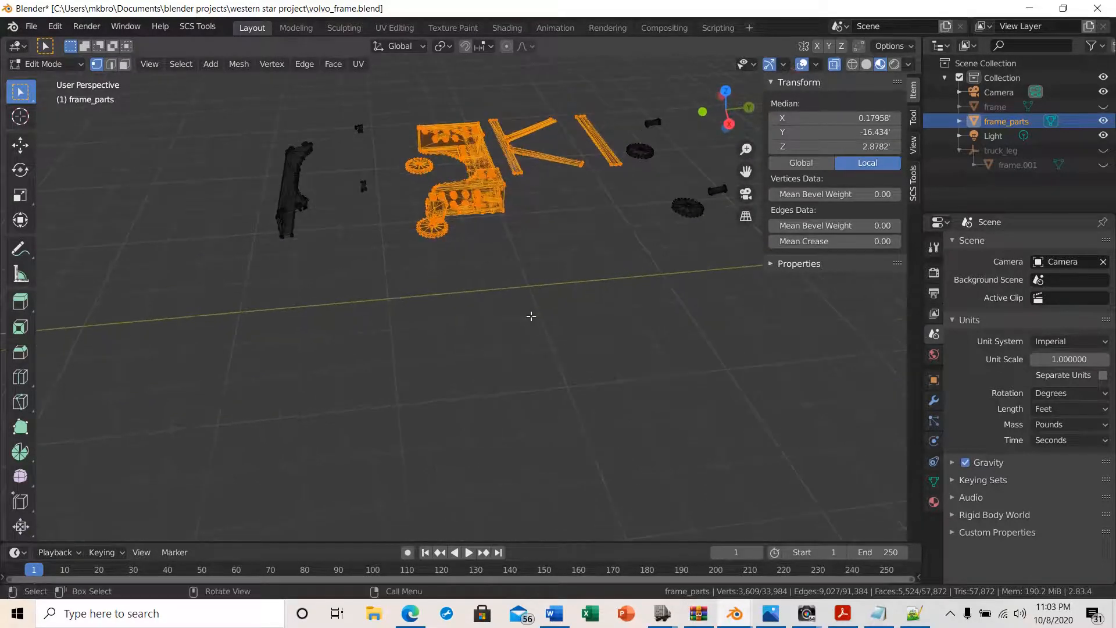
key("g")
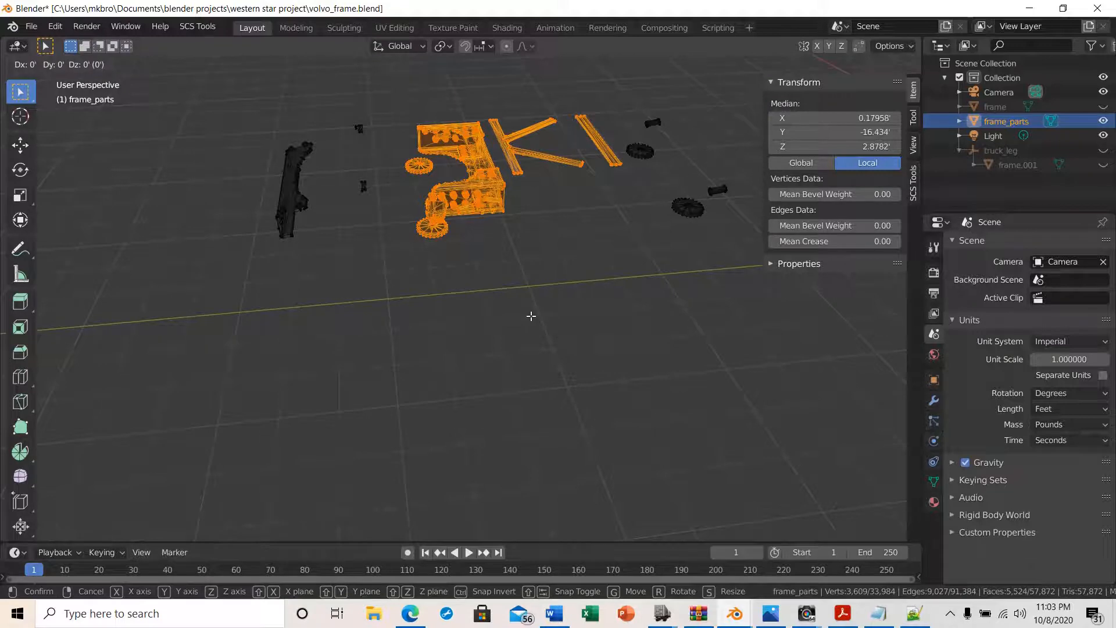
key("y")
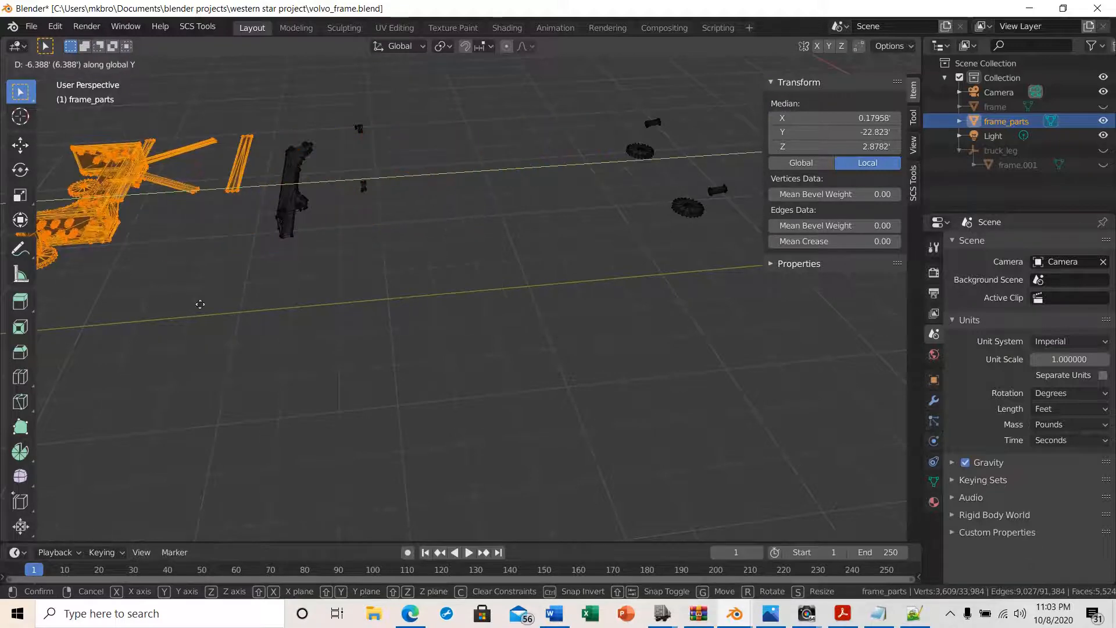
left_click(527, 303)
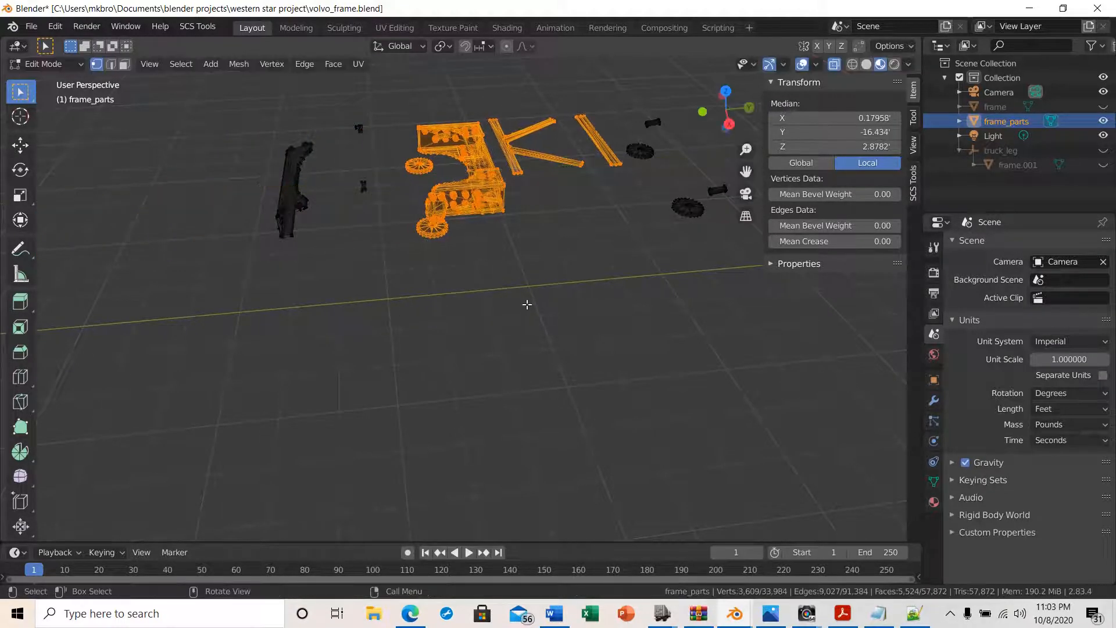
key("alt+a")
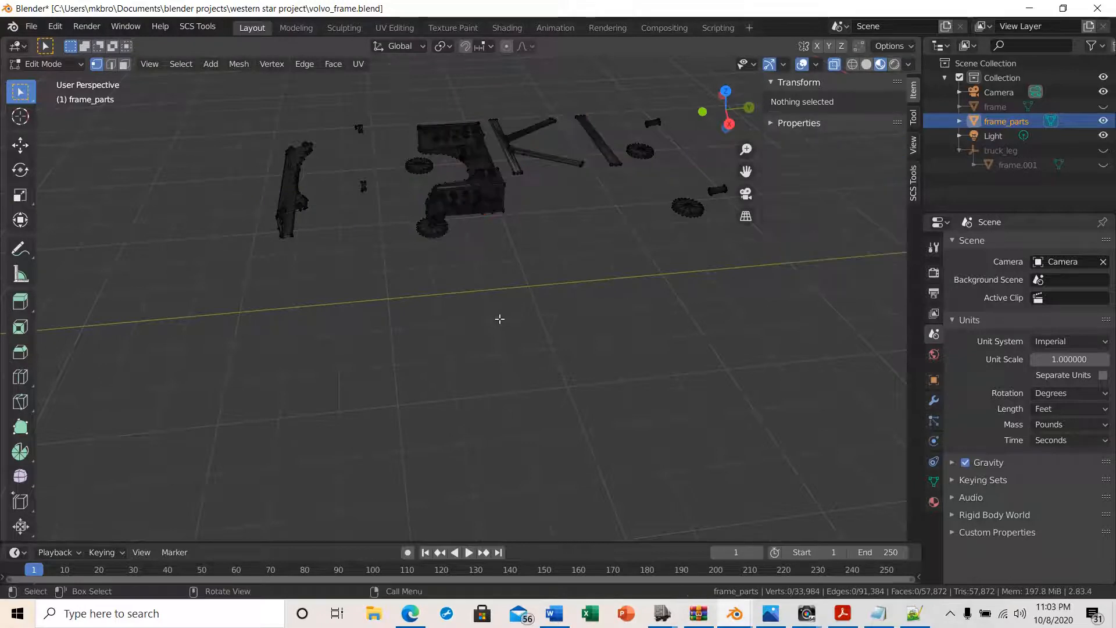
- Show frame.001 again around the frame parts
middle_click_drag(500, 319, 621, 362)
mouse_move(784, 356)
middle_mouse_down()
mouse_move(779, 403)
mouse_move(784, 369)
middle_mouse_up()
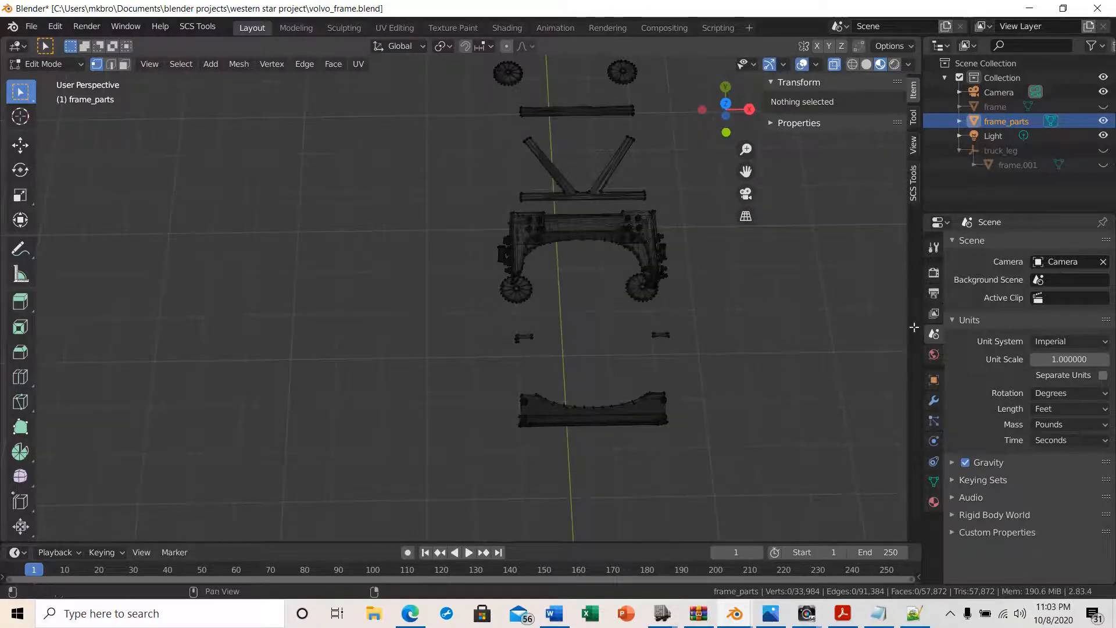
left_click(1103, 166)
middle_click_drag(784, 344, 690, 337)
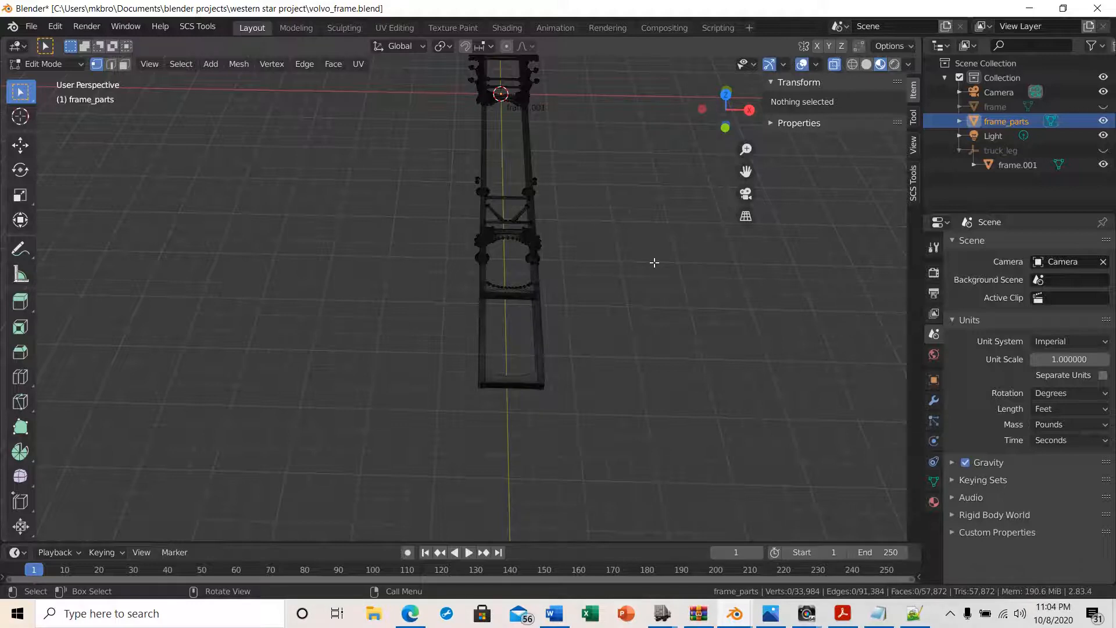
- In top view, select the straight crossmember, the V-brace and the bolted crossmember with its brackets in frame_parts
middle_click_drag(438, 375, 441, 409)
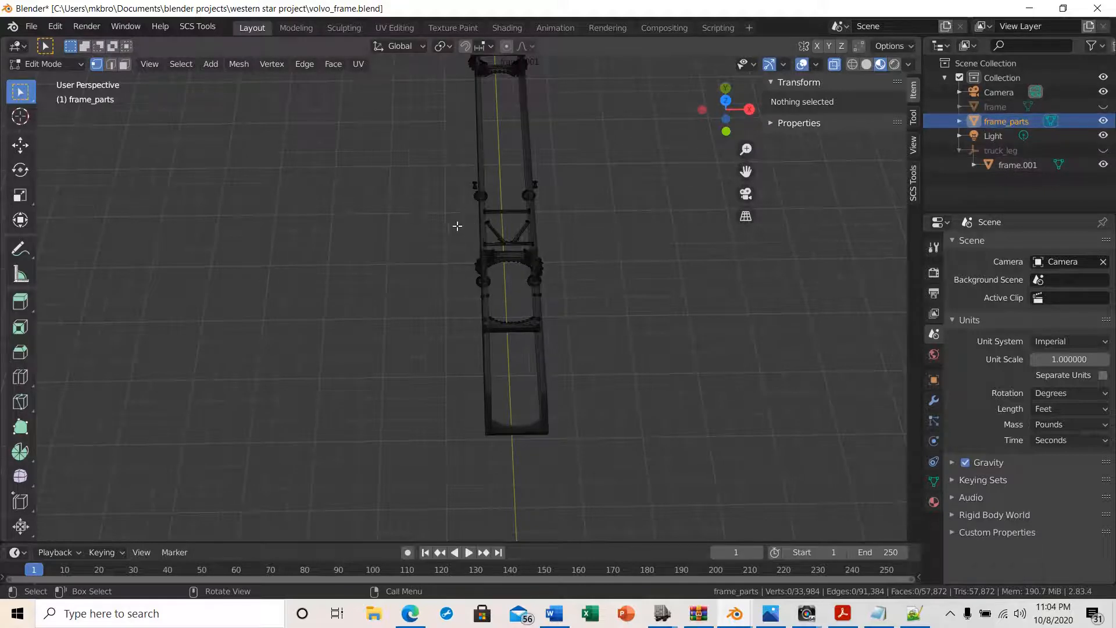
scroll(471, 306, "up", 6)
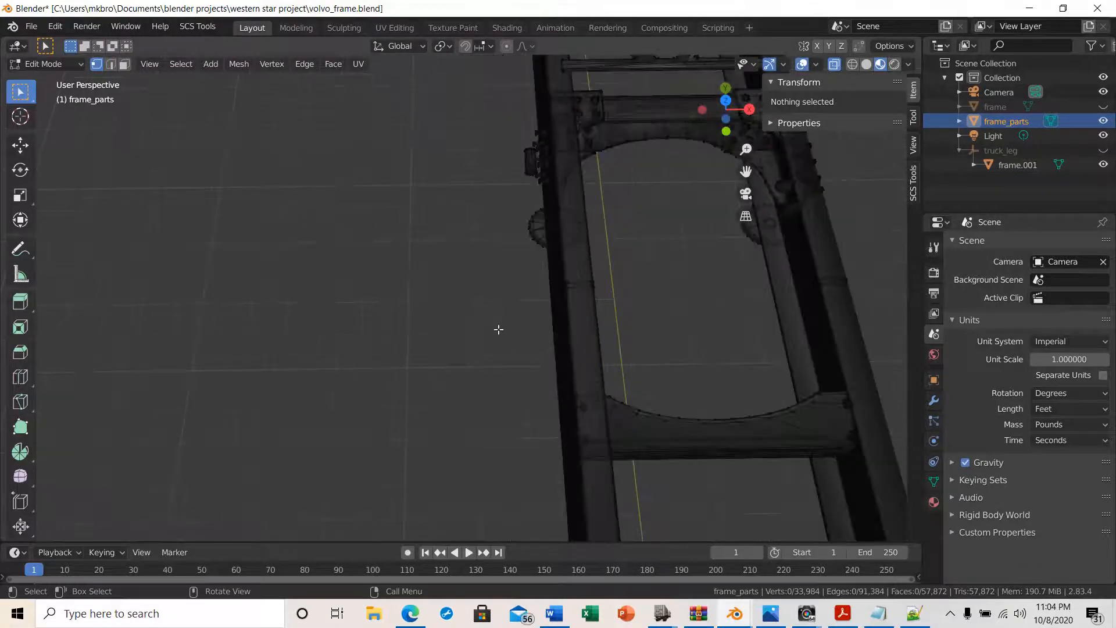
middle_click_drag(574, 386, 419, 360, "shift")
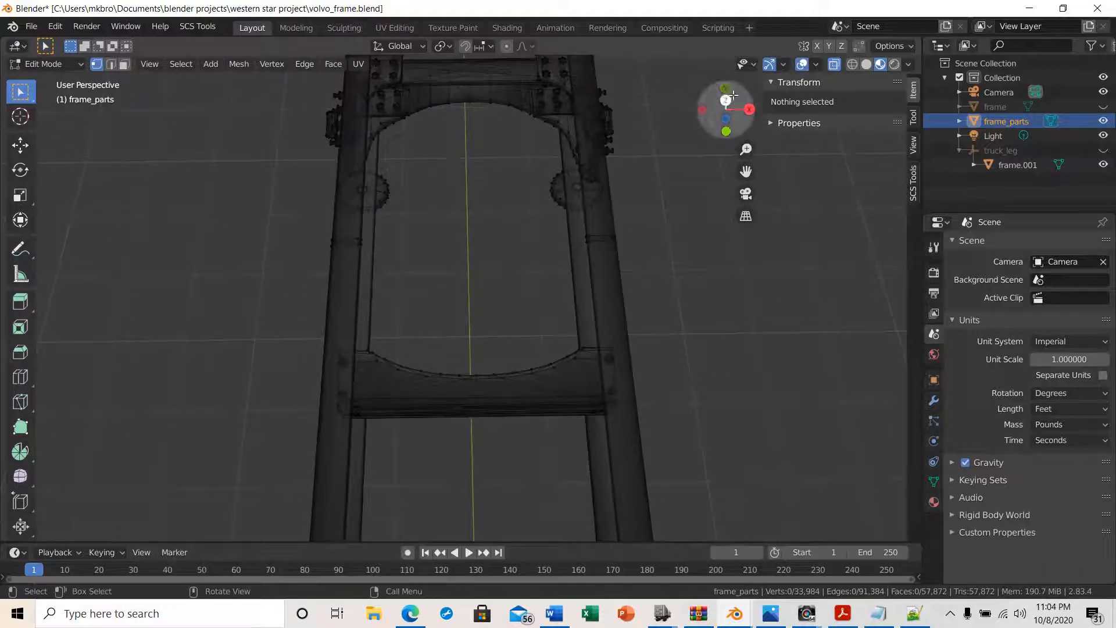
left_click(725, 100)
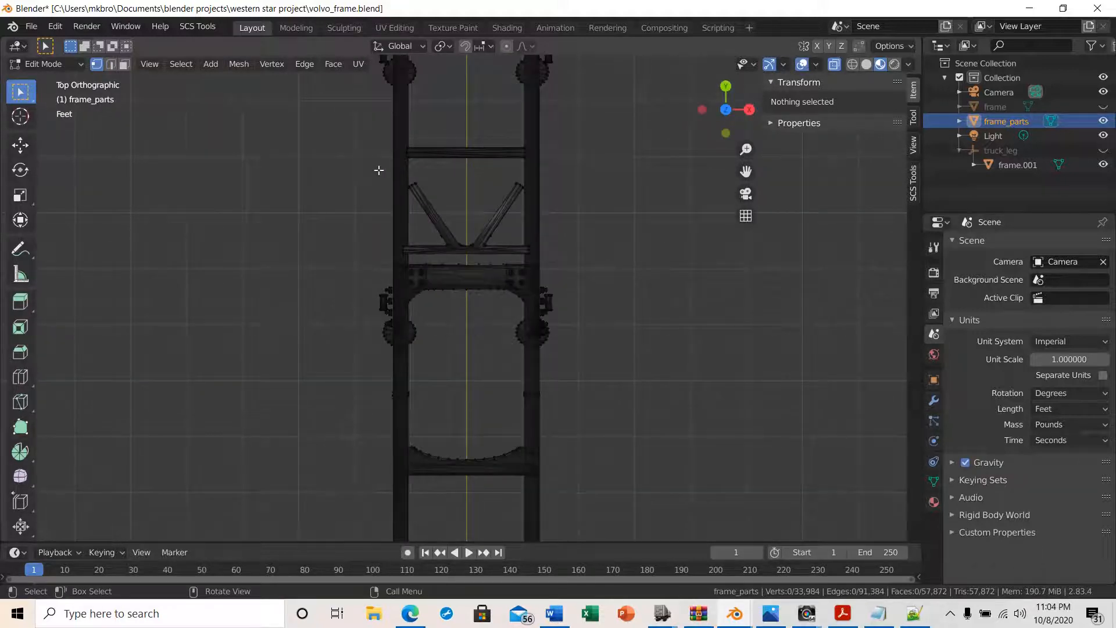
left_click_drag(379, 171, 584, 378)
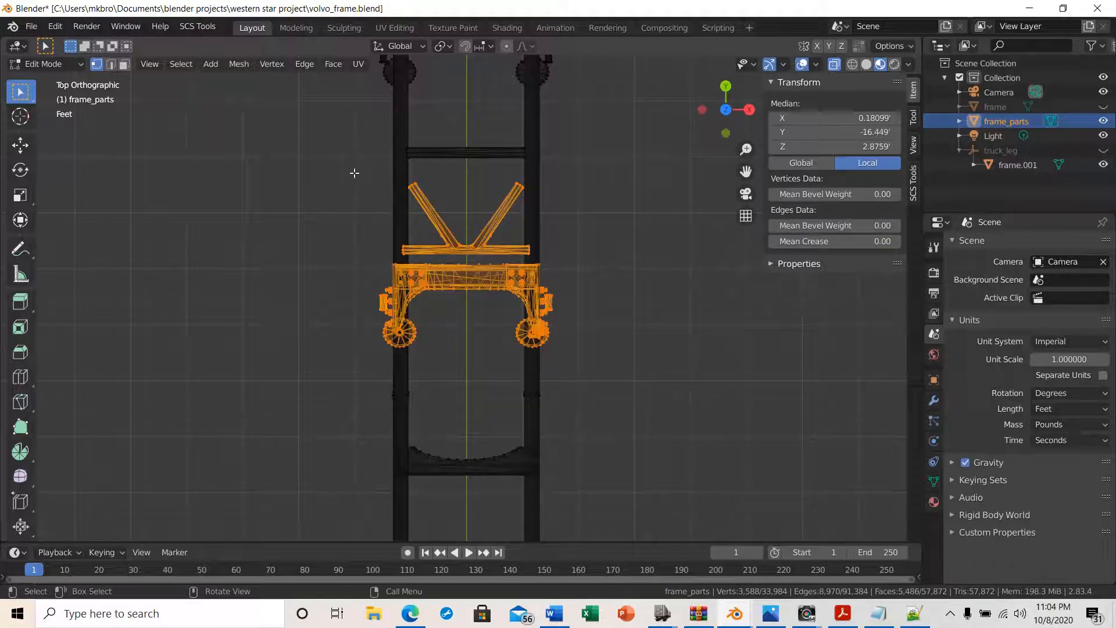
left_click_drag(316, 140, 635, 393)
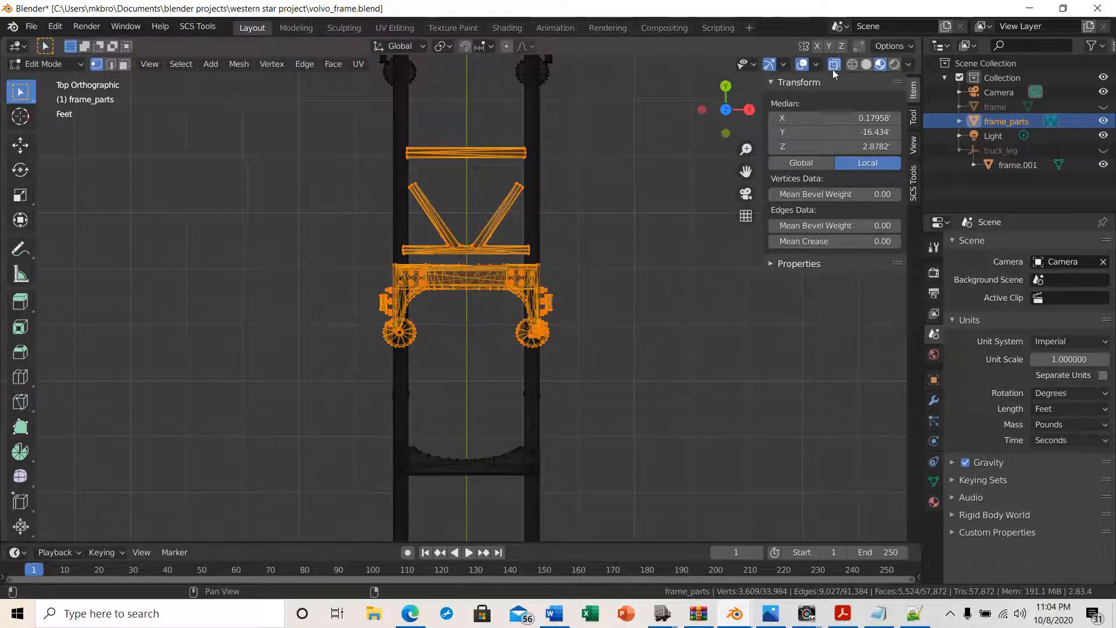
- With the Measure tool active and its rulers shown, move the selected crossmember group about 5.26 ft along negative Y
scroll(629, 328, "down", 4)
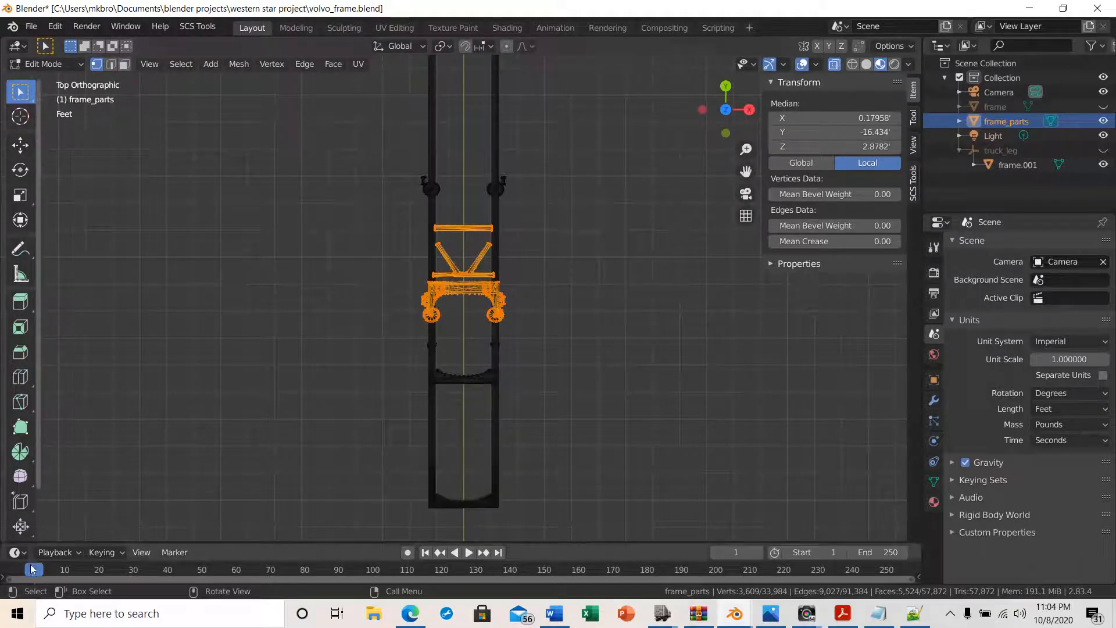
left_click(19, 279)
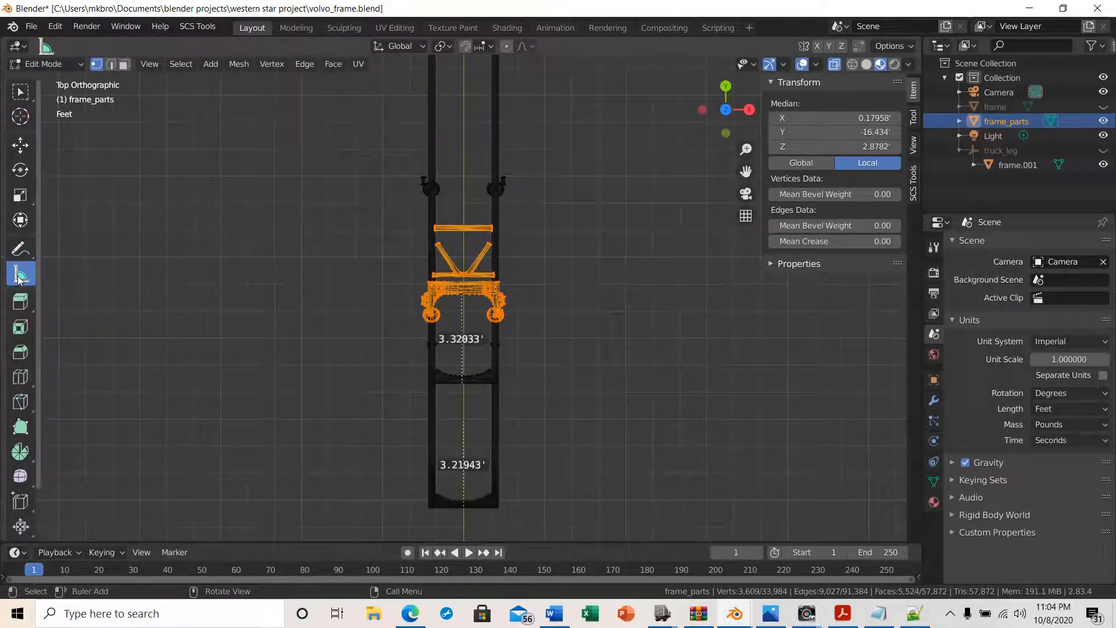
scroll(558, 423, "up", 1)
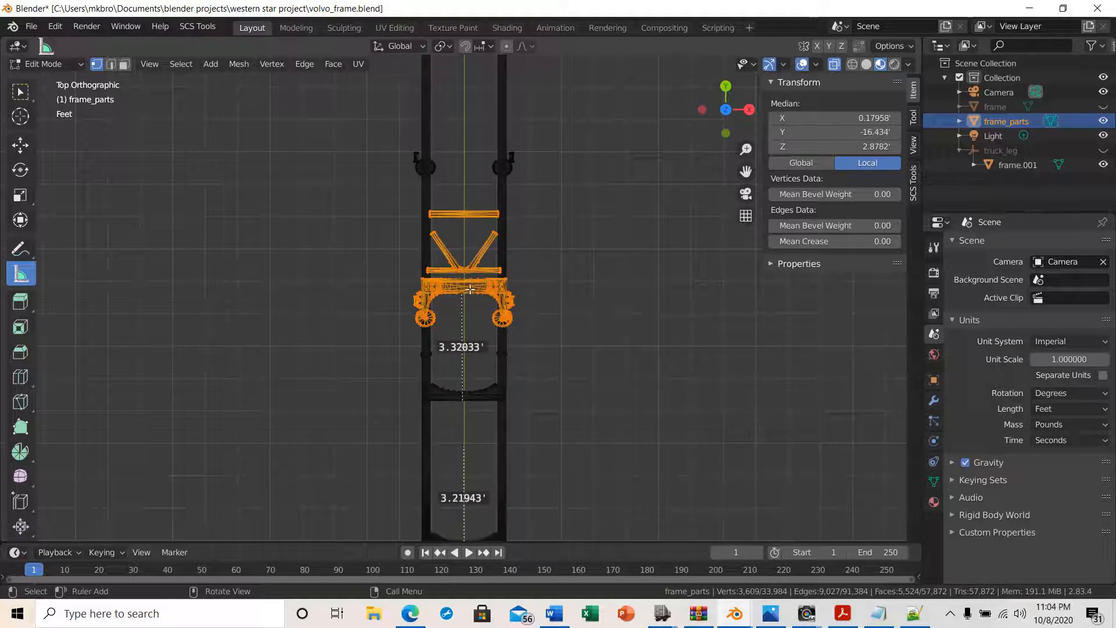
key("g")
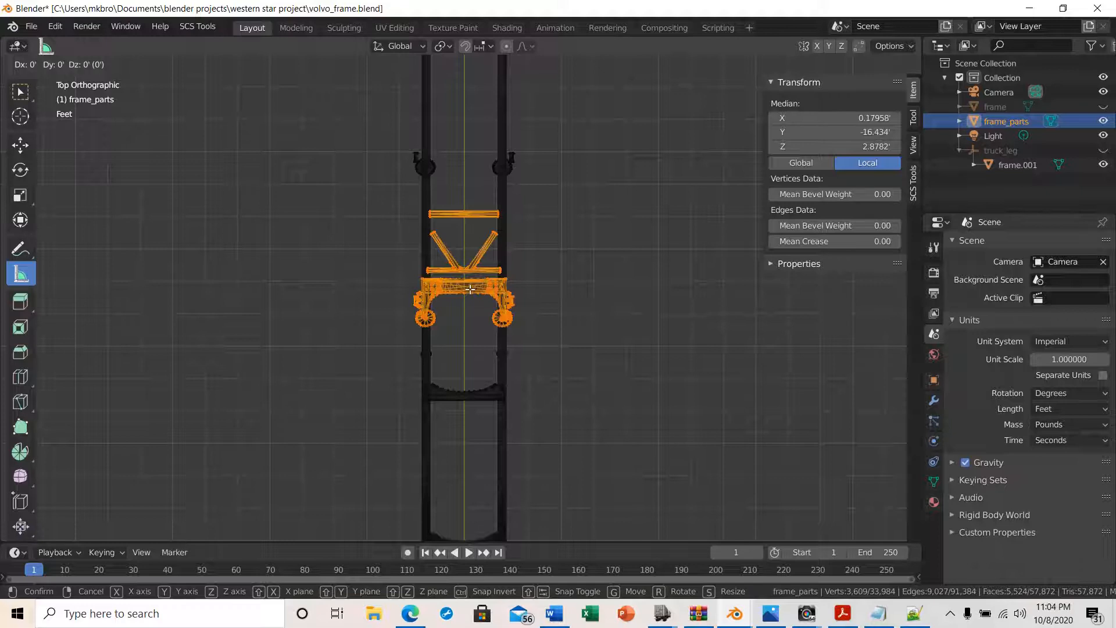
key("y")
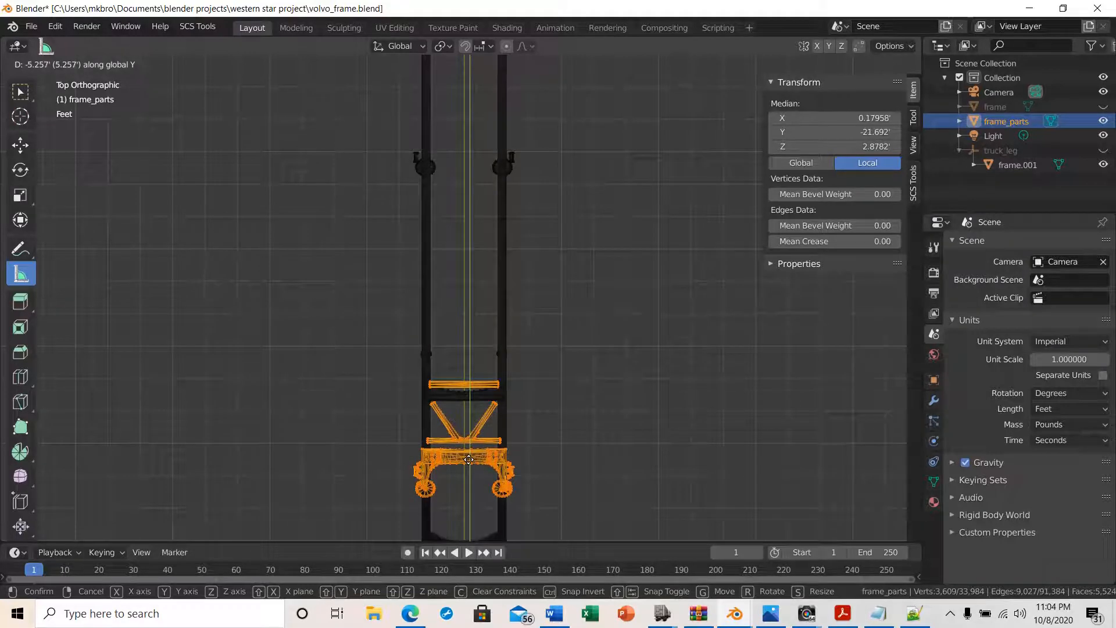
left_click(468, 459)
- Move the selected crossmember group back about 0.73 ft along positive Y, away from the frame's end
scroll(643, 424, "up", 2)
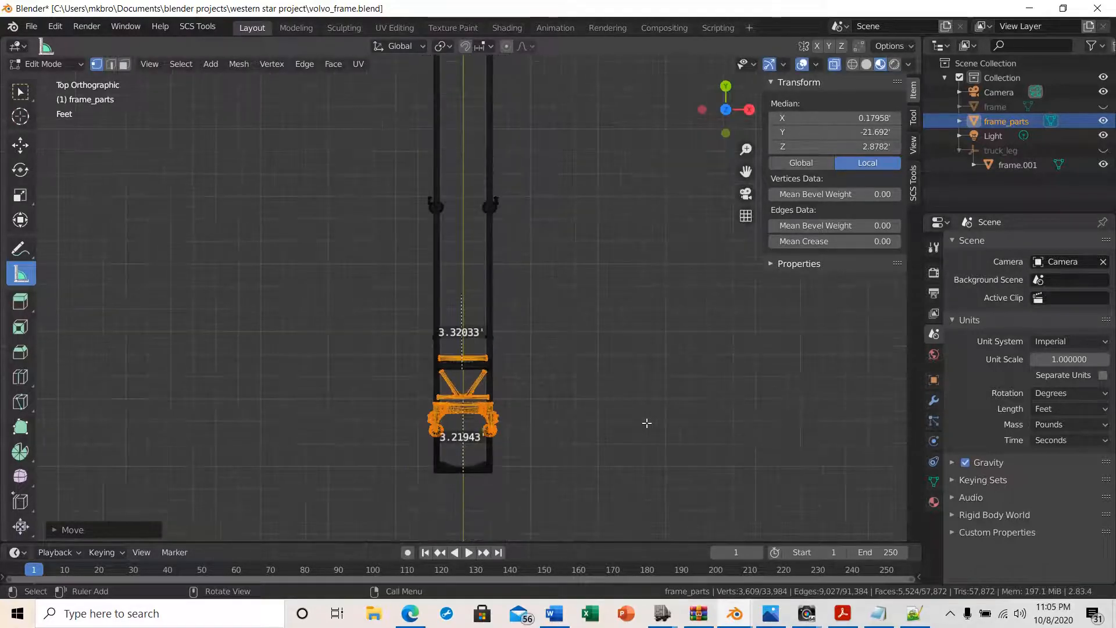
middle_click_drag(624, 451, 630, 155, "shift")
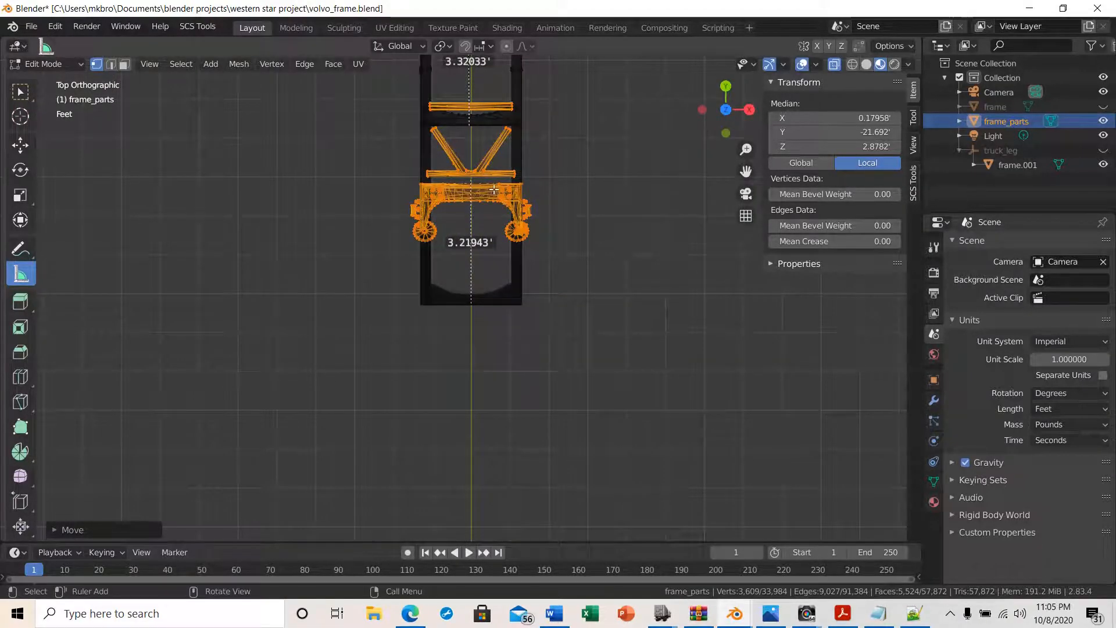
key("g")
key("y")
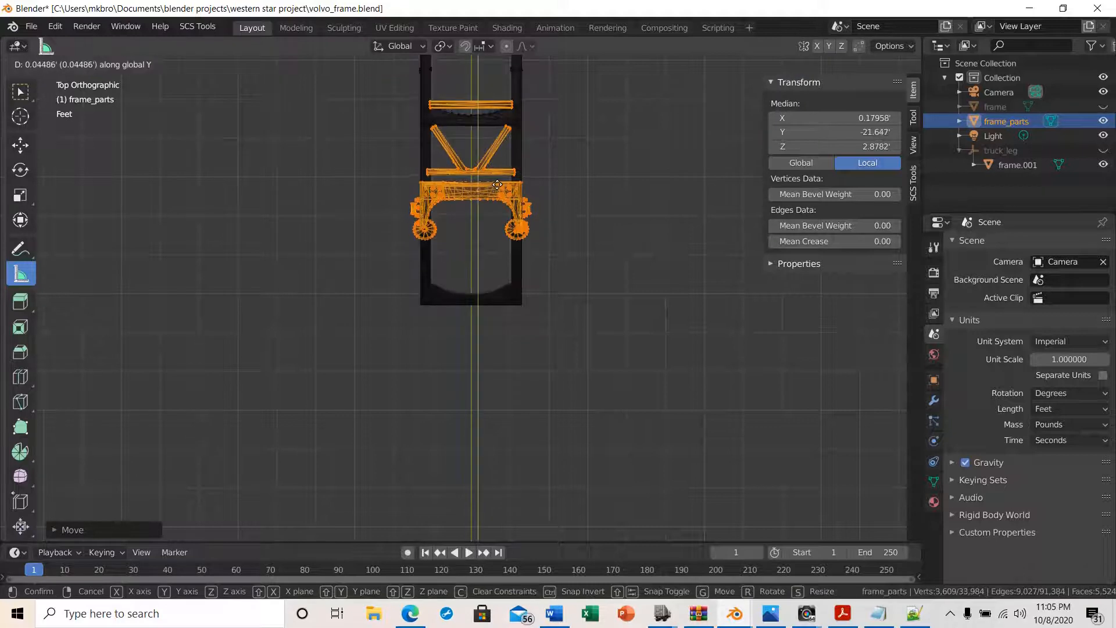
left_click(495, 161)
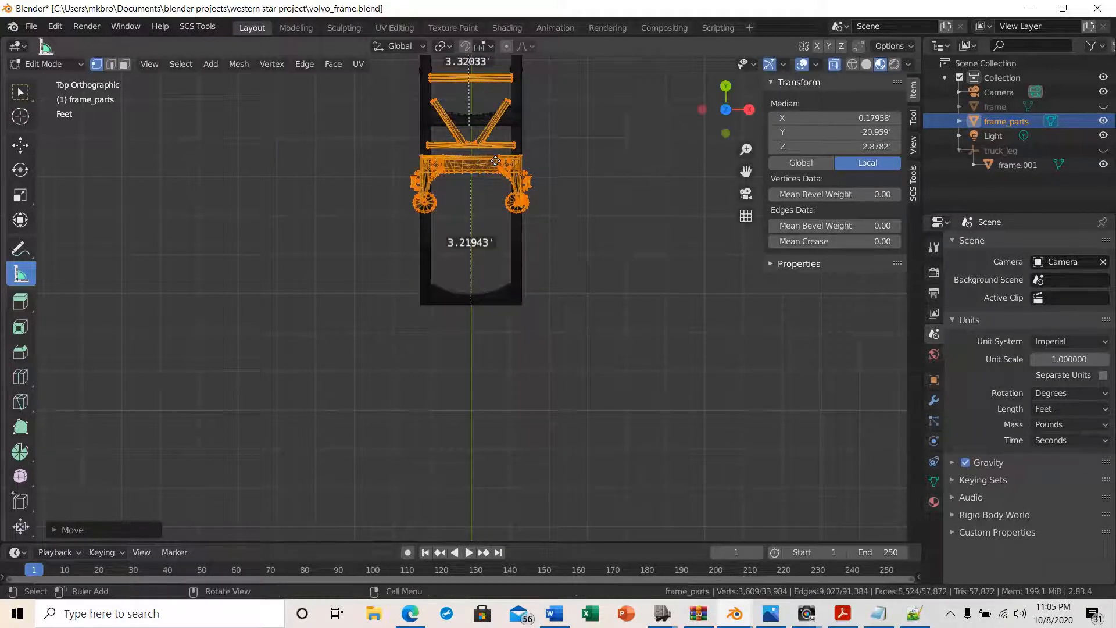
- Move the group about 0.16 ft along negative Y to bring the bolted crossmember's edge to the start of the 3.21943' ruler
scroll(495, 161, "up", 5)
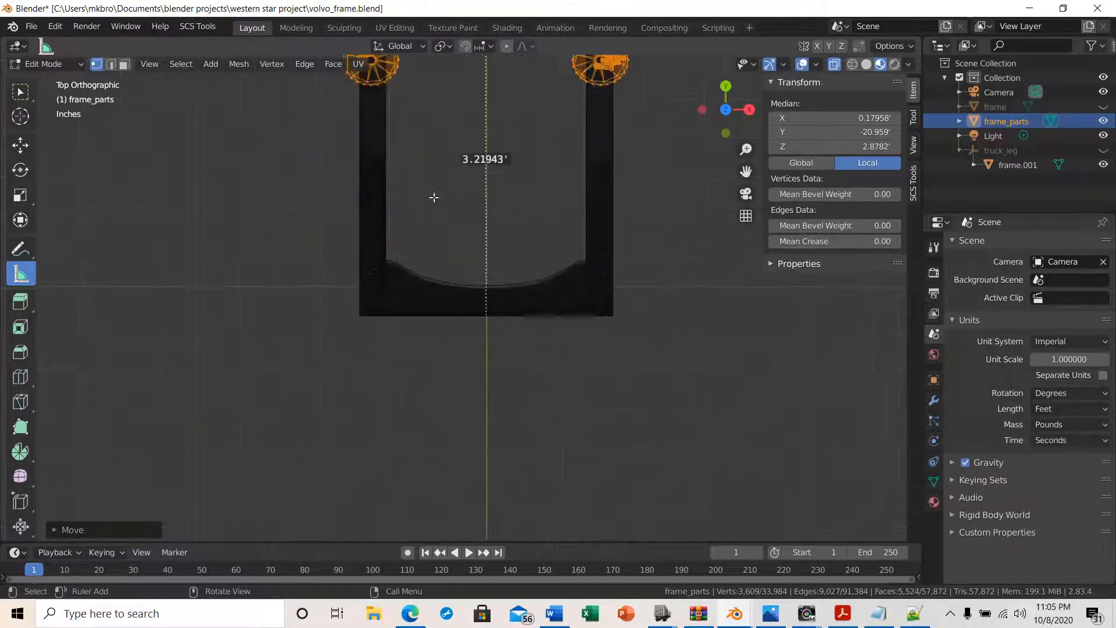
middle_click_drag(480, 215, 416, 462, "shift")
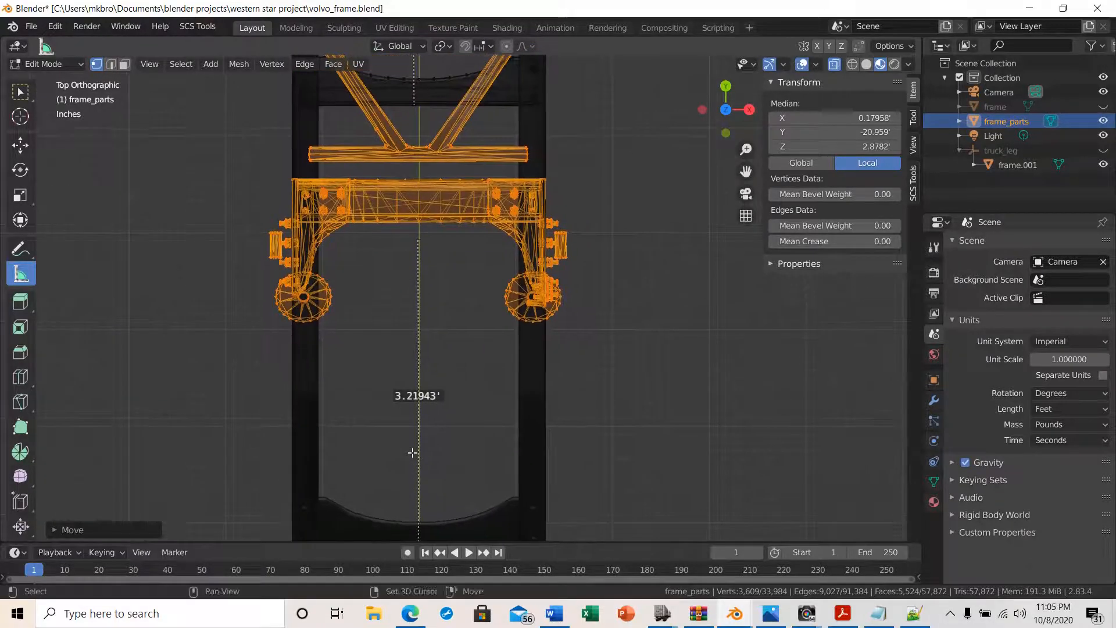
scroll(454, 396, "up", 6)
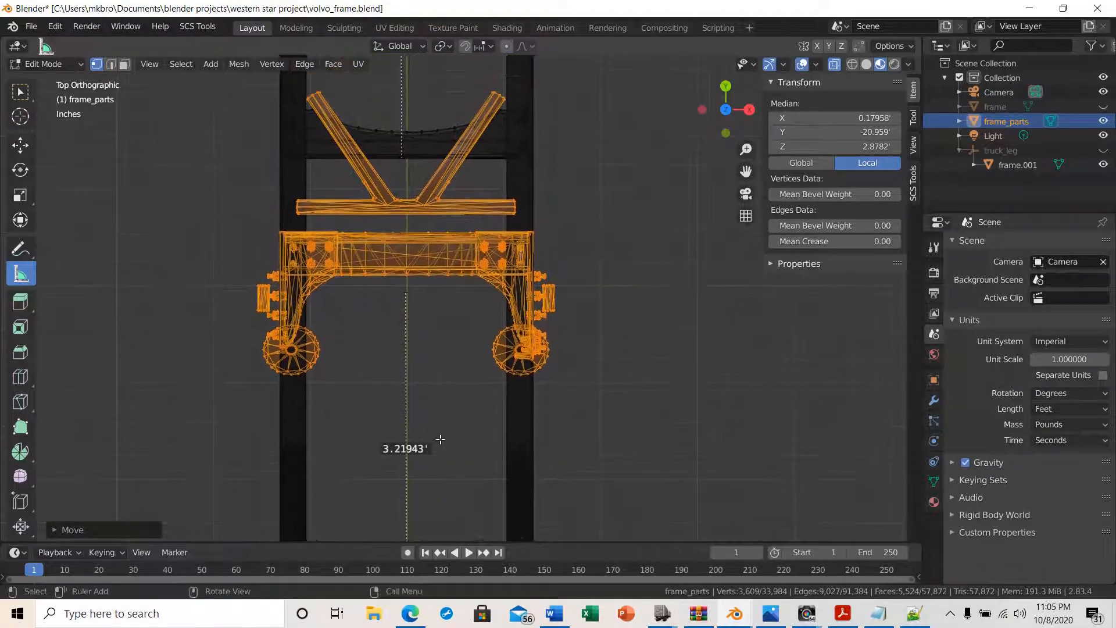
middle_click_drag(435, 426, 528, 381, "shift")
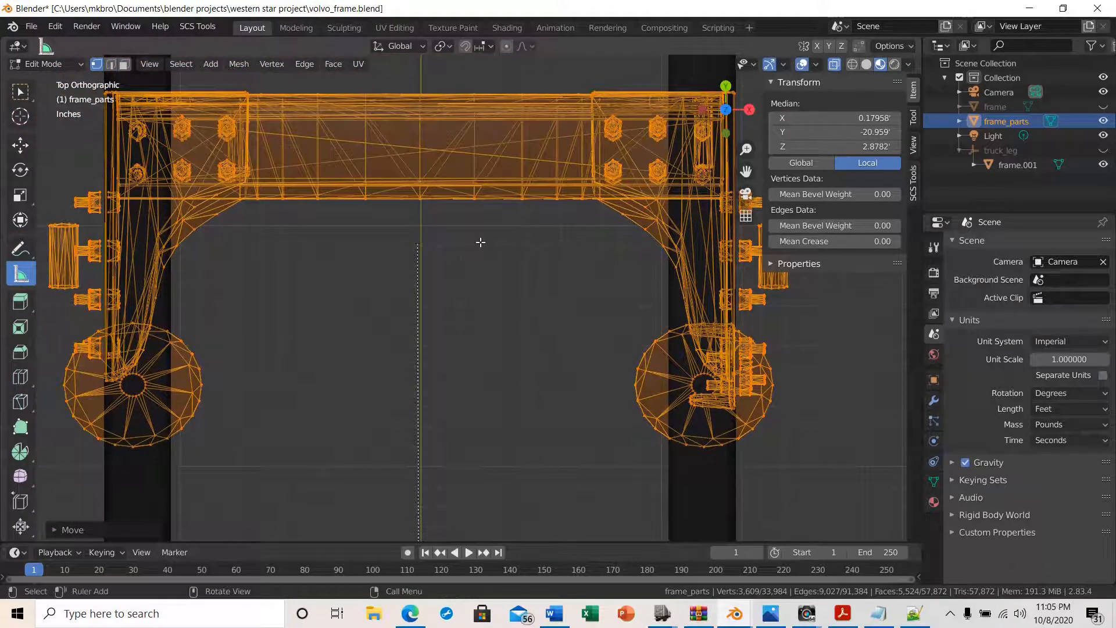
key("g")
key("y")
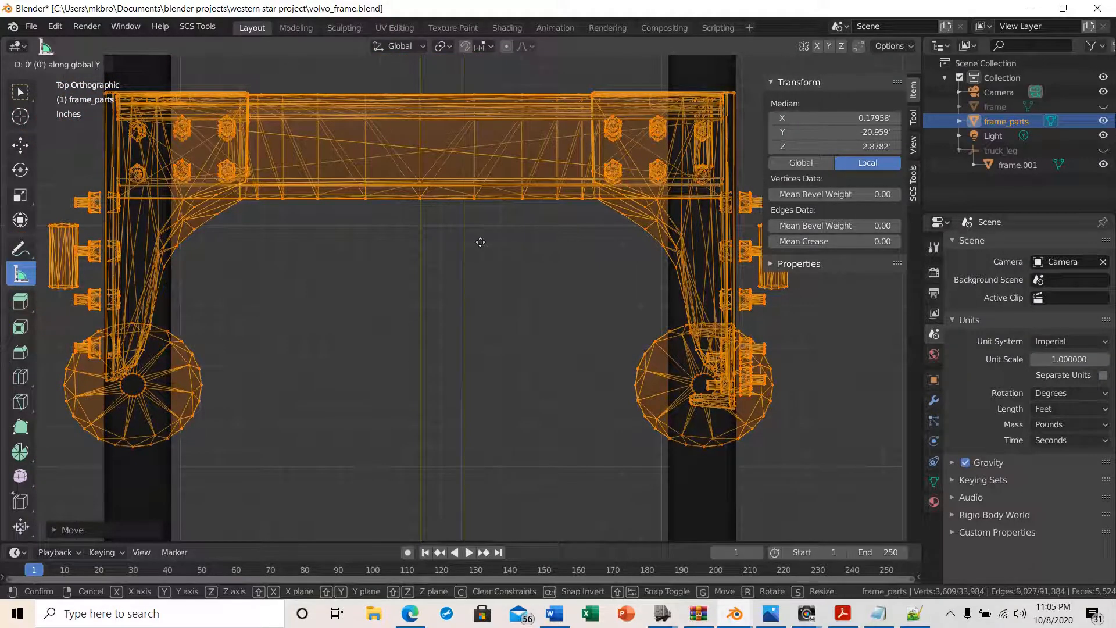
left_click(459, 279)
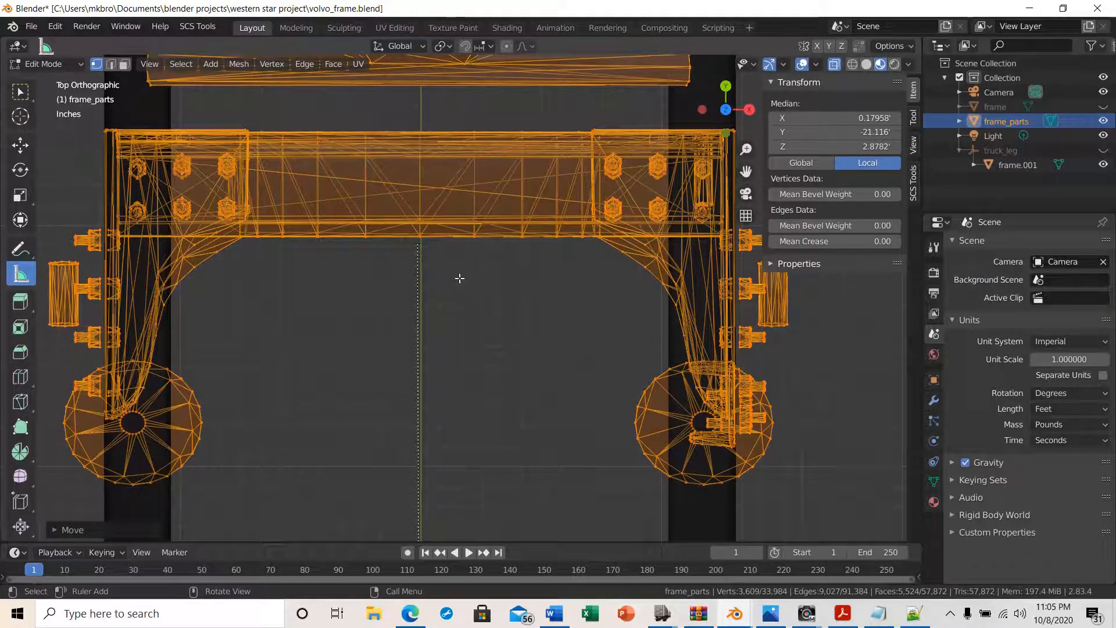
- Fine-tune the crossmember group along Y against the ruler's start, ending at a median Y of about -21.125 ft
key("g")
key("y")
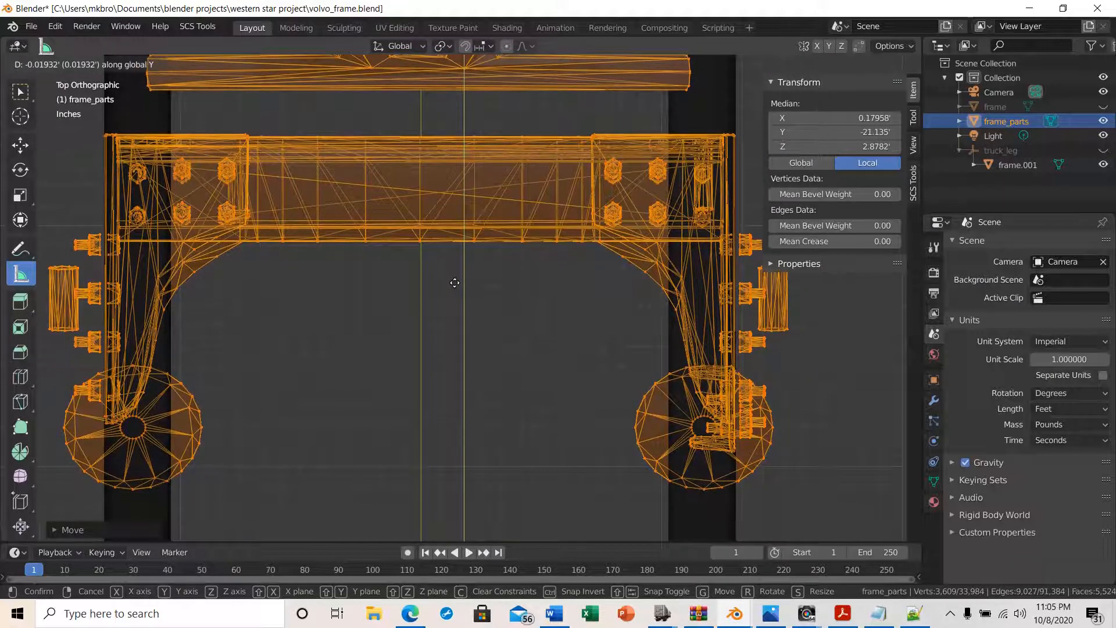
left_click(466, 245)
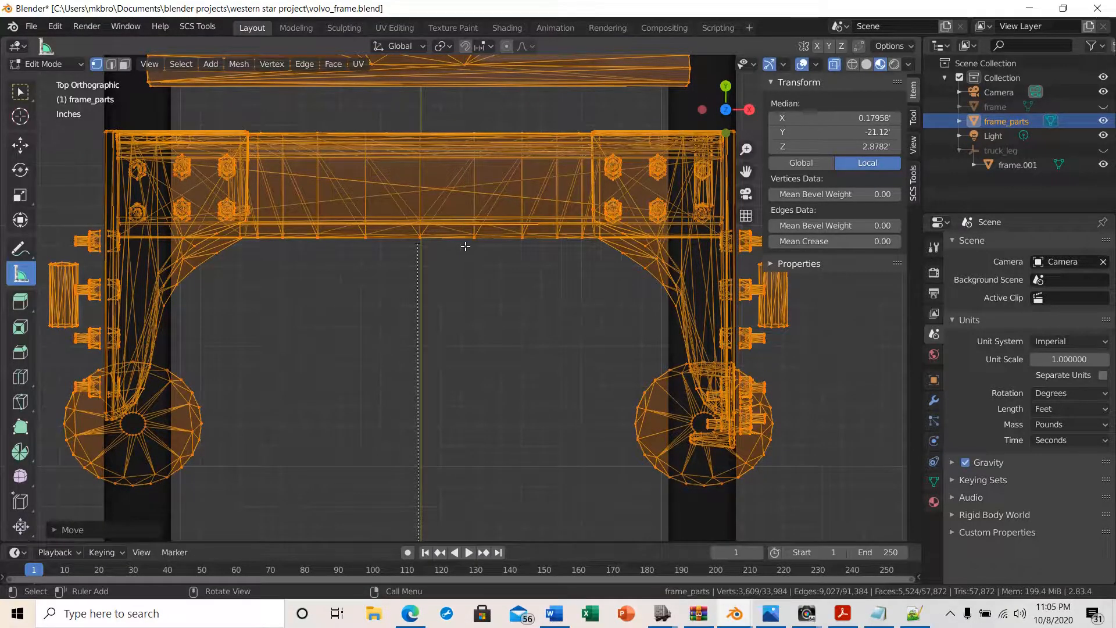
key("g")
key("y")
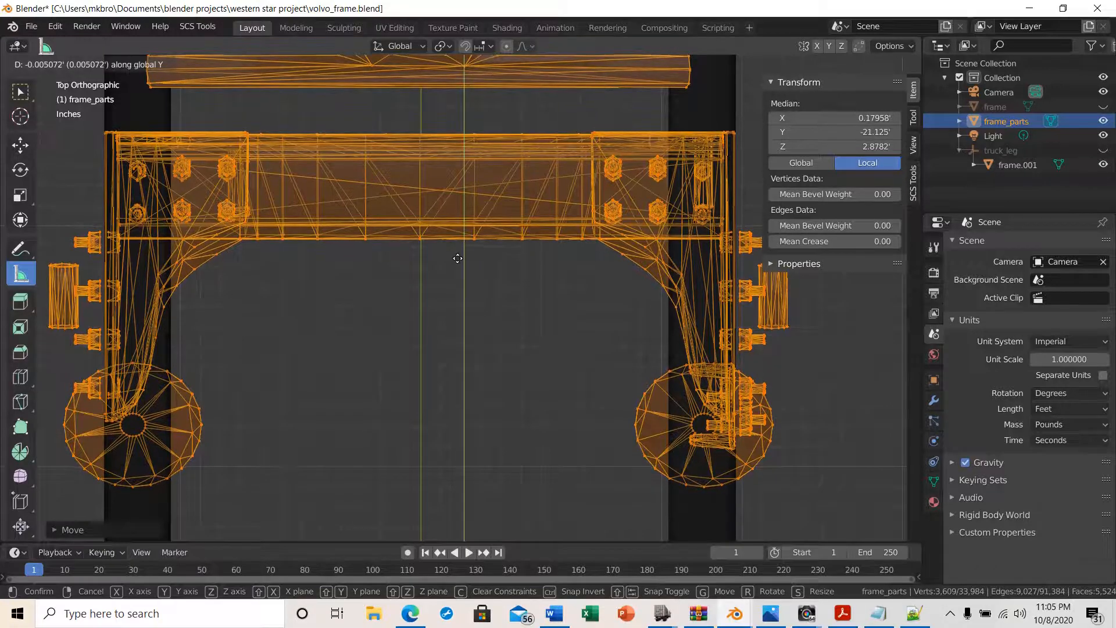
left_click(457, 258)
- Nudge the group along Y in close-up until its edge meets the ruler end, at a median Y of about -21.131 ft
scroll(541, 405, "up", 2)
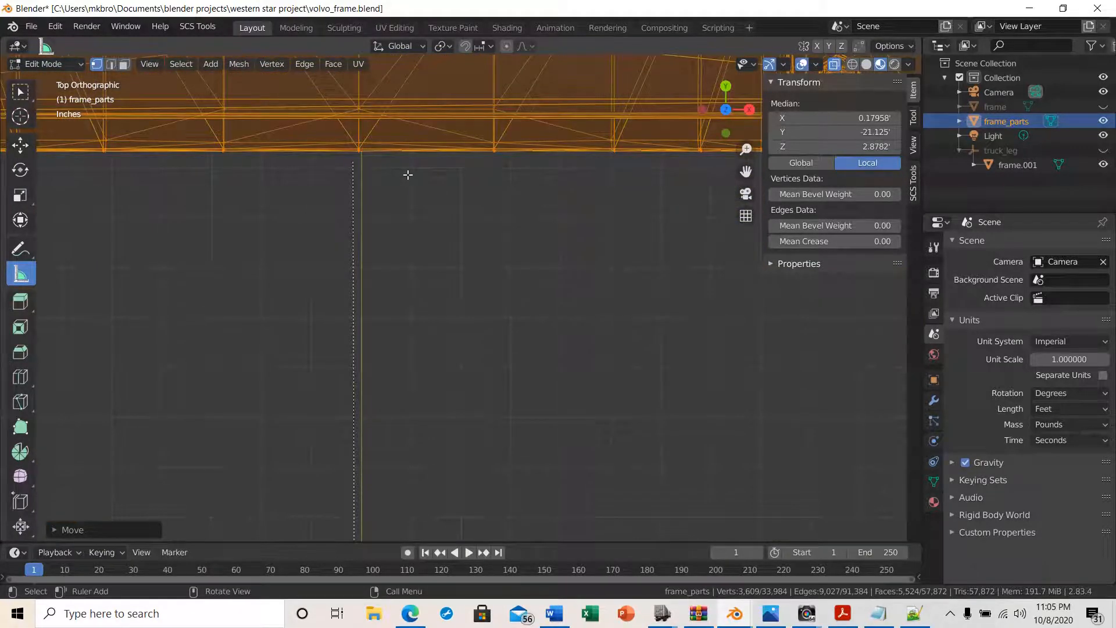
key("g")
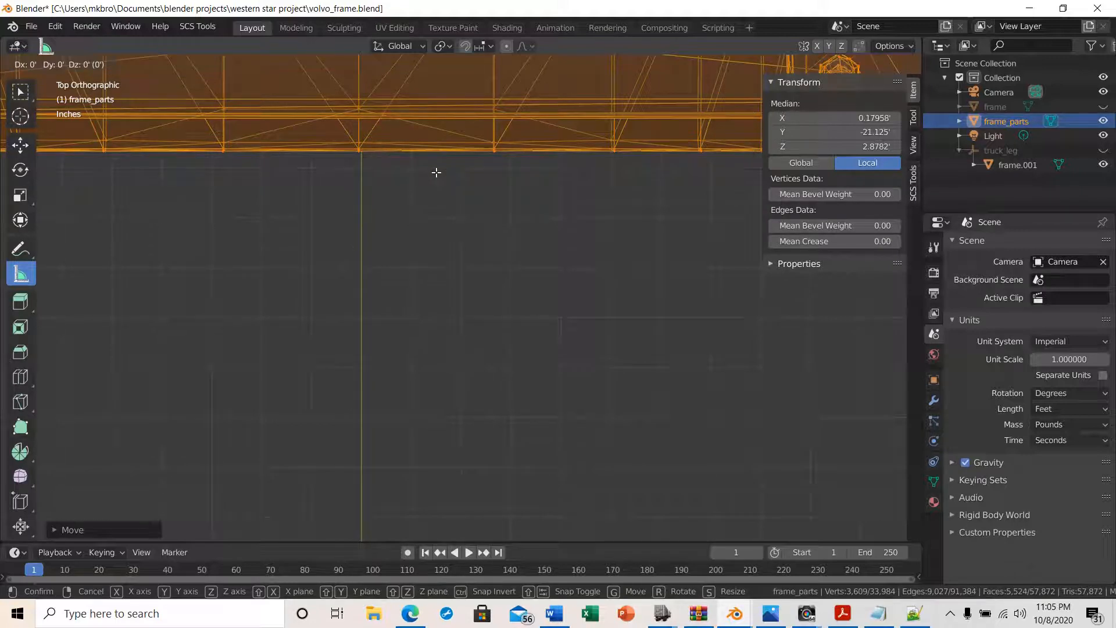
key("y")
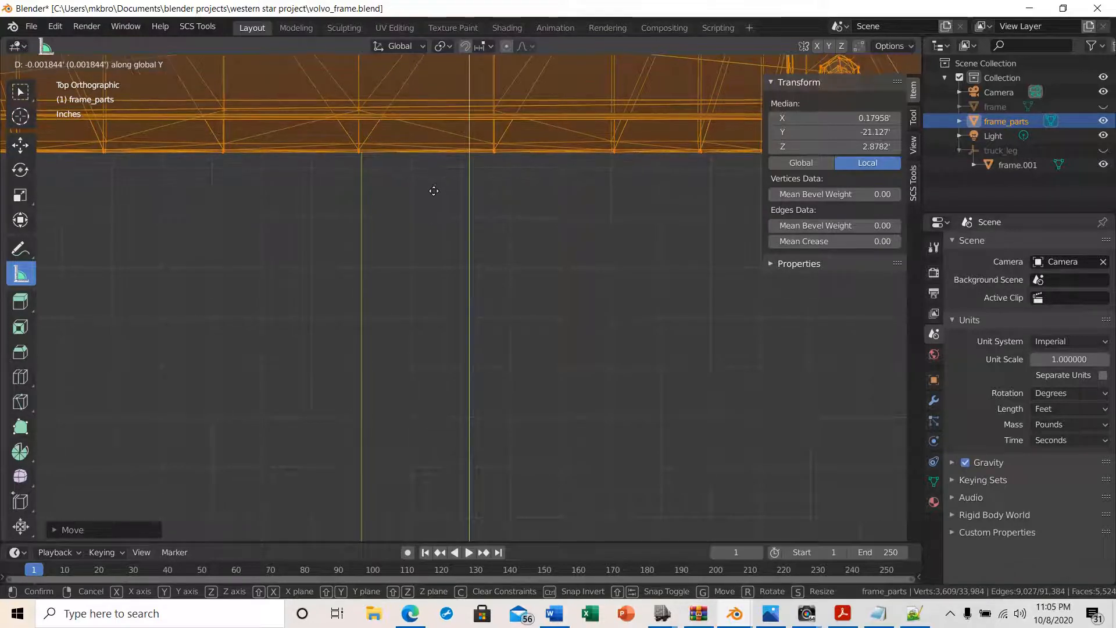
left_click(430, 205)
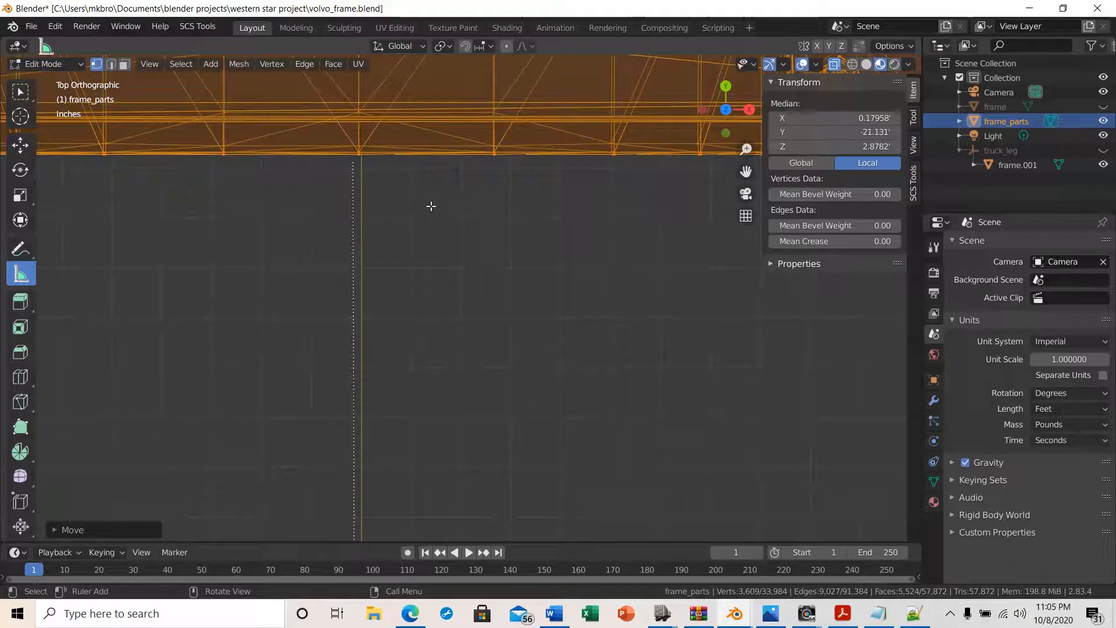
- Clear the selection and examine the spacing of the crossmembers and V-brace at the frame's end from several angles
key("alt+a")
scroll(443, 249, "down", 5)
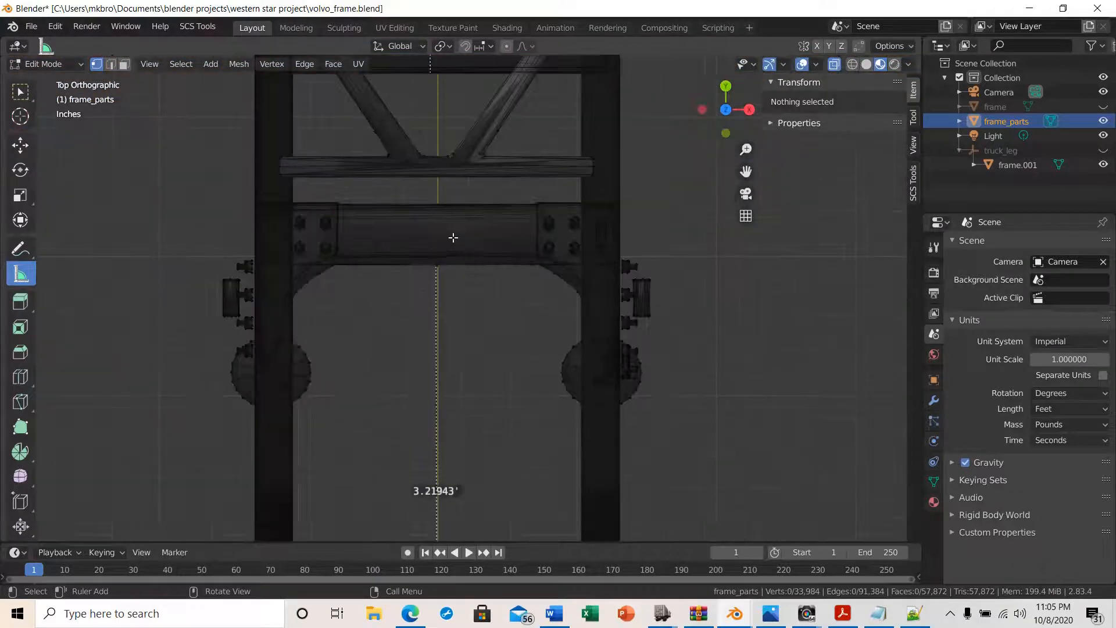
middle_click_drag(465, 305, 312, 274)
middle_click_drag(645, 279, 757, 318)
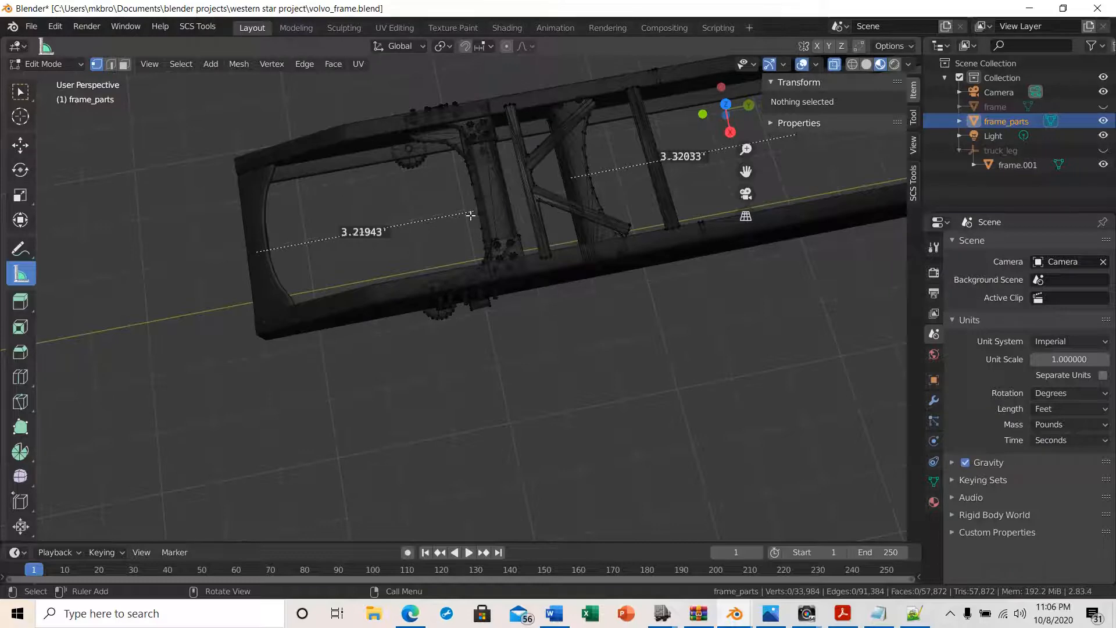
middle_click_drag(643, 326, 756, 340)
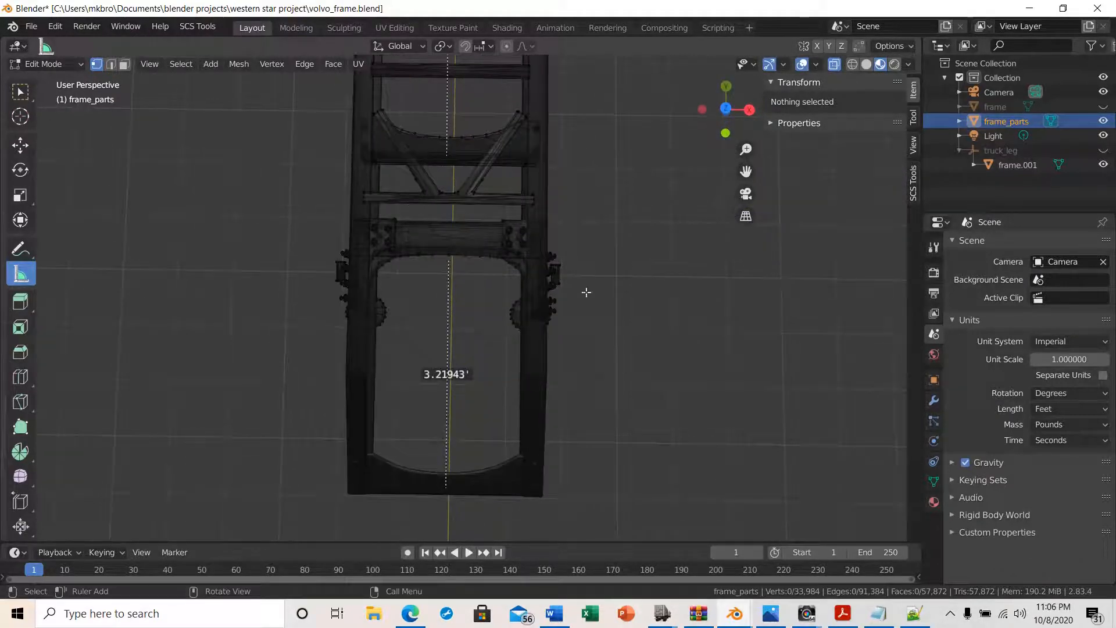
- Undo the deselection and all the Y moves of the crossmember group
left_click(61, 27)
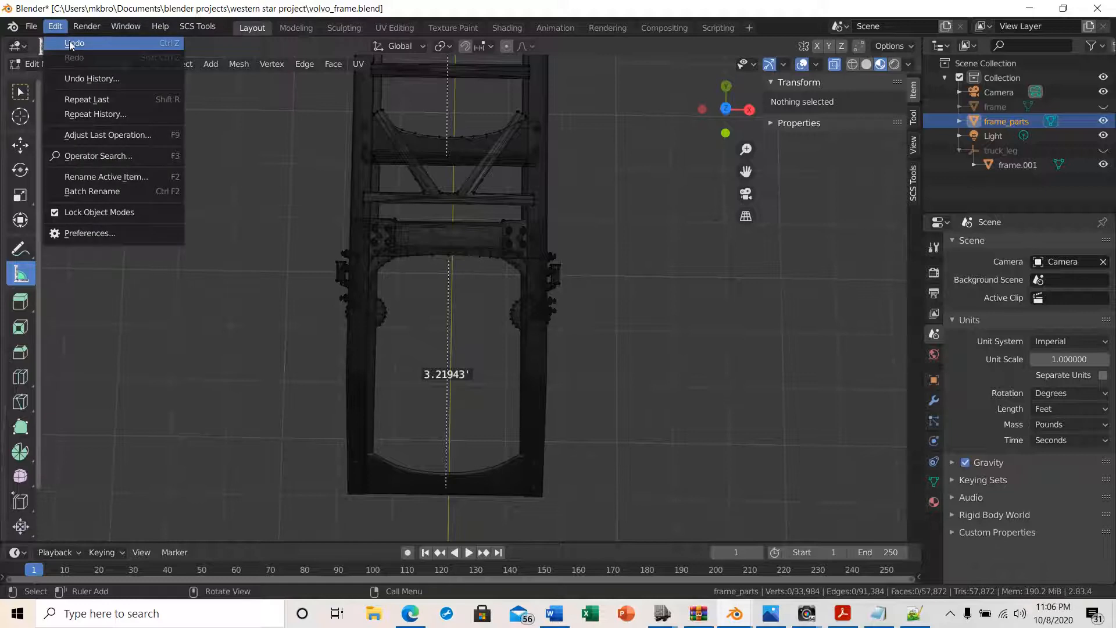
left_click(69, 42)
left_click(58, 27)
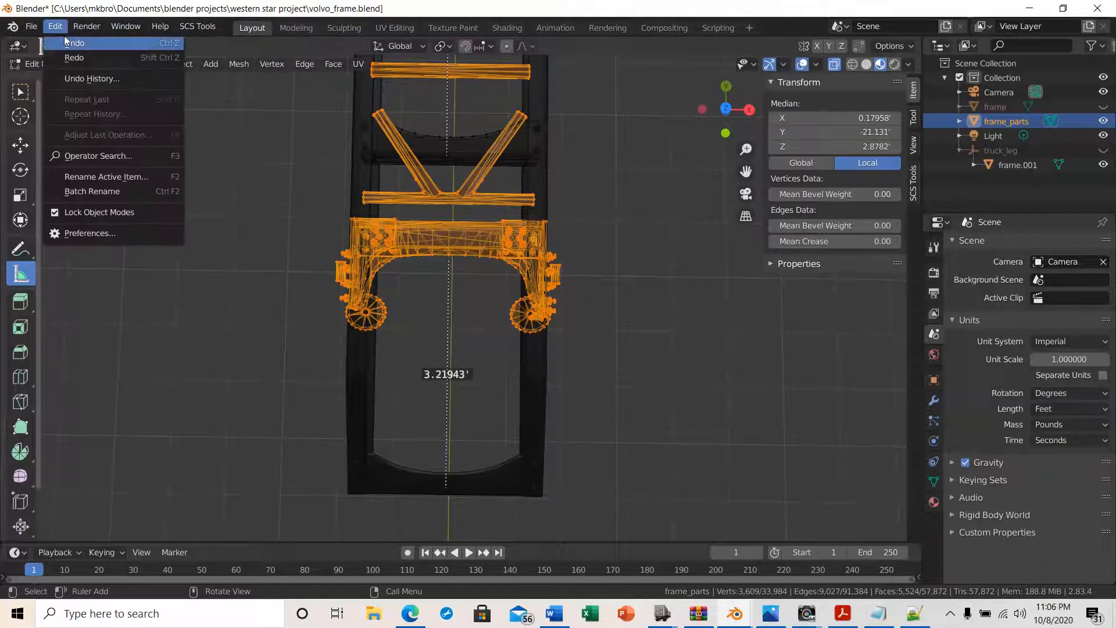
left_click(68, 43)
left_click(58, 26)
left_click(66, 43)
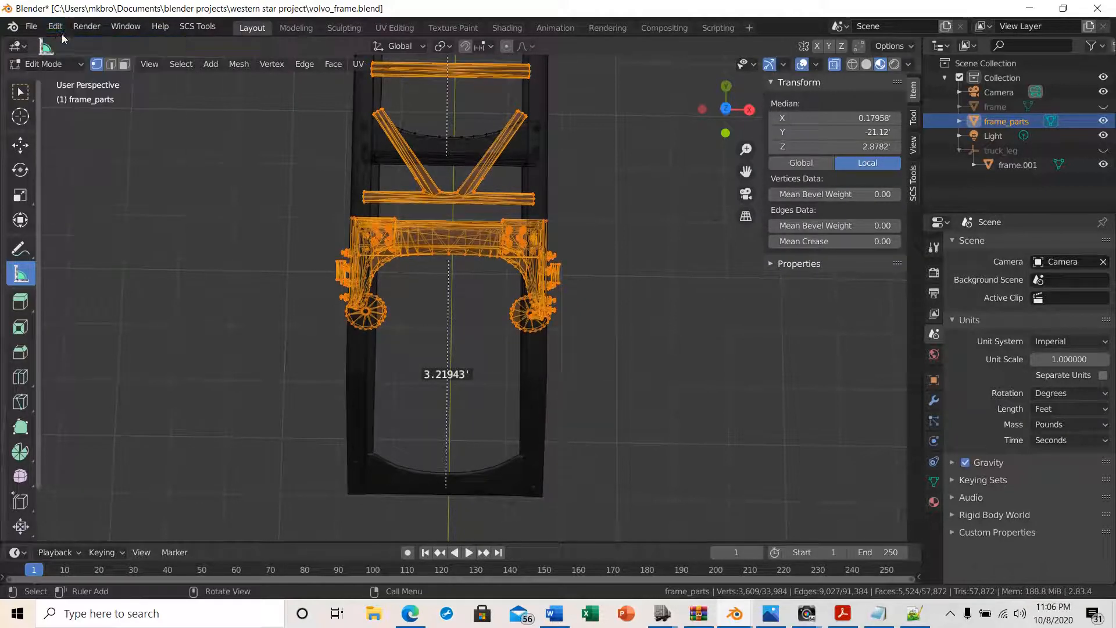
left_click(55, 27)
left_click(62, 43)
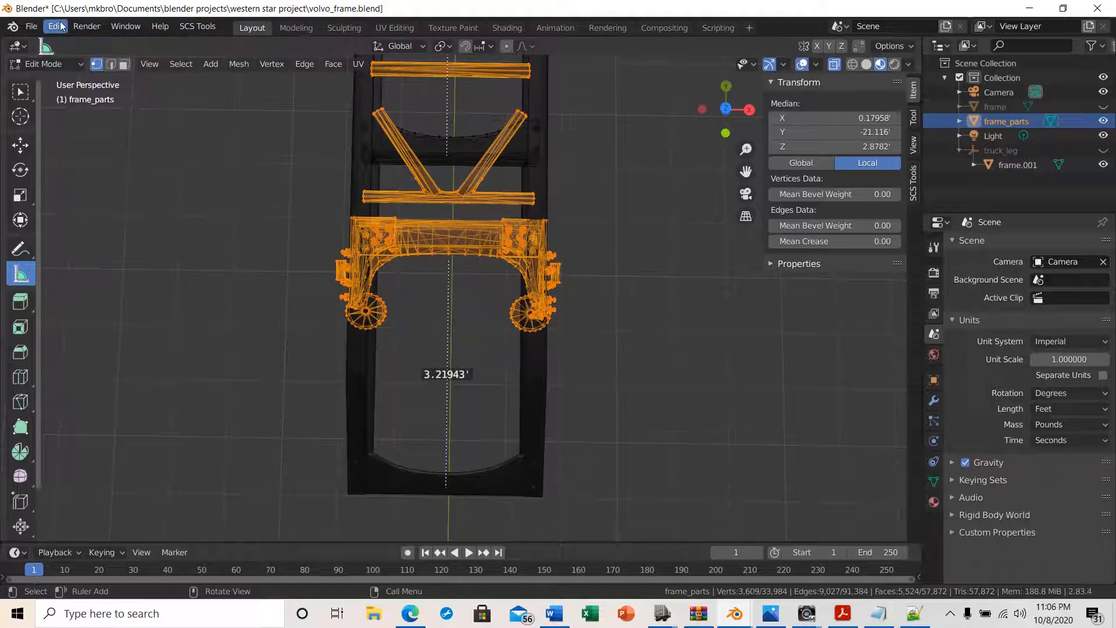
left_click(55, 27)
left_click(68, 43)
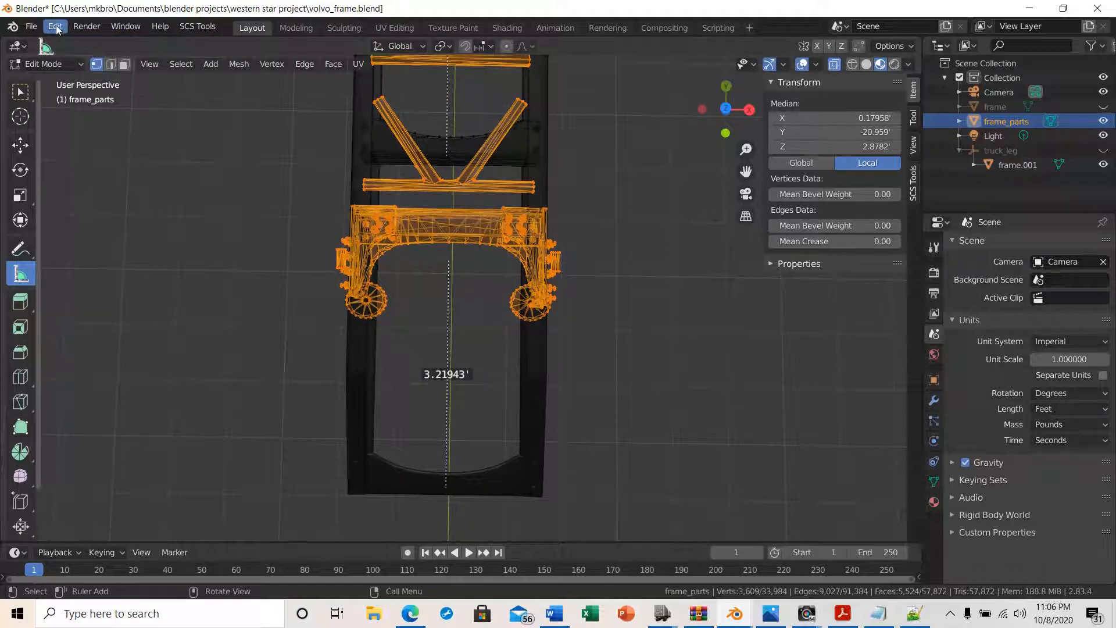
left_click(55, 26)
left_click(64, 42)
left_click(55, 27)
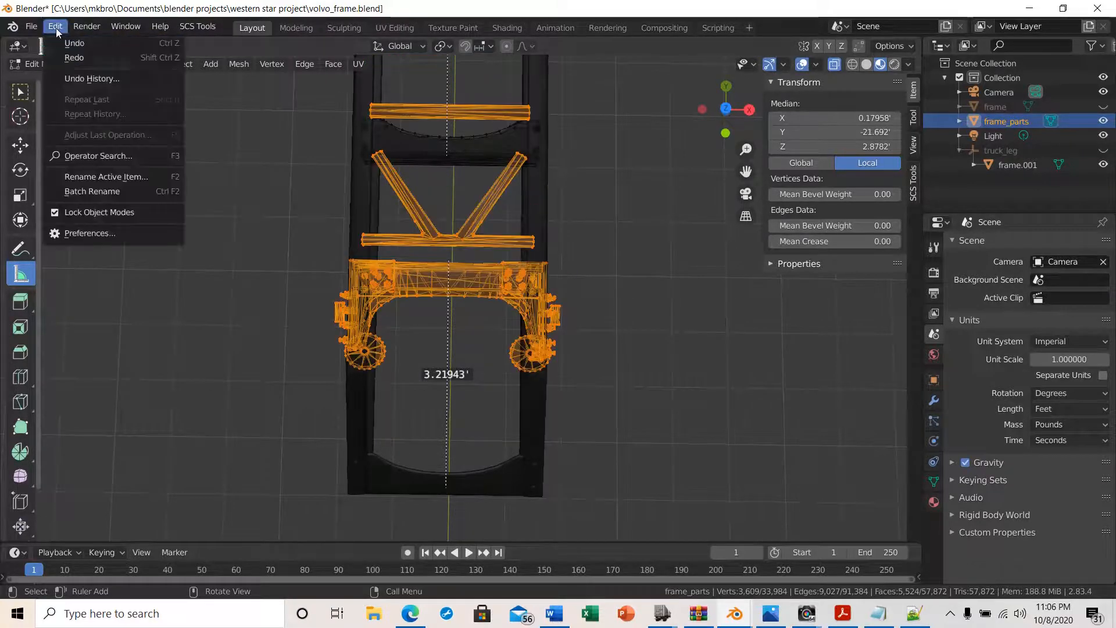
left_click(68, 43)
- In top view, draw a ruler about 1.8 ft long beside the frame rail, then delete it
middle_click_drag(486, 234, 561, 275)
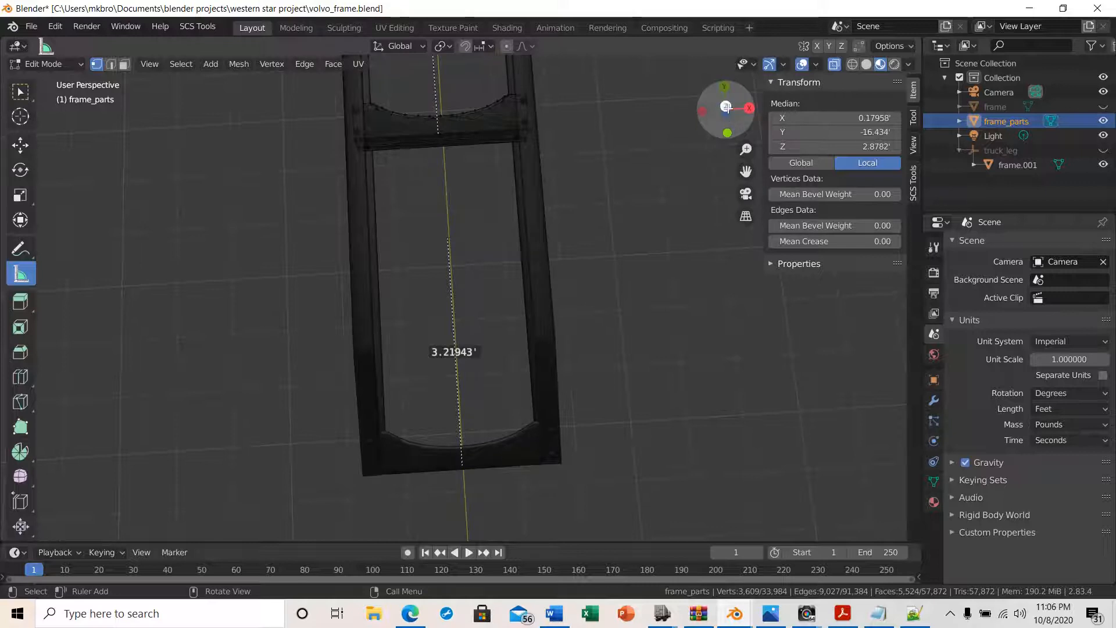
left_click(726, 107)
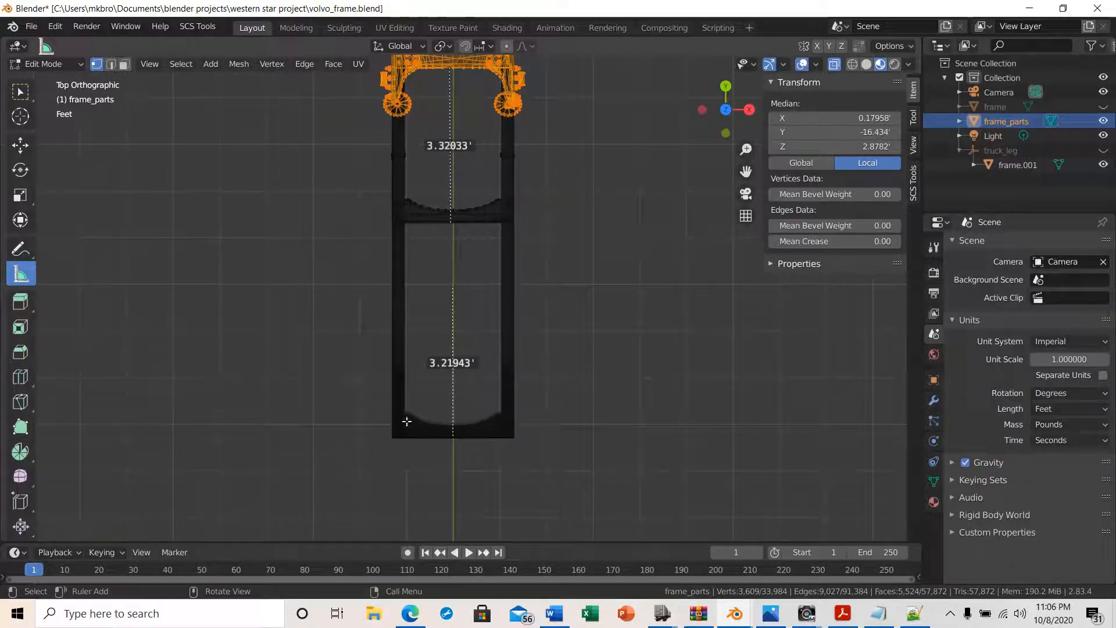
left_click_drag(361, 168, 367, 251)
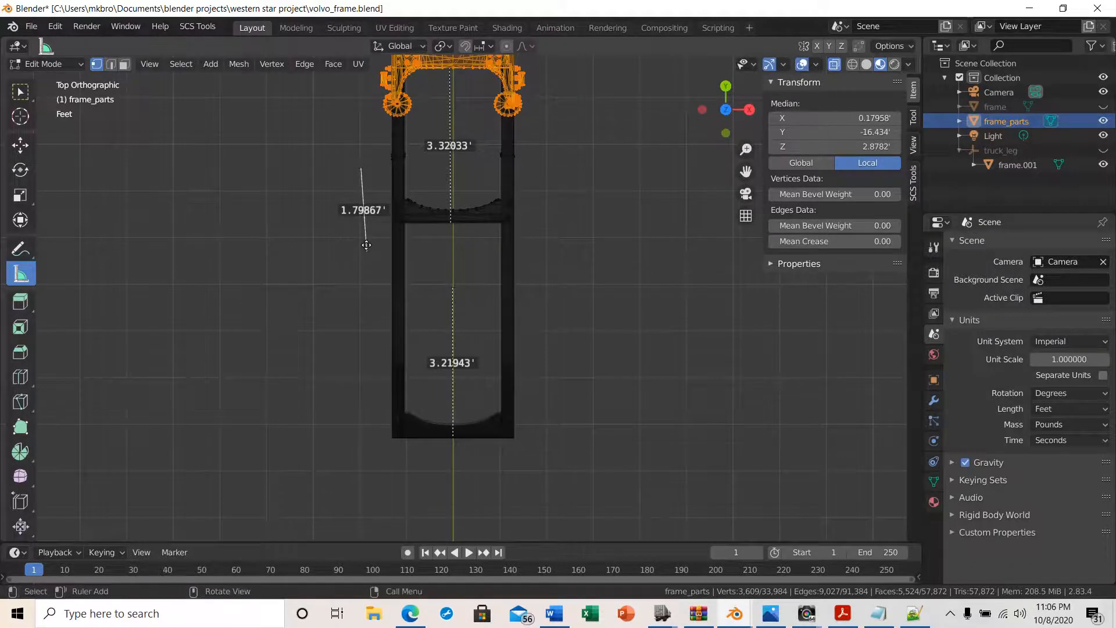
key("Delete")
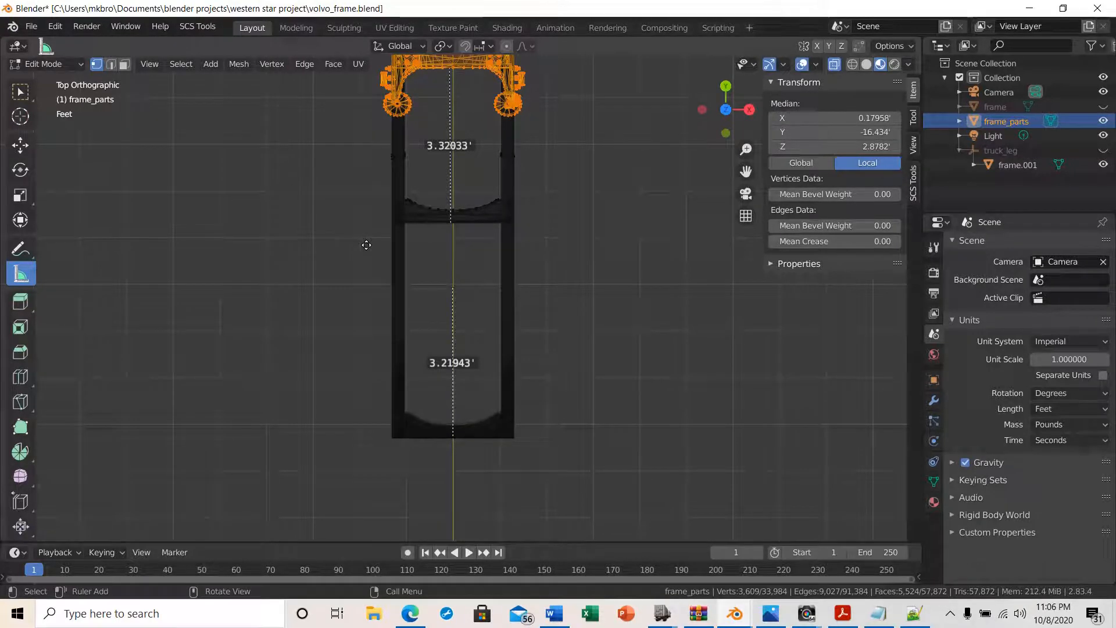
- Box-select the curved crossmember between the round-ended crossmember assembly and the frame's end, and delete its vertices
left_click(21, 92)
left_click_drag(366, 174, 584, 260)
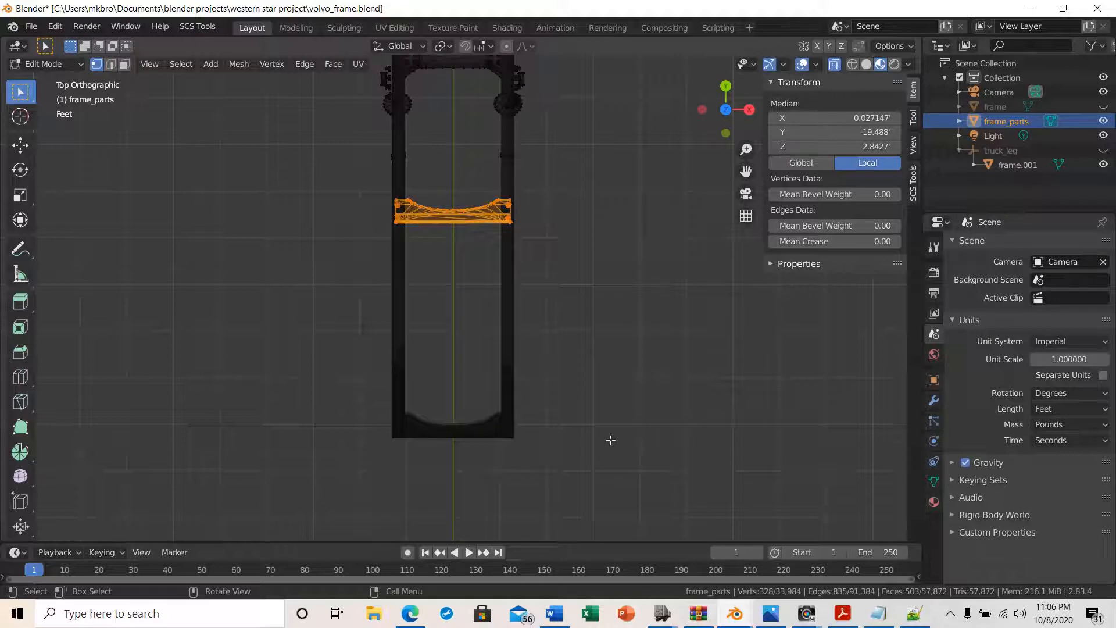
key("x")
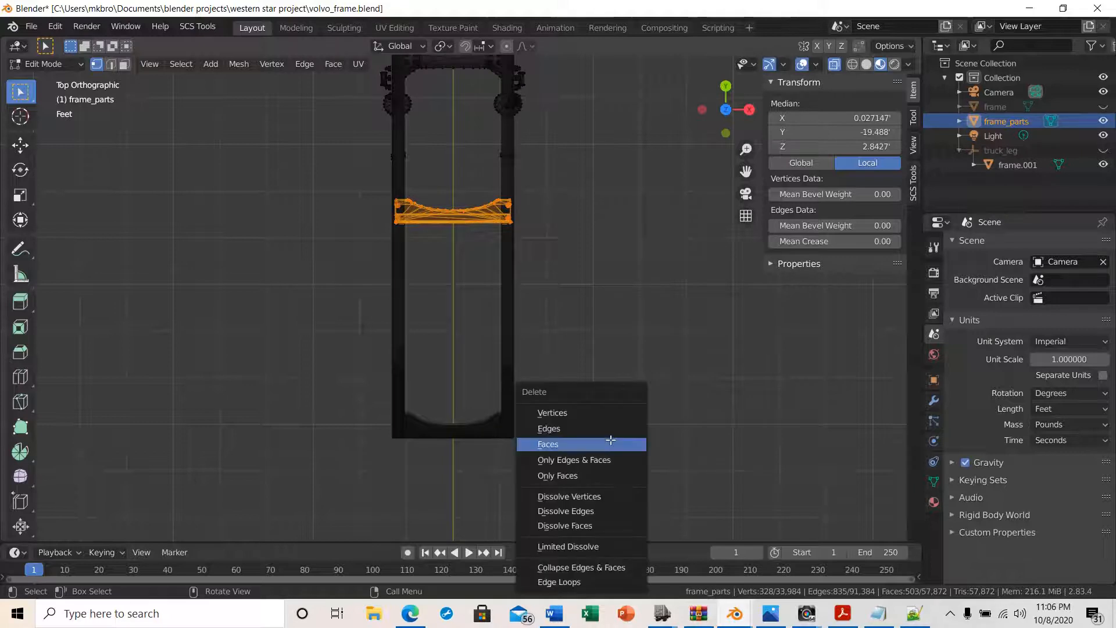
left_click(561, 413)
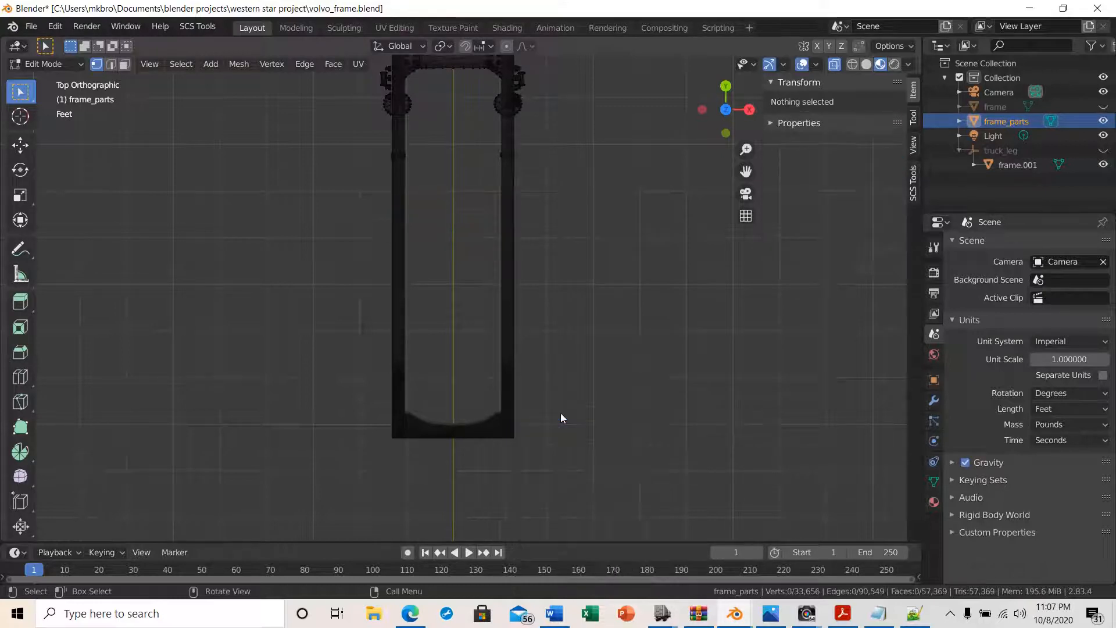
- Select the V-brace and crossmember group with its small rail brackets and move it along Y to a median of about -20.993 ft
scroll(367, 193, "down", 3)
scroll(366, 194, "up", 6)
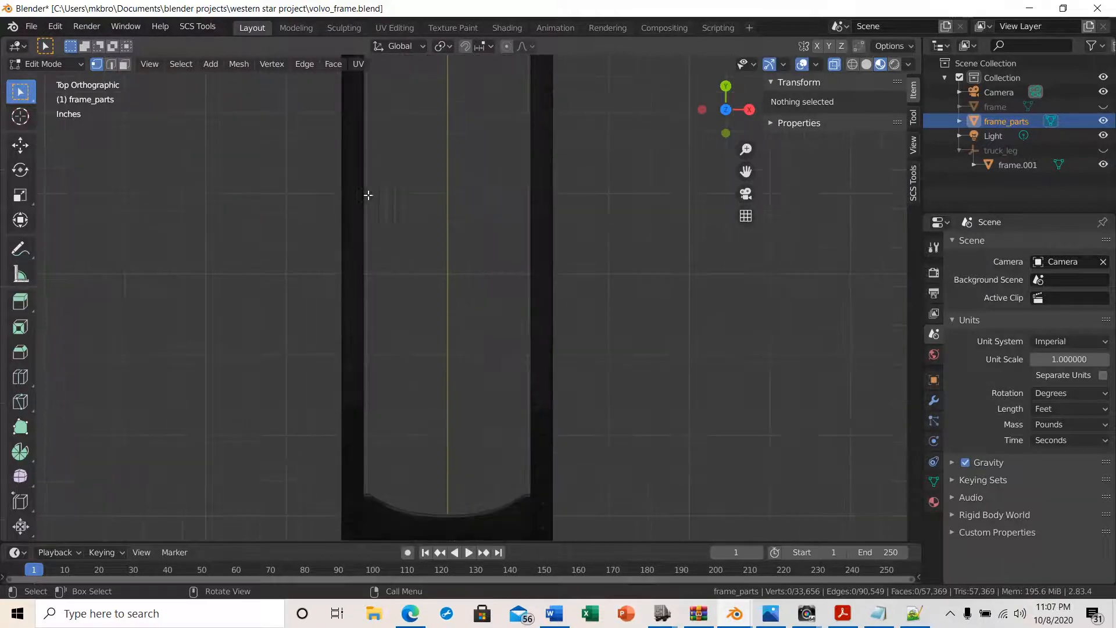
scroll(402, 234, "down", 2)
scroll(401, 233, "down", 4)
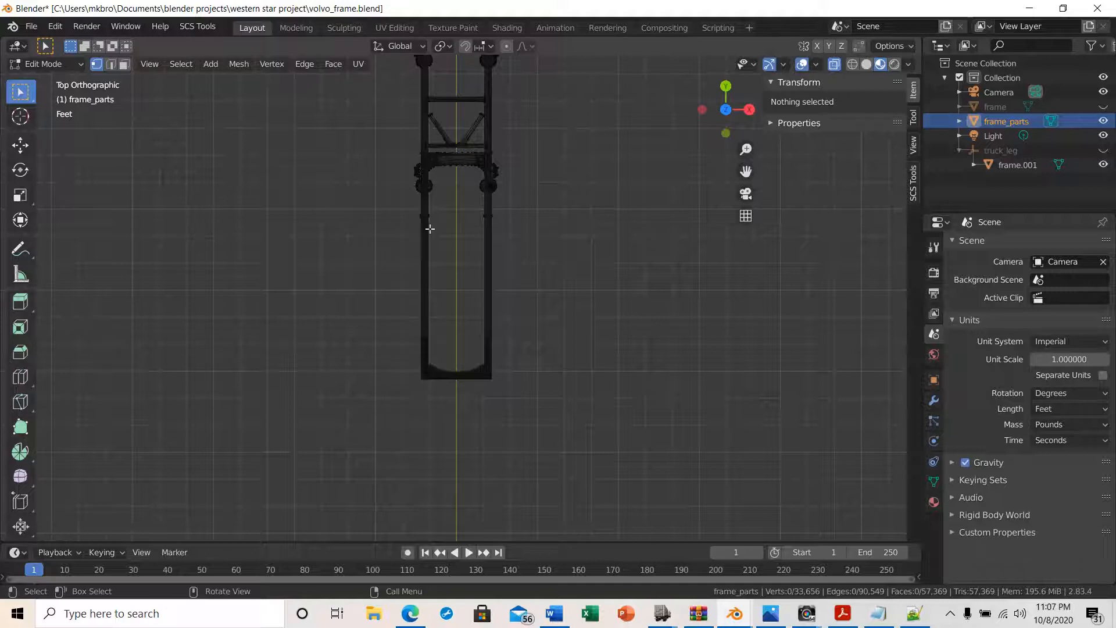
left_click_drag(391, 104, 536, 239)
scroll(556, 375, "up", 4)
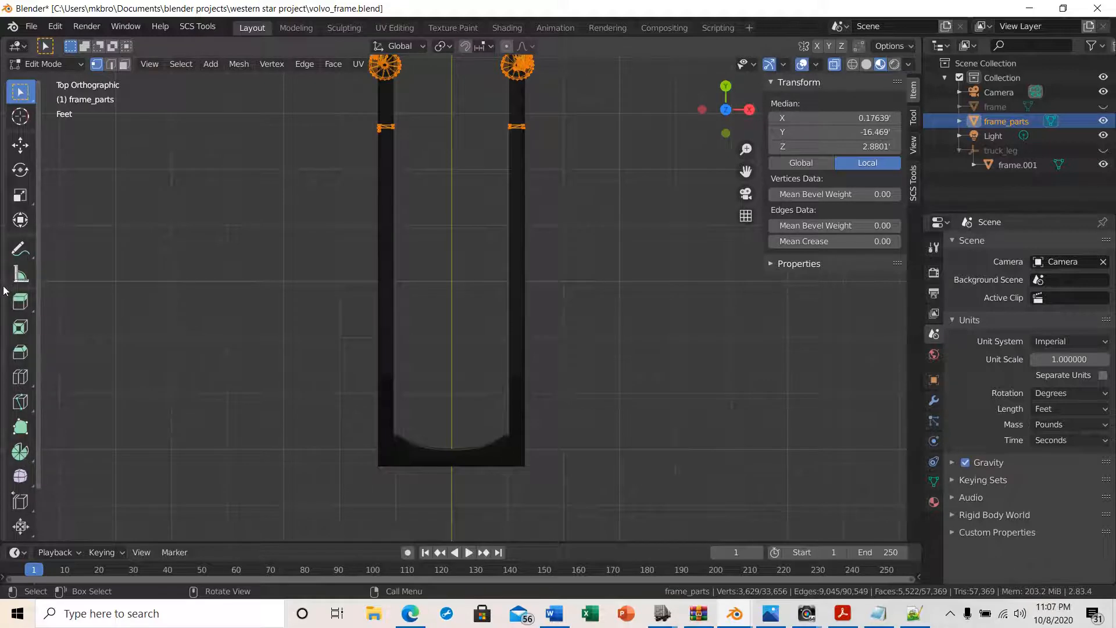
left_click(19, 278)
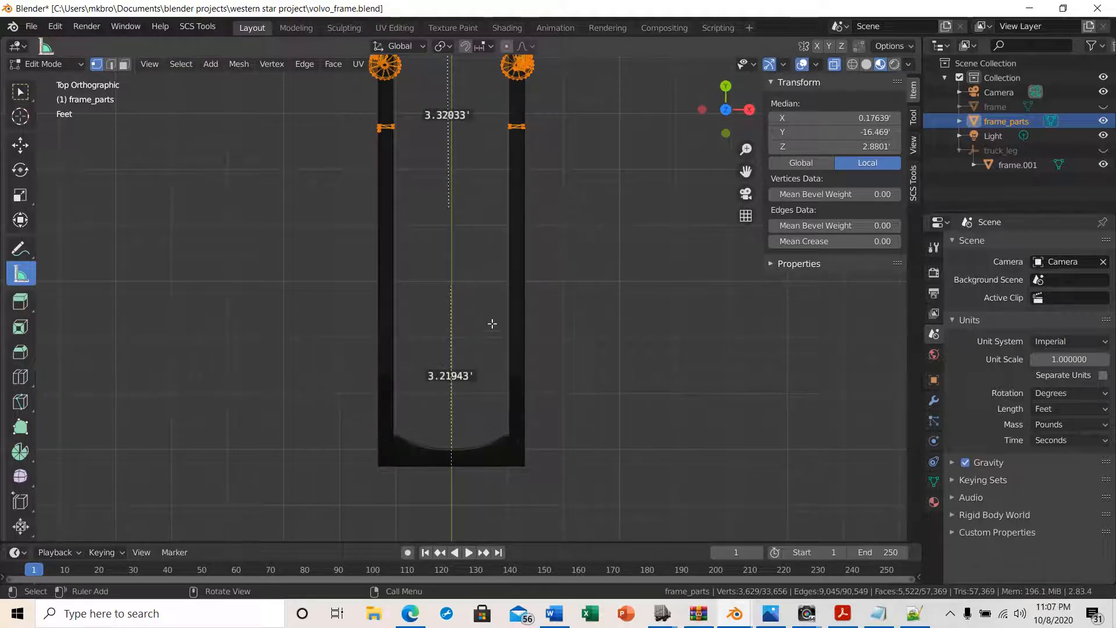
scroll(481, 336, "up", 5)
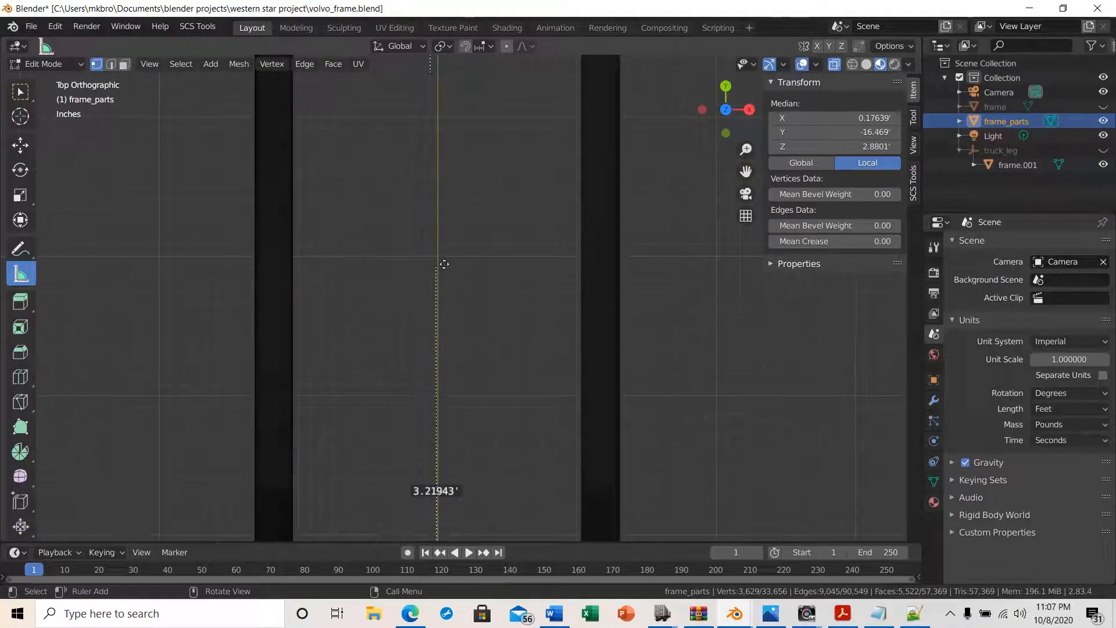
scroll(448, 267, "down", 5)
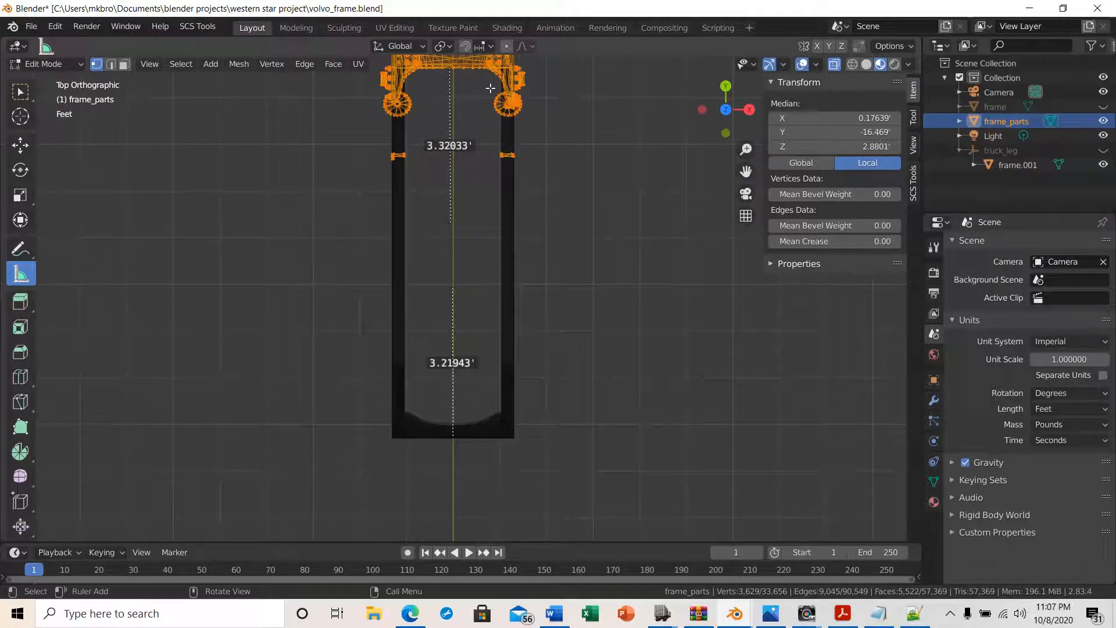
key("g")
key("y")
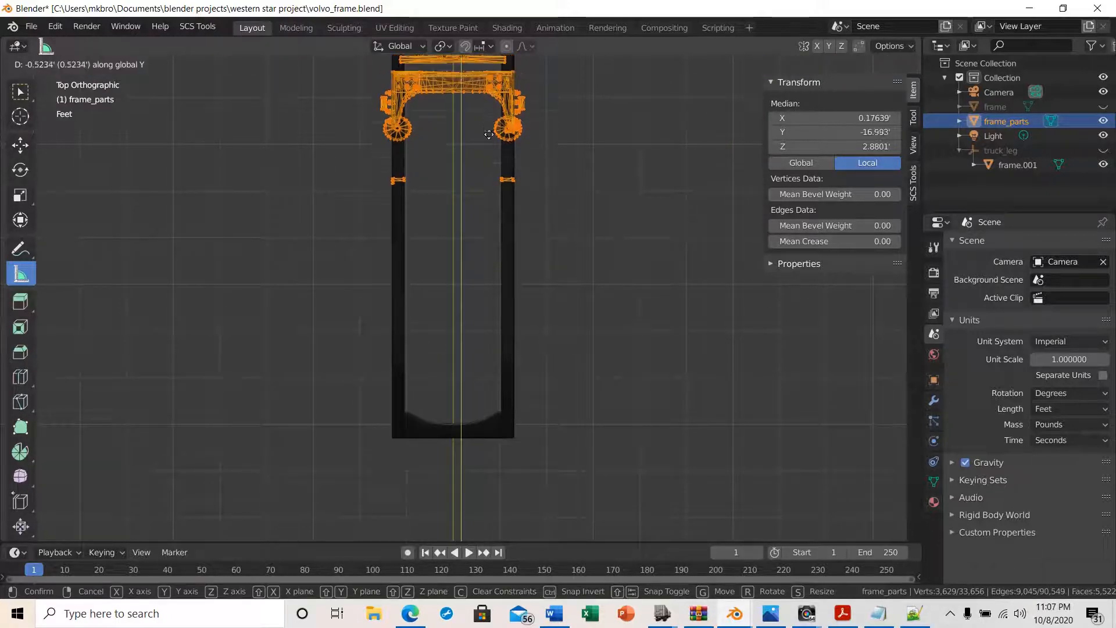
left_click(495, 300)
- Move the selected crossmember group closer to the ruler end along Y, to a median Y of about -21.162 ft
scroll(469, 320, "up", 8)
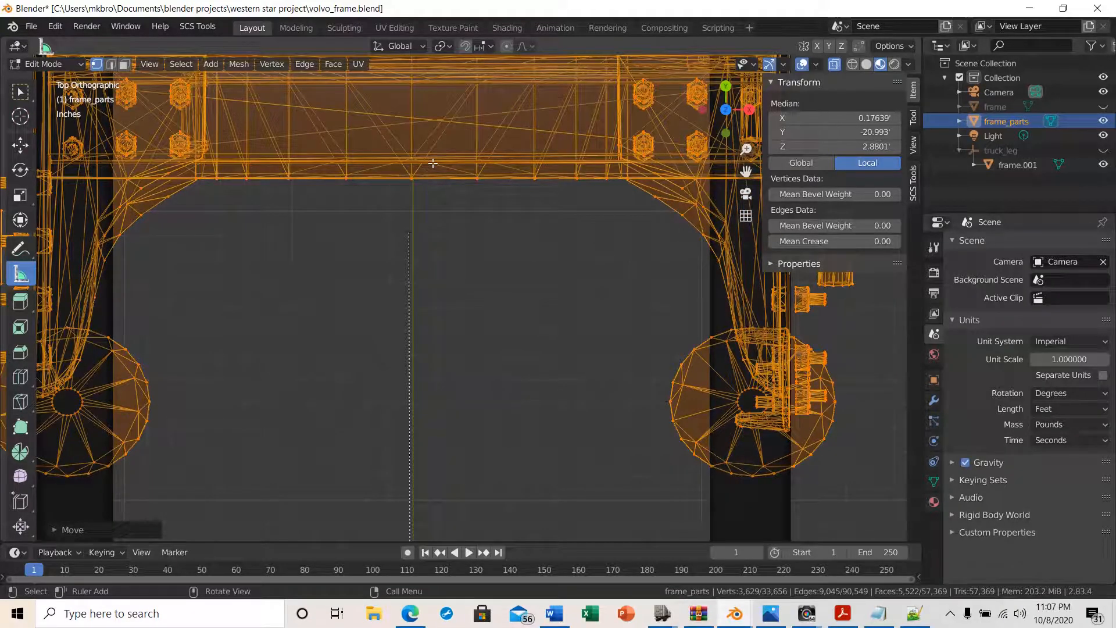
key("g")
key("y")
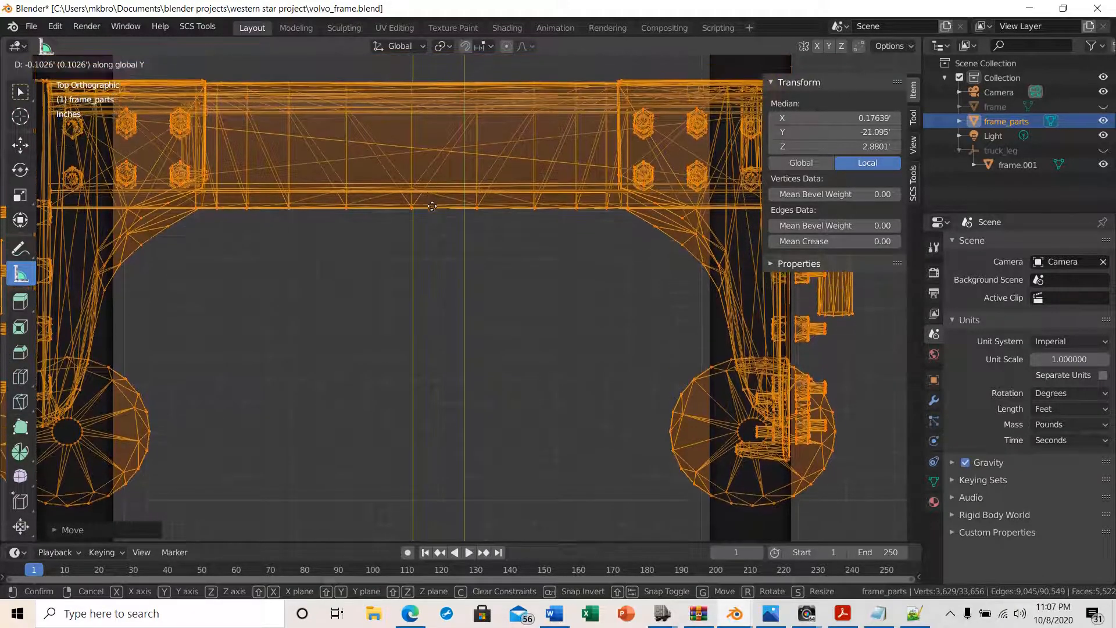
left_click(430, 211)
- Nudge the group along Y in close-up towards the ruler end, reaching a median Y of about -21.171 ft
scroll(326, 250, "up", 4)
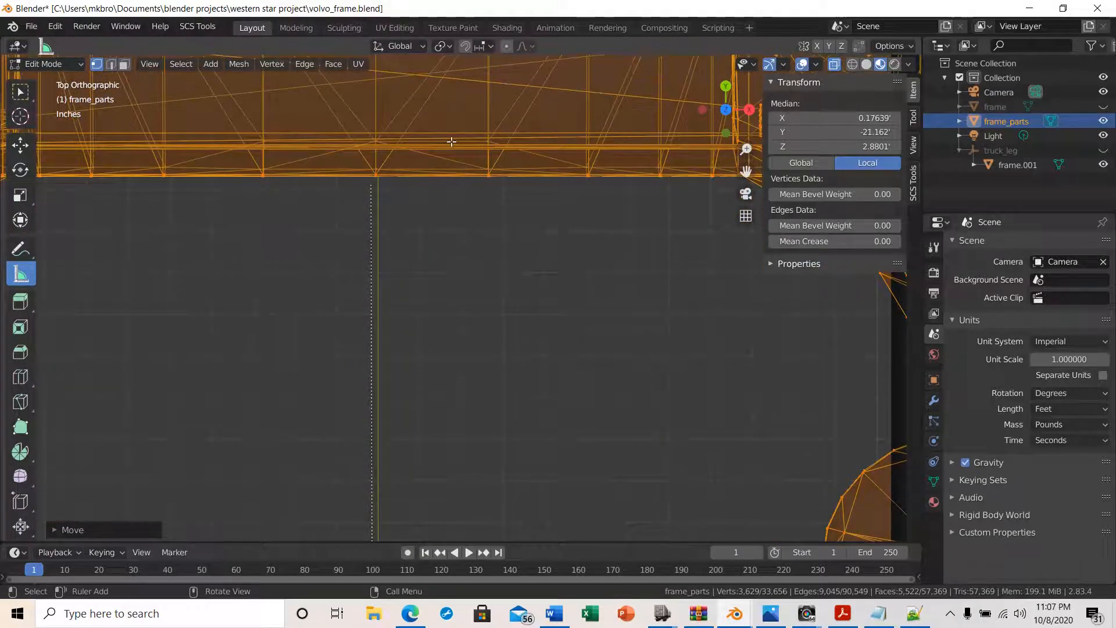
scroll(336, 200, "up", 3)
key("g")
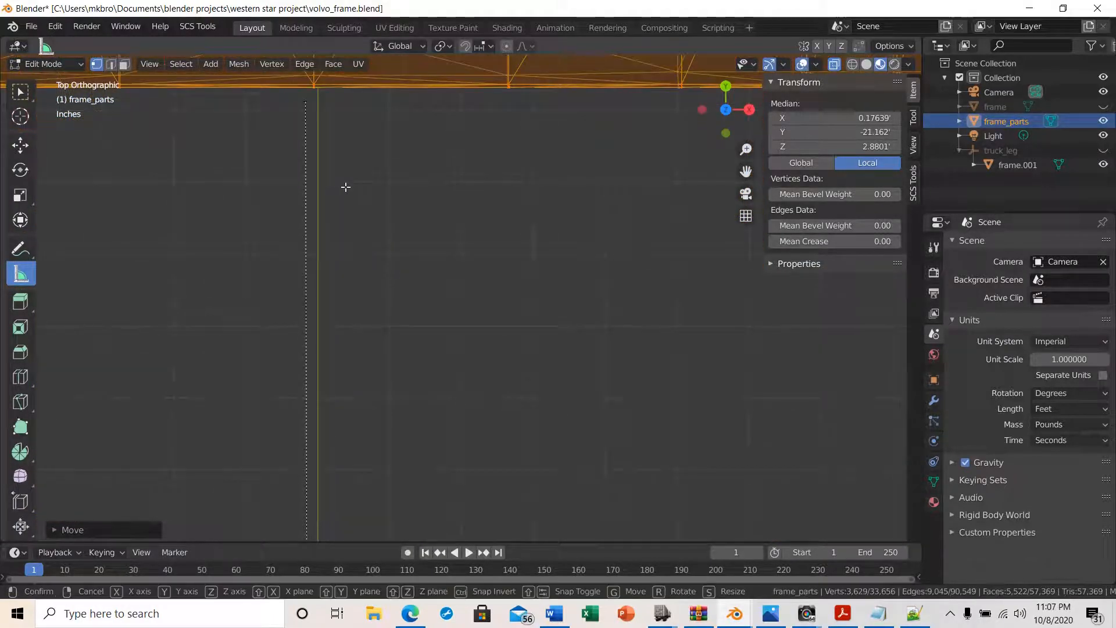
key("y")
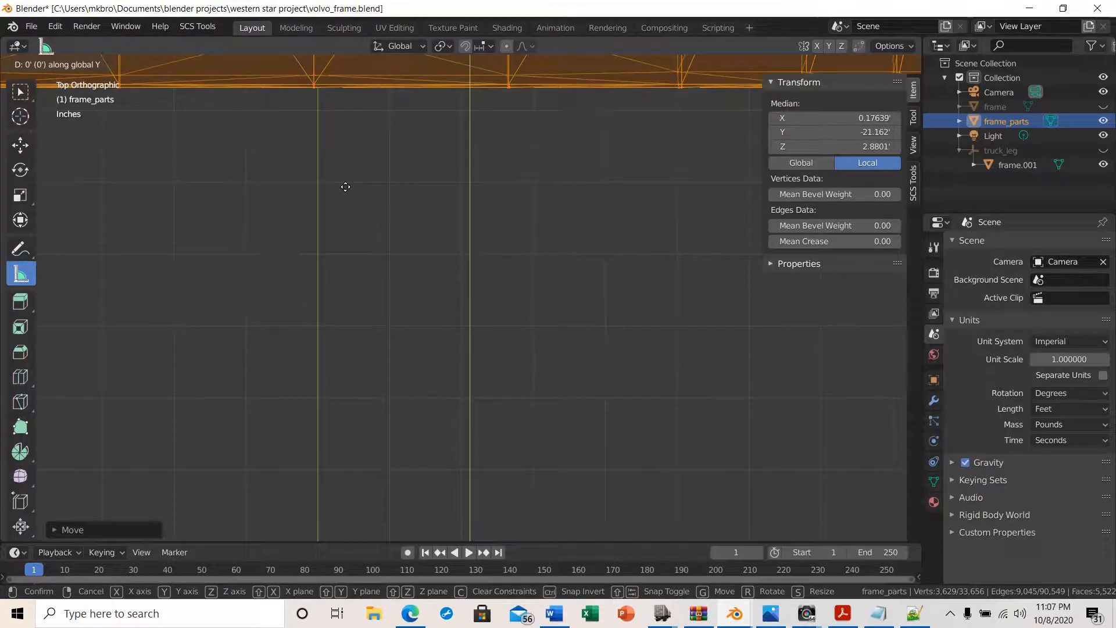
left_click(339, 230)
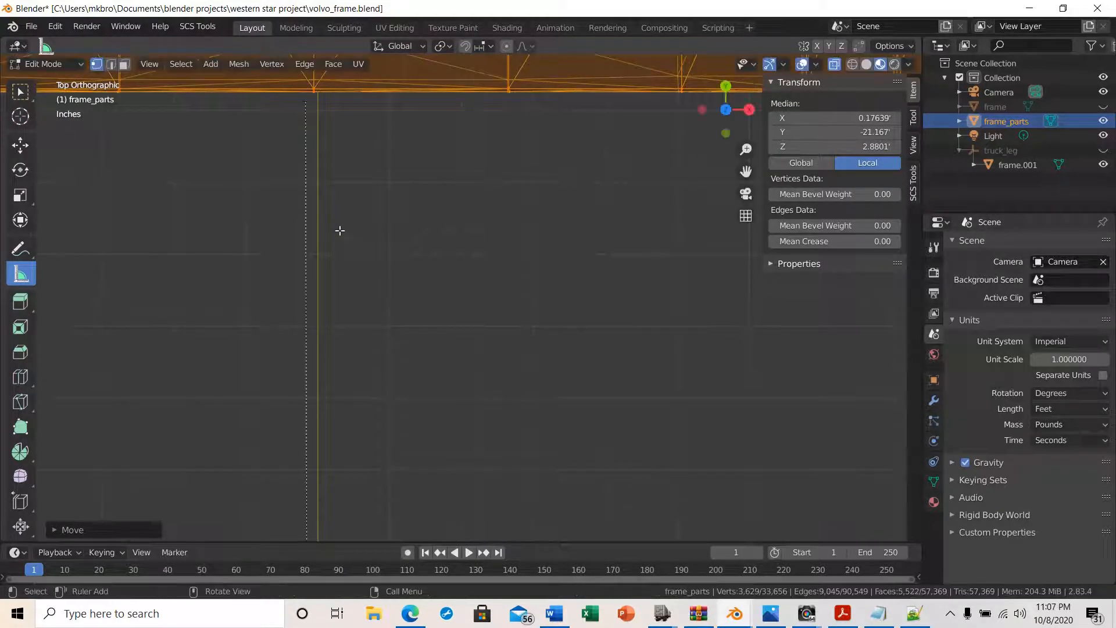
key("g")
key("y")
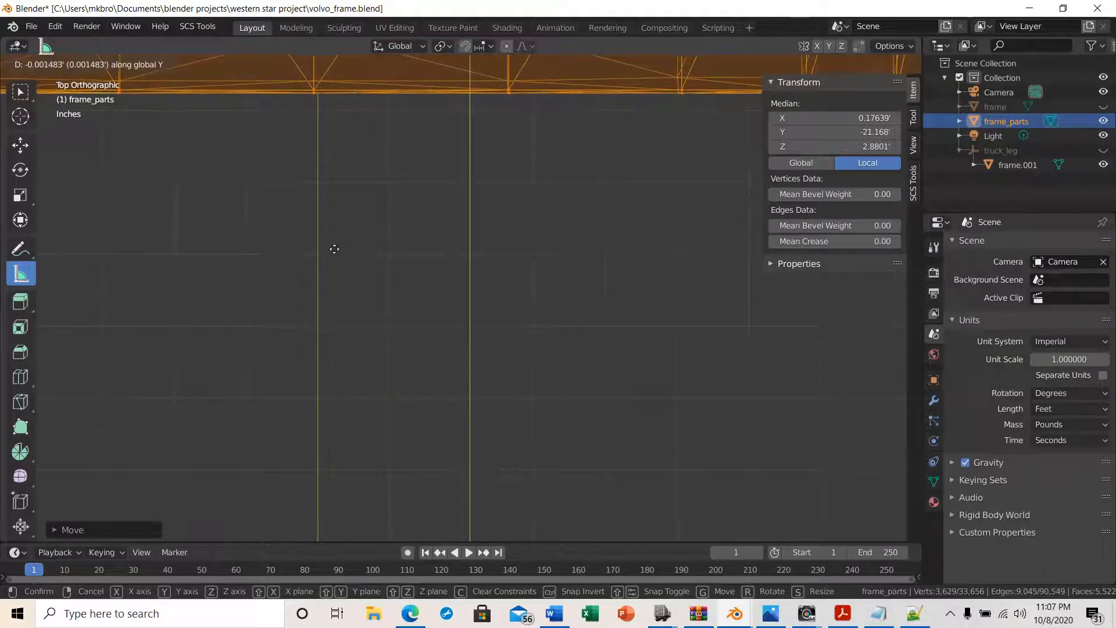
left_click(330, 270)
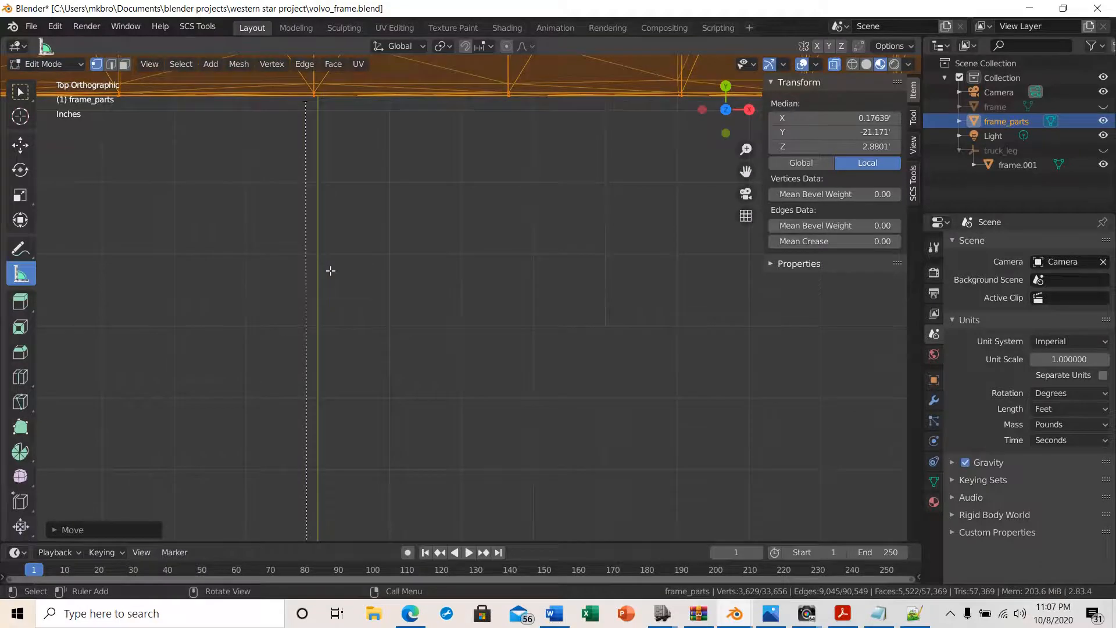
- Return to Object Mode, clear the selection and examine the moved crossmember group at the frame's end from several angles
scroll(329, 269, "down", 6)
scroll(527, 313, "up", 2)
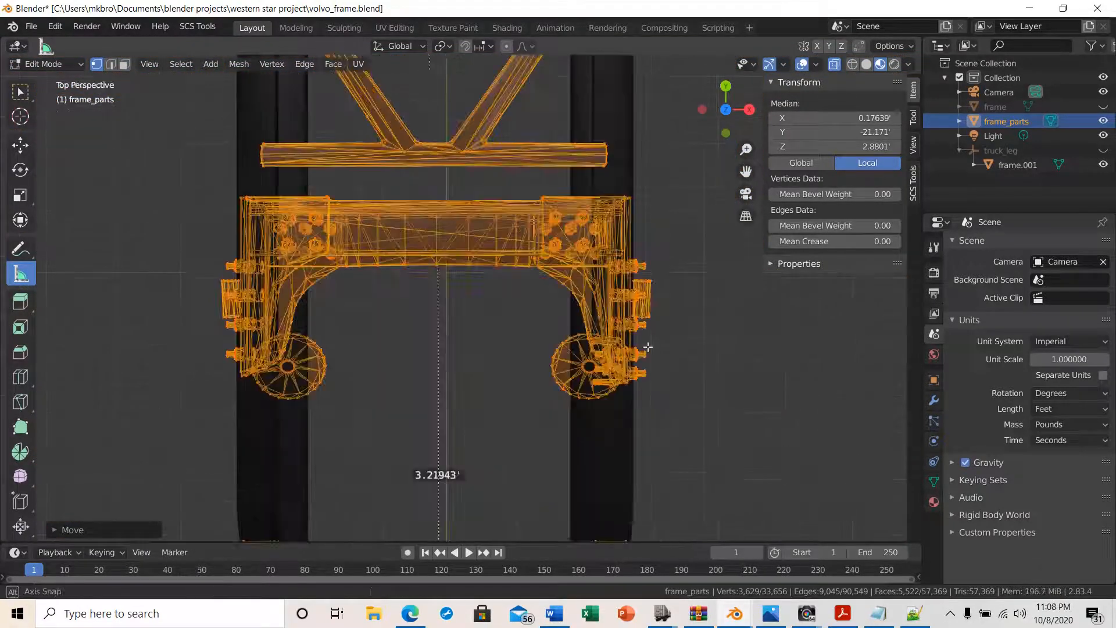
middle_click_drag(528, 312, 562, 320)
scroll(562, 320, "down", 4)
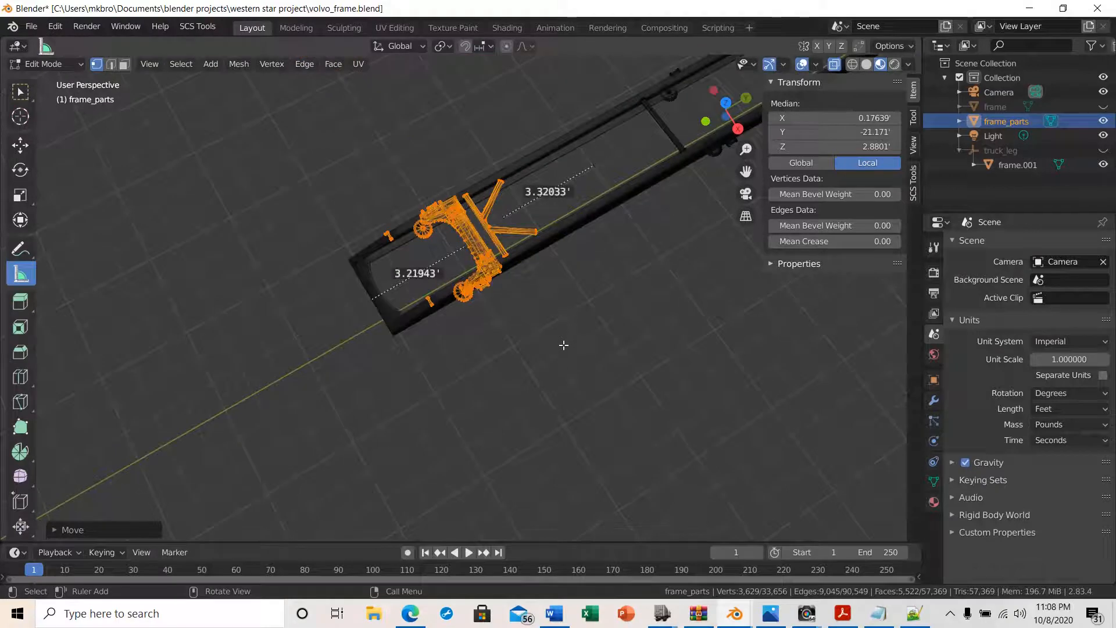
key("Tab")
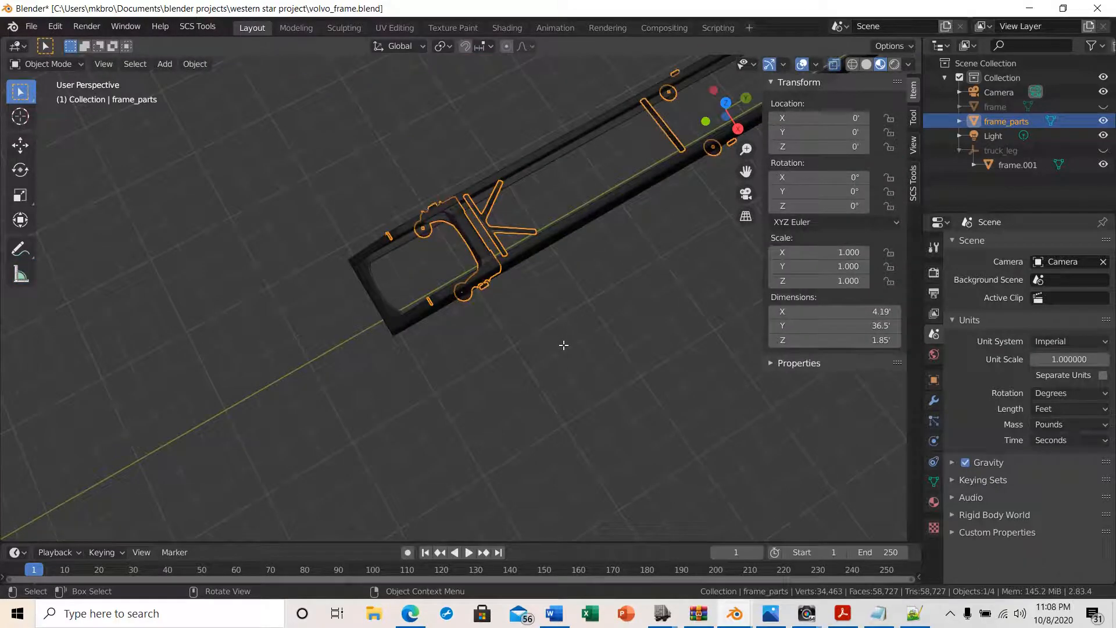
left_click(549, 378)
middle_click_drag(549, 379, 452, 378)
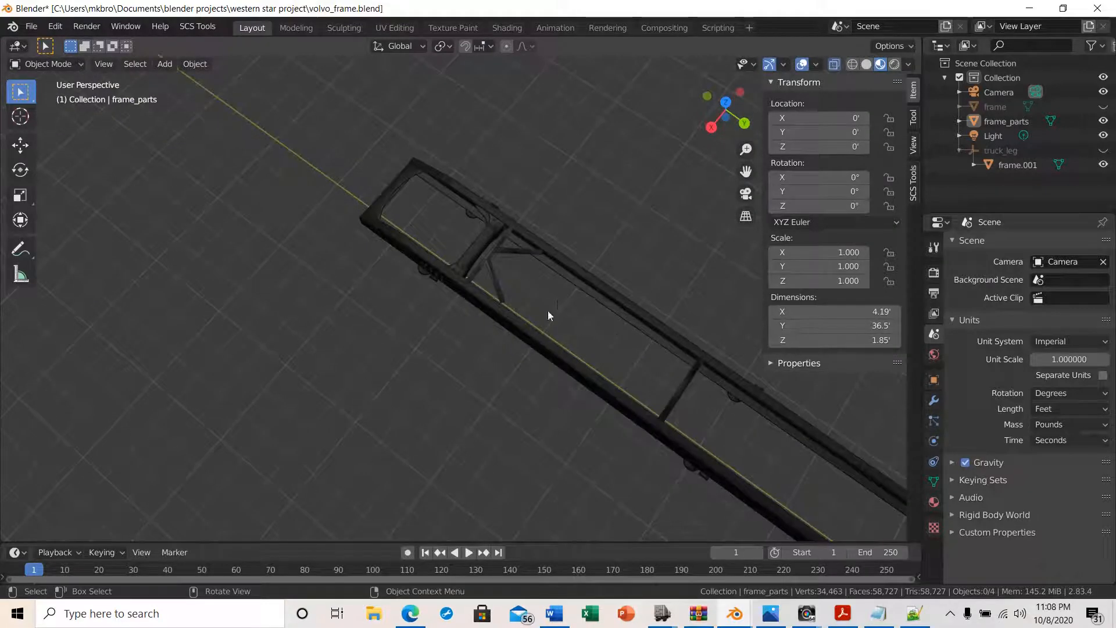
middle_click_drag(615, 331, 702, 308)
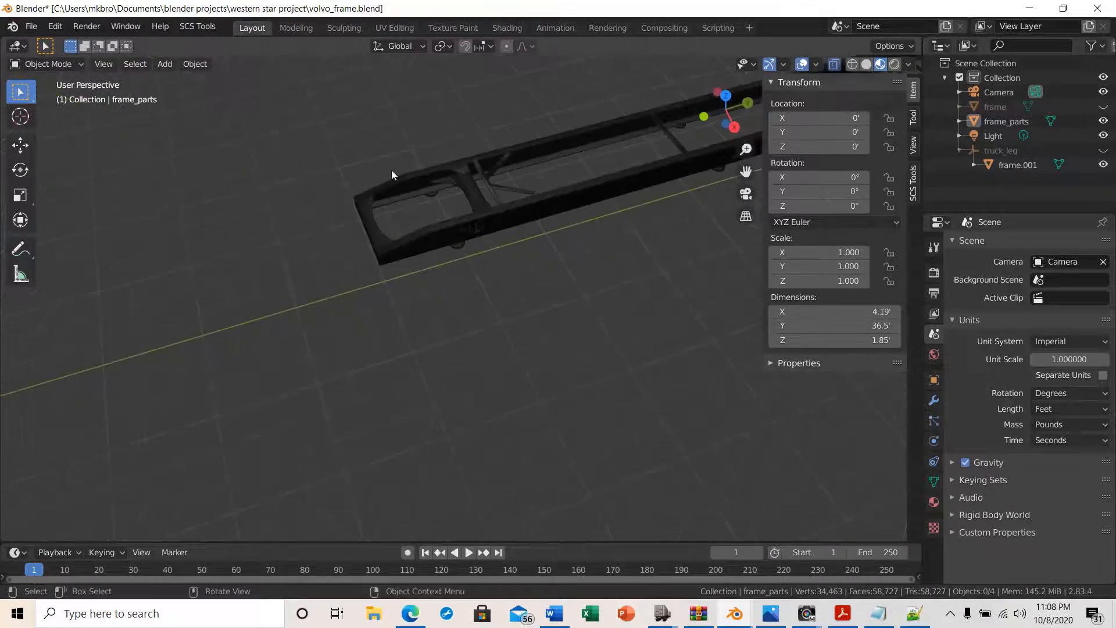
middle_click_drag(438, 202, 664, 268)
scroll(651, 226, "up", 4)
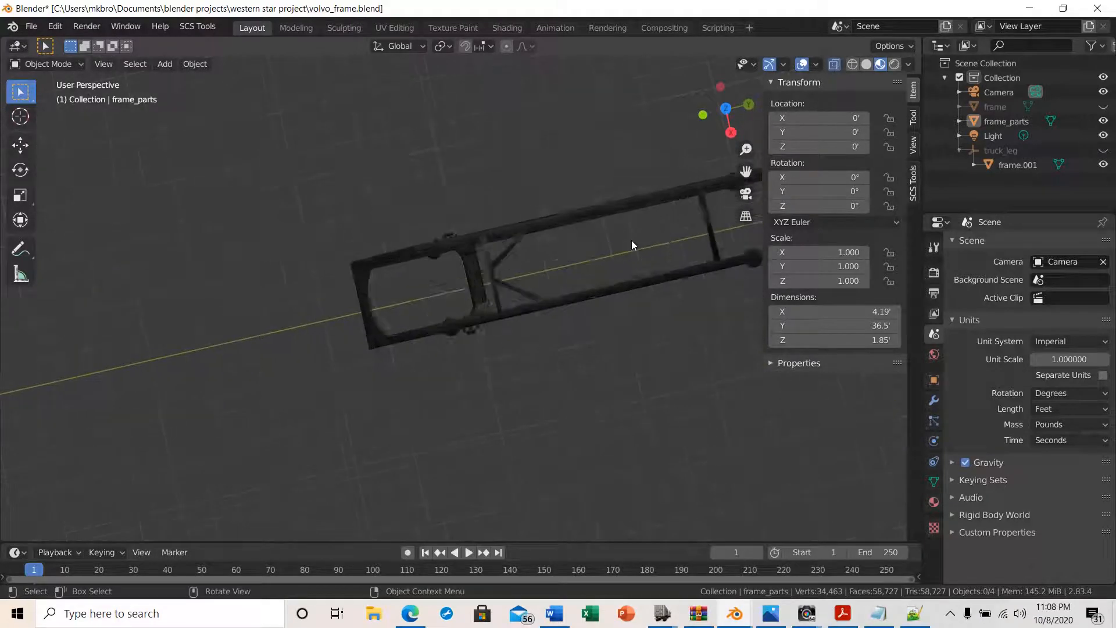
- In Edit Mode from the top view, select the straight mid-frame crossmember together with the adjacent round parts and side brackets
middle_click_drag(636, 250, 254, 264, "shift")
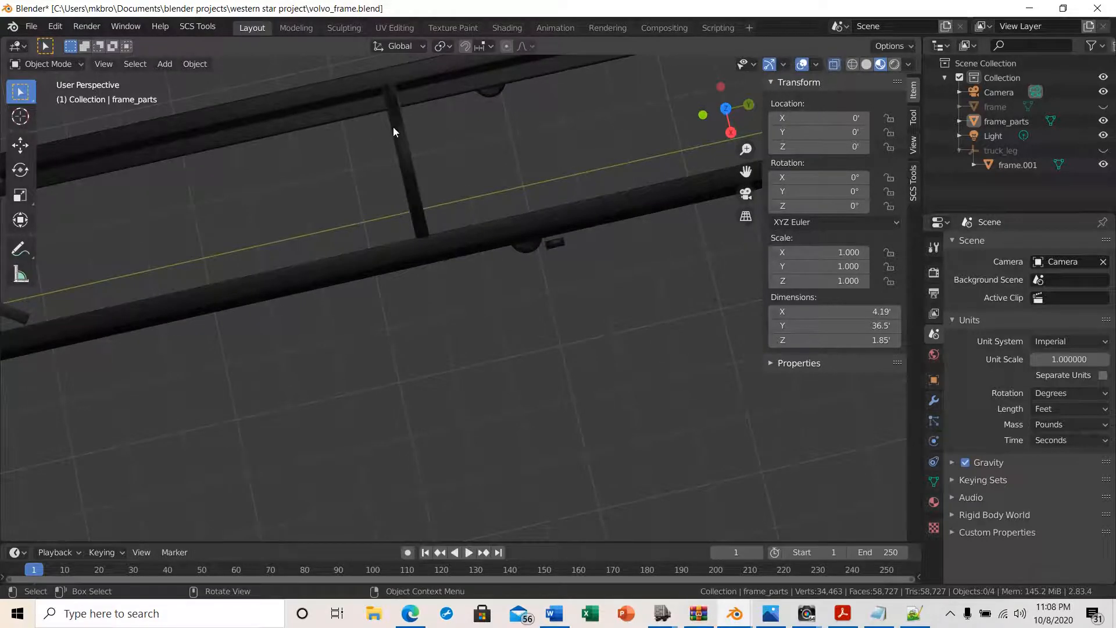
key("Tab")
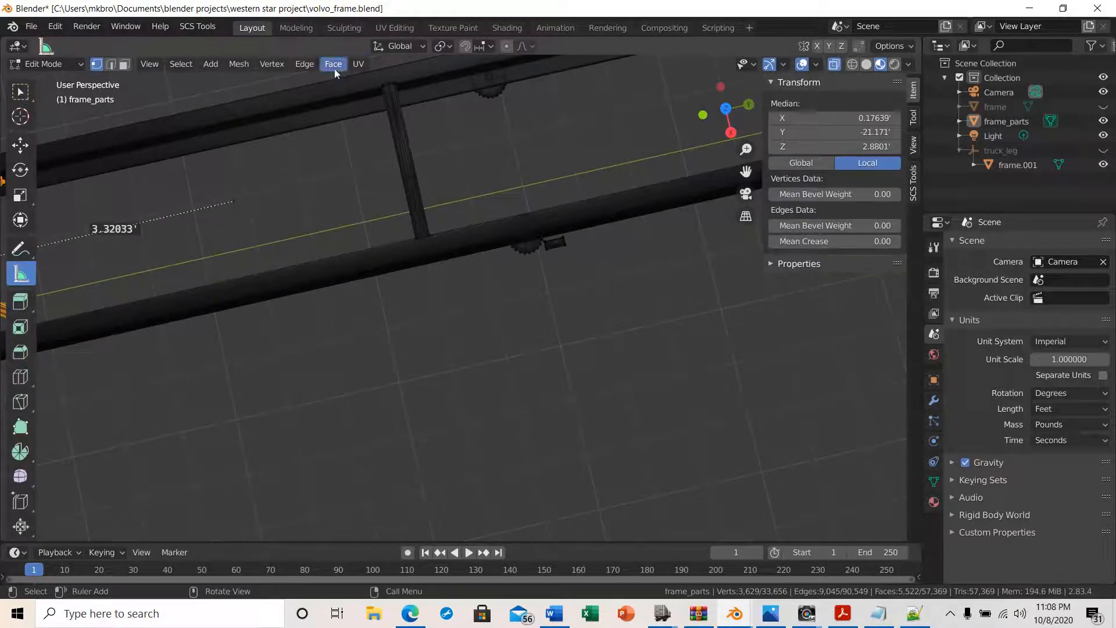
middle_click_drag(490, 252, 464, 289)
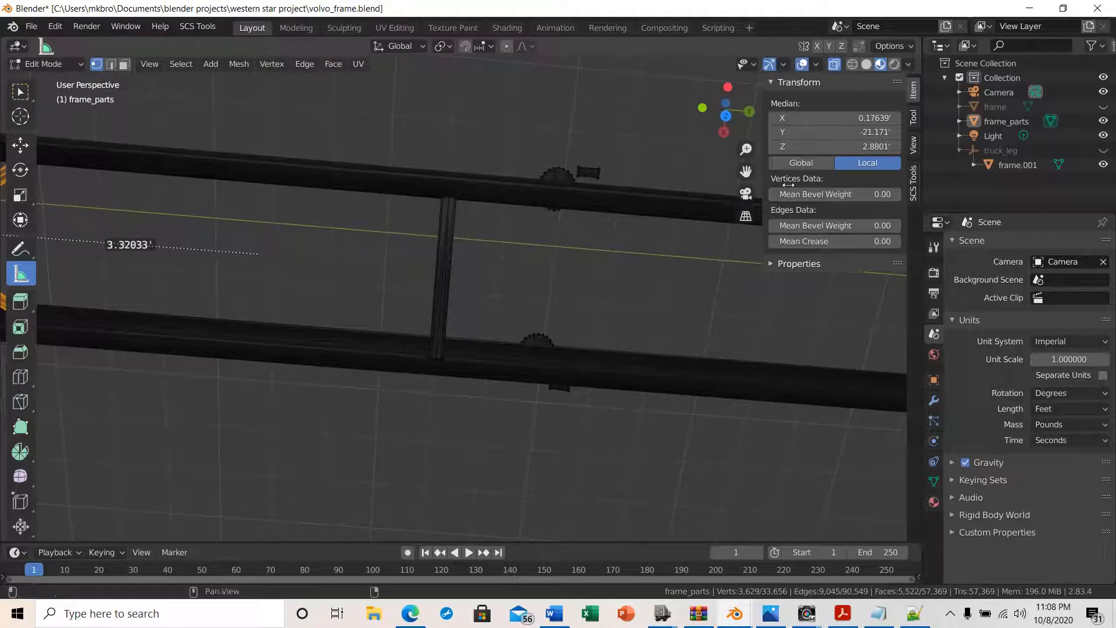
left_click(725, 116)
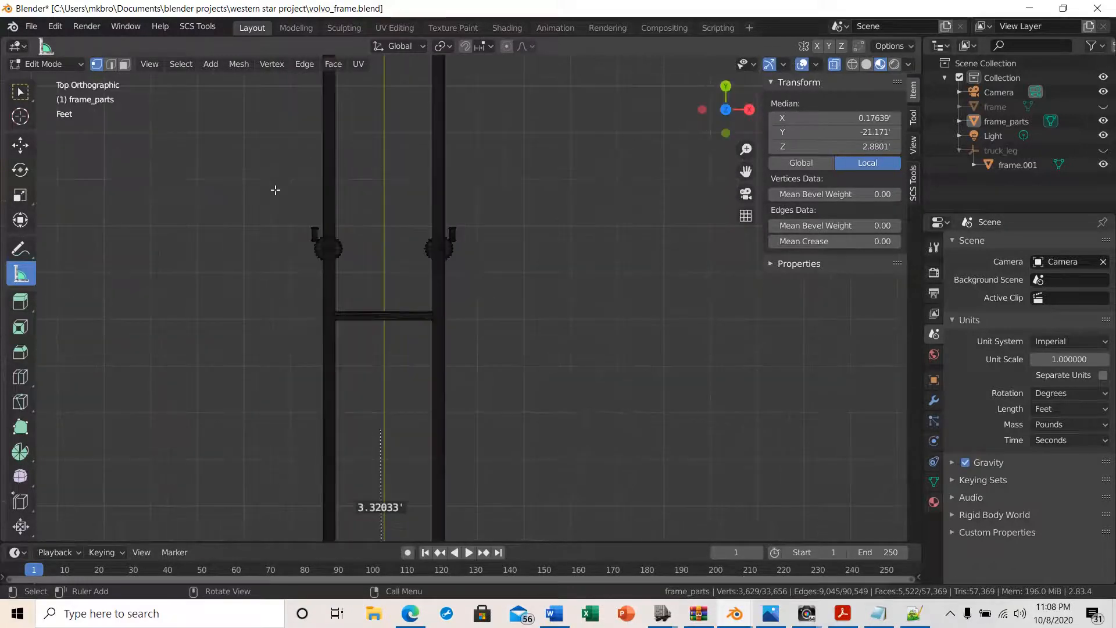
left_click_drag(268, 187, 258, 351)
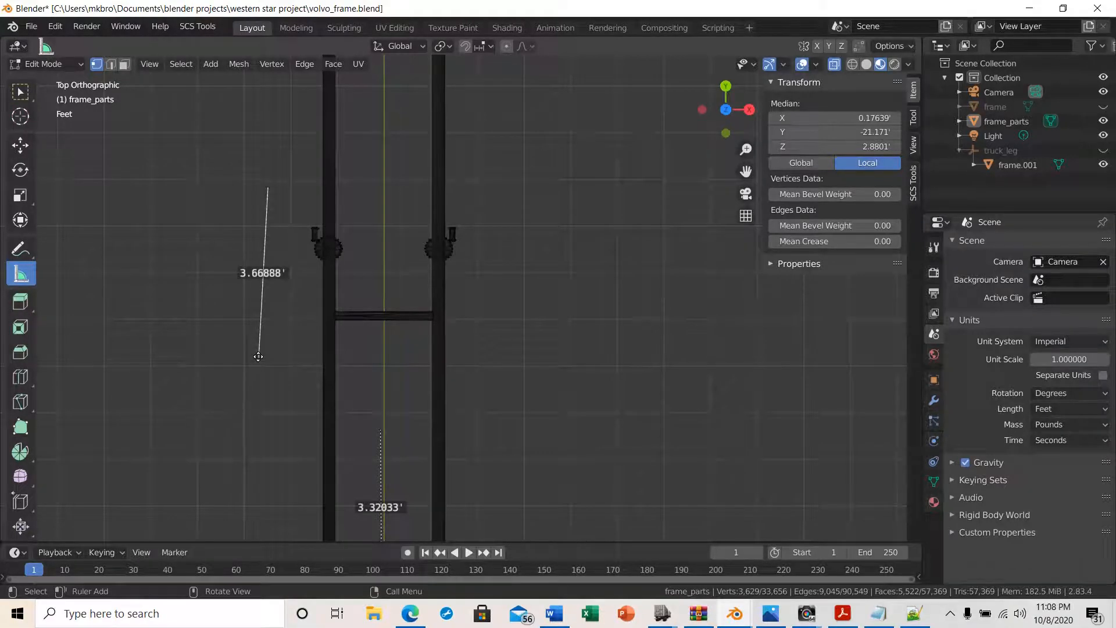
key("Delete")
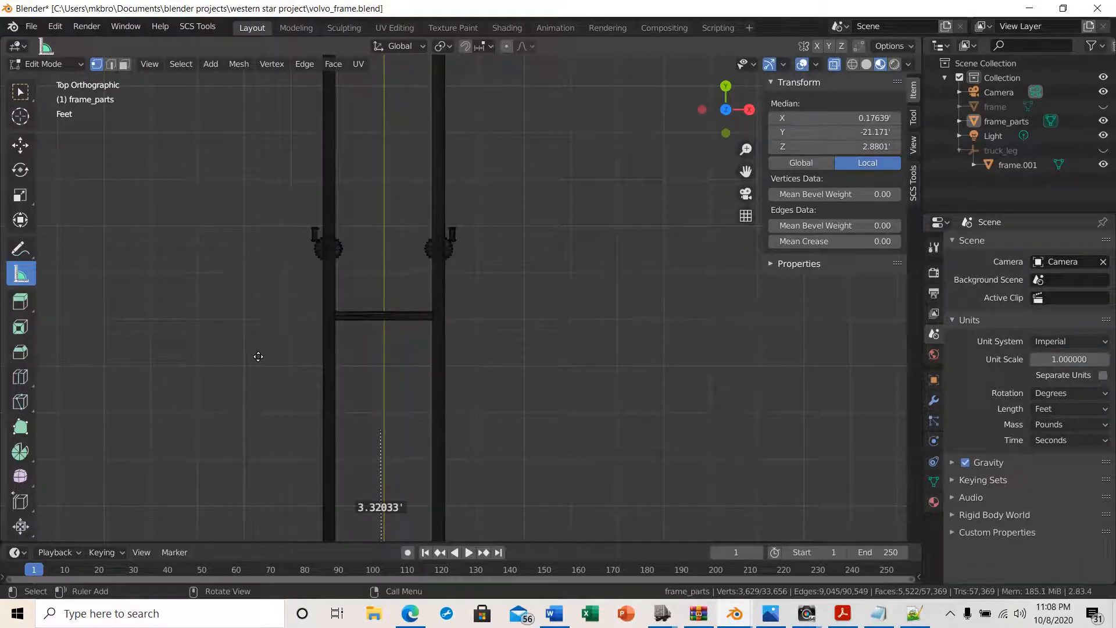
left_click(19, 92)
left_click_drag(266, 196, 562, 391)
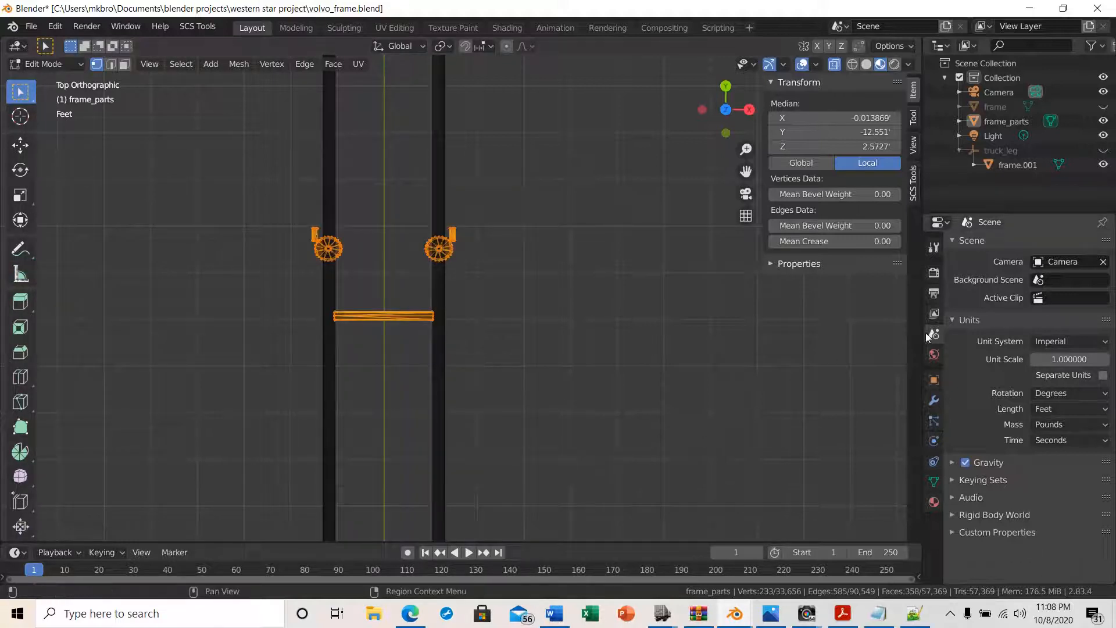
- Show the original frame object, hide frame.001, and examine where the selected crossmember and round parts sit along the original rails
left_click(1103, 107)
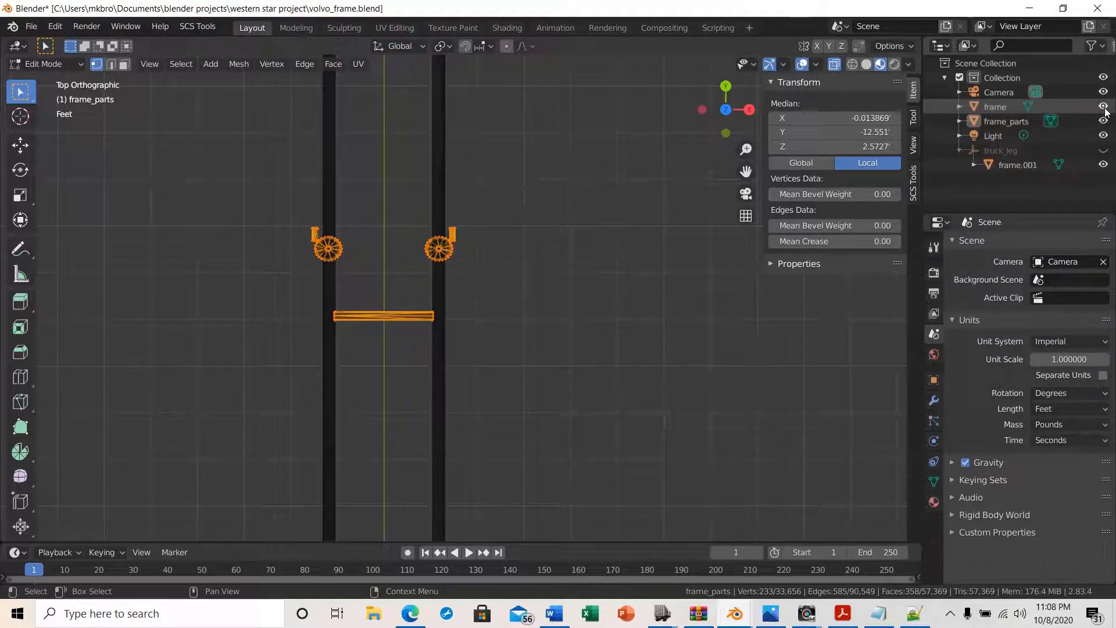
left_click(1103, 165)
scroll(530, 314, "down", 4)
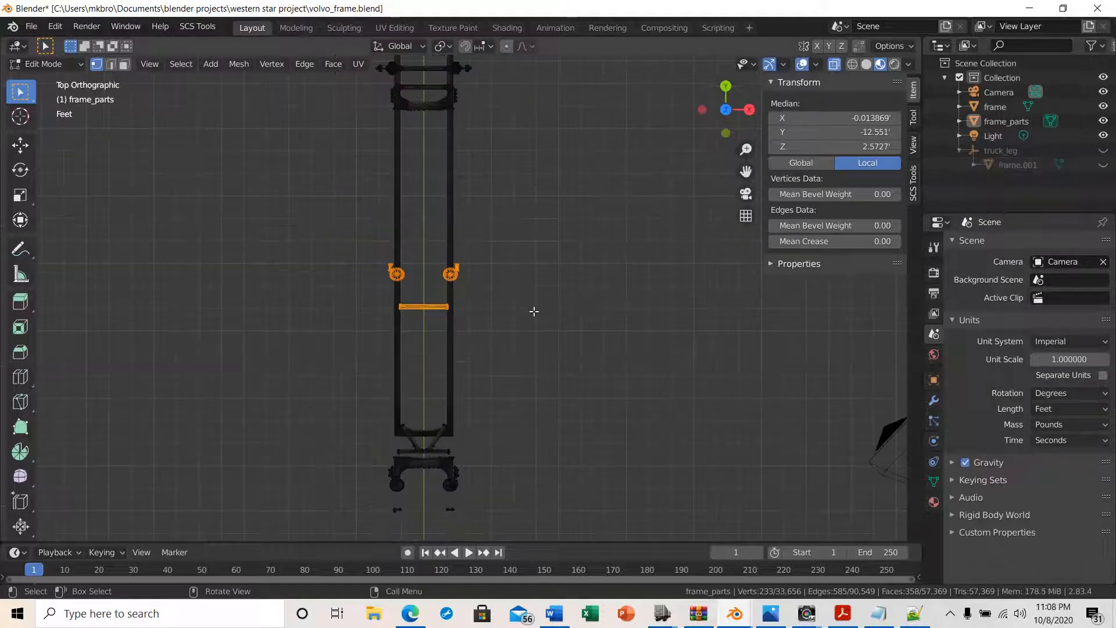
middle_click_drag(486, 375, 621, 348)
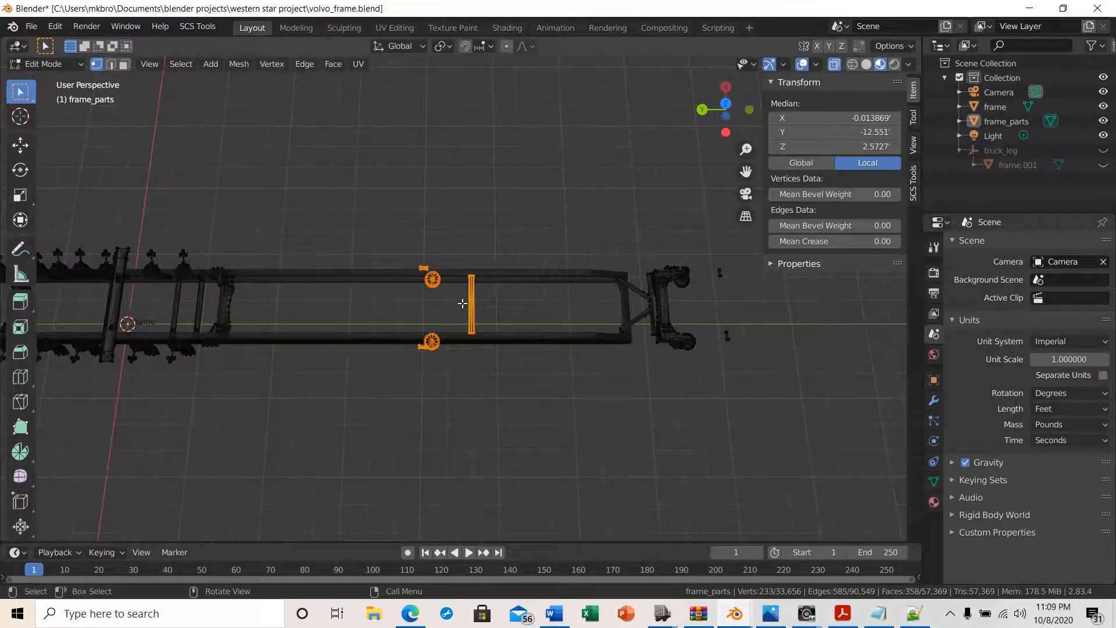
scroll(462, 303, "up", 6)
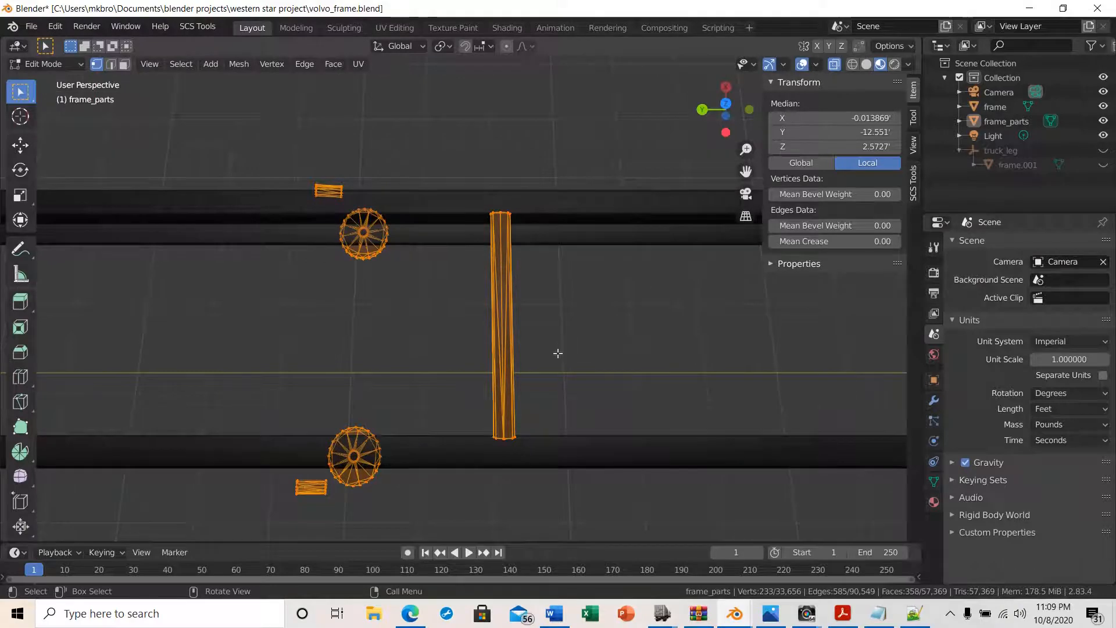
- From the top view, activate the Measure tool and remove the old ruler between the original frame's end and the selected crossmember
left_click(725, 103)
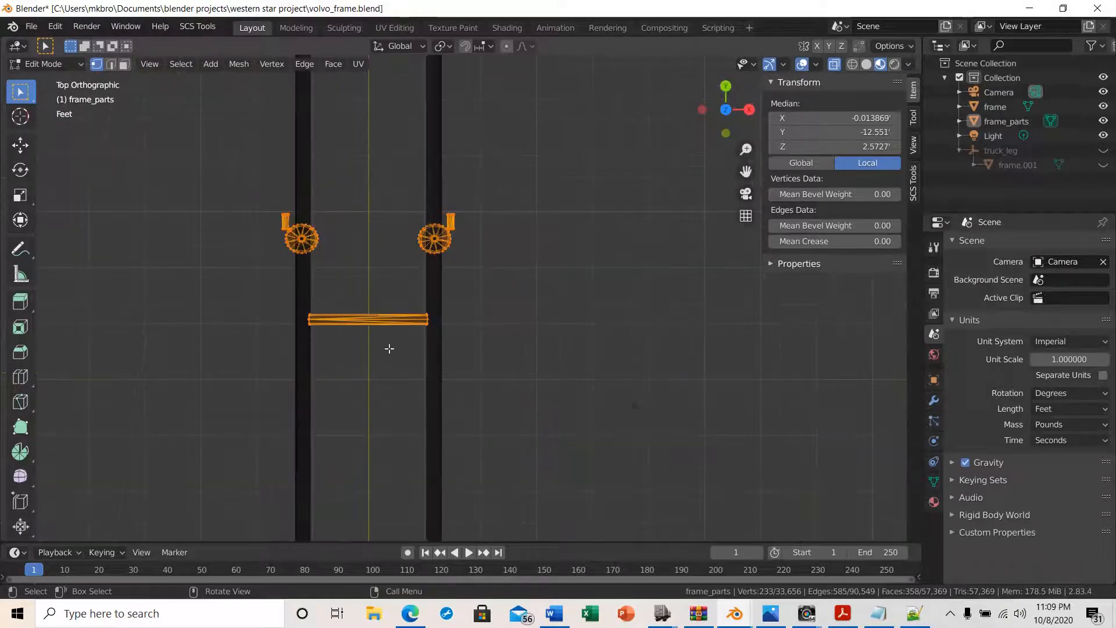
middle_click_drag(481, 403, 544, 199, "shift")
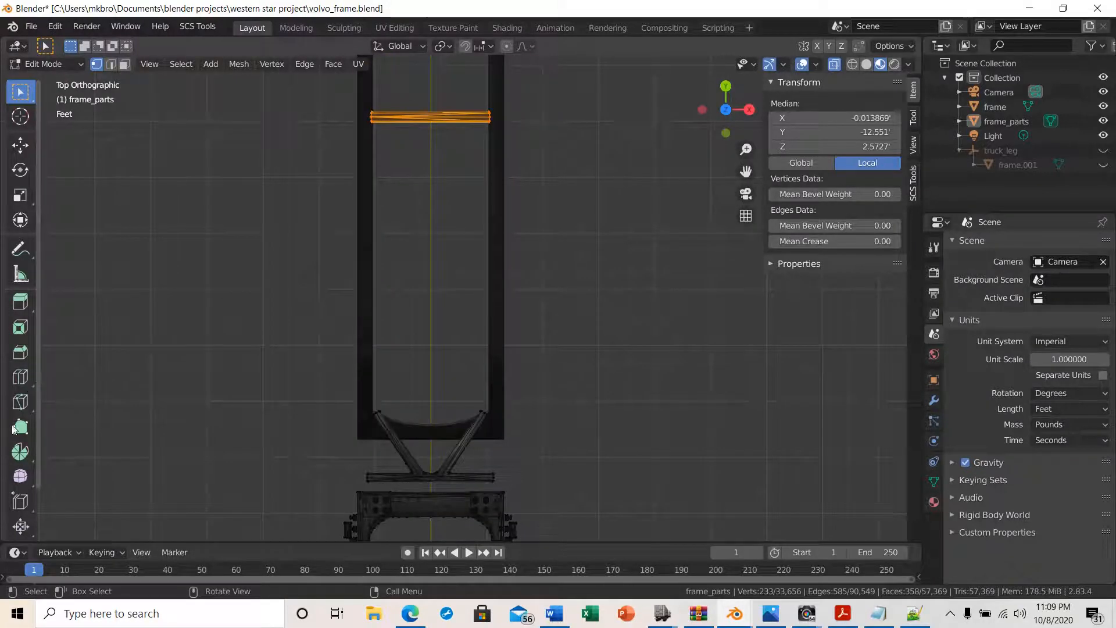
left_click(17, 274)
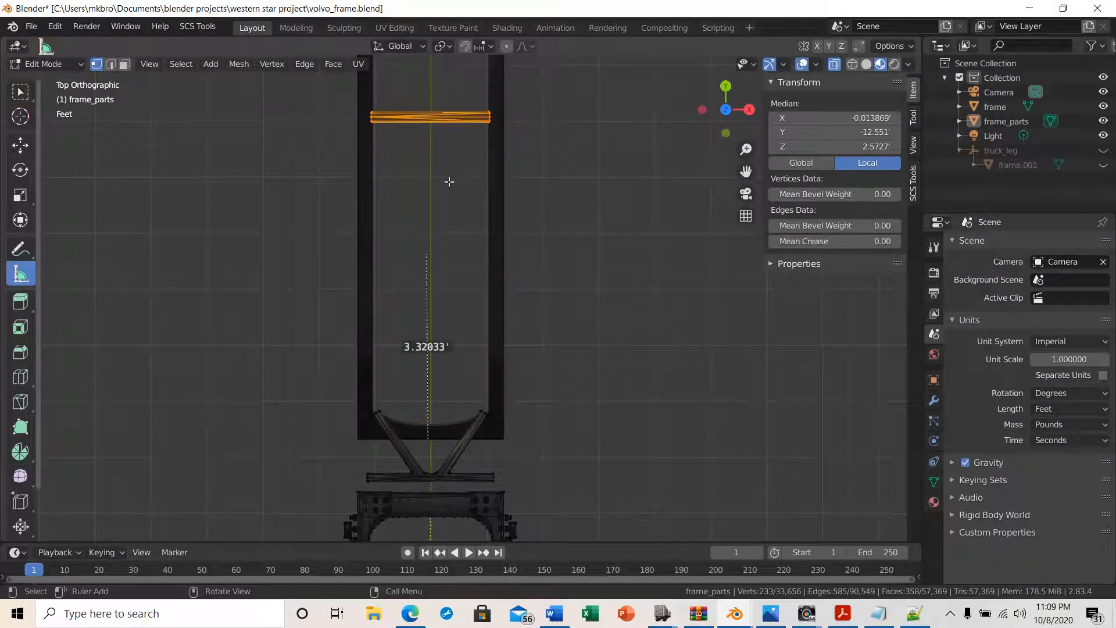
left_click(427, 418)
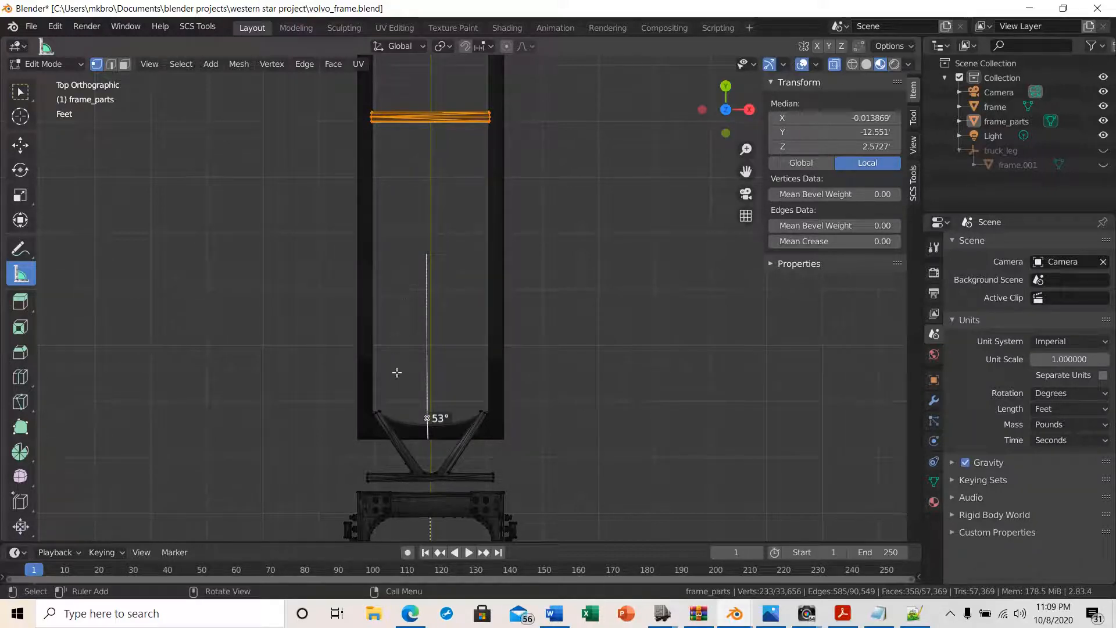
key("ctrl+z")
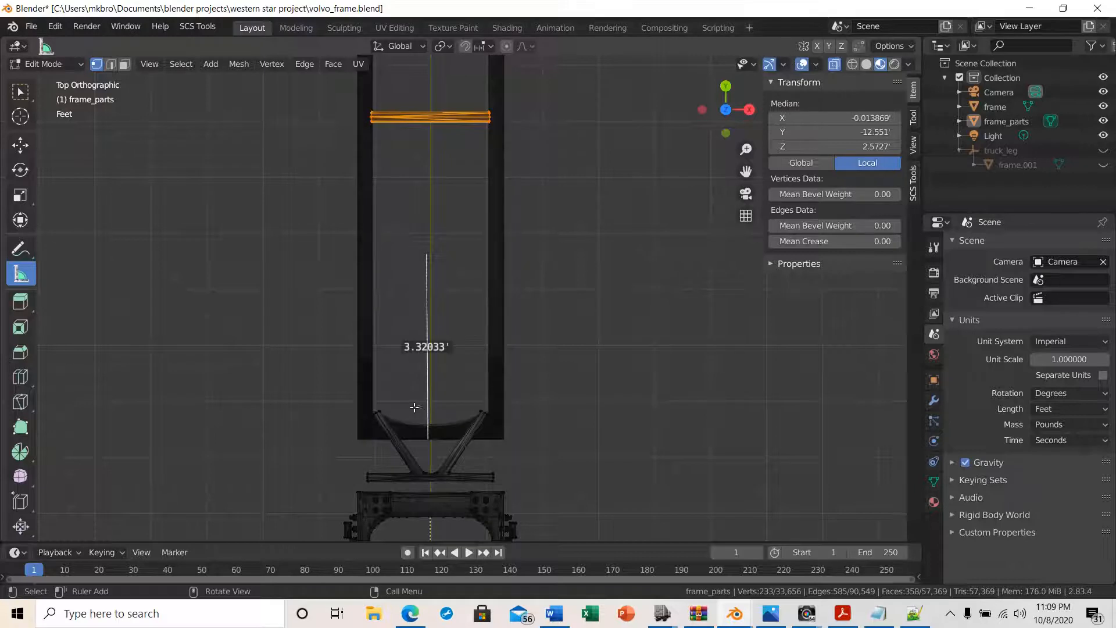
left_click(426, 426)
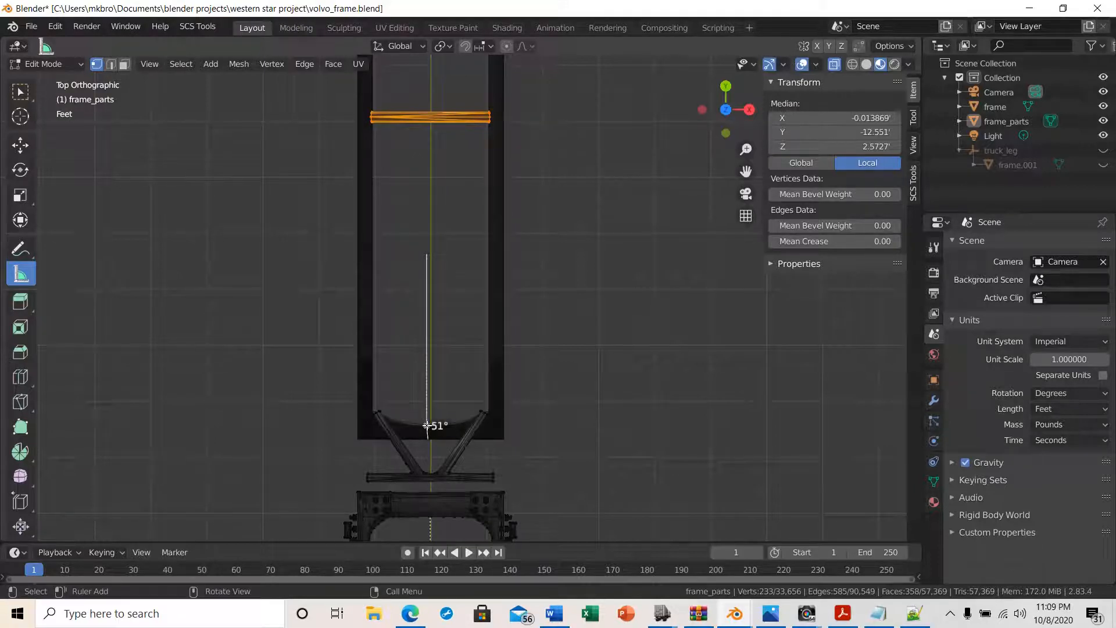
key("ctrl+z")
left_click(429, 426)
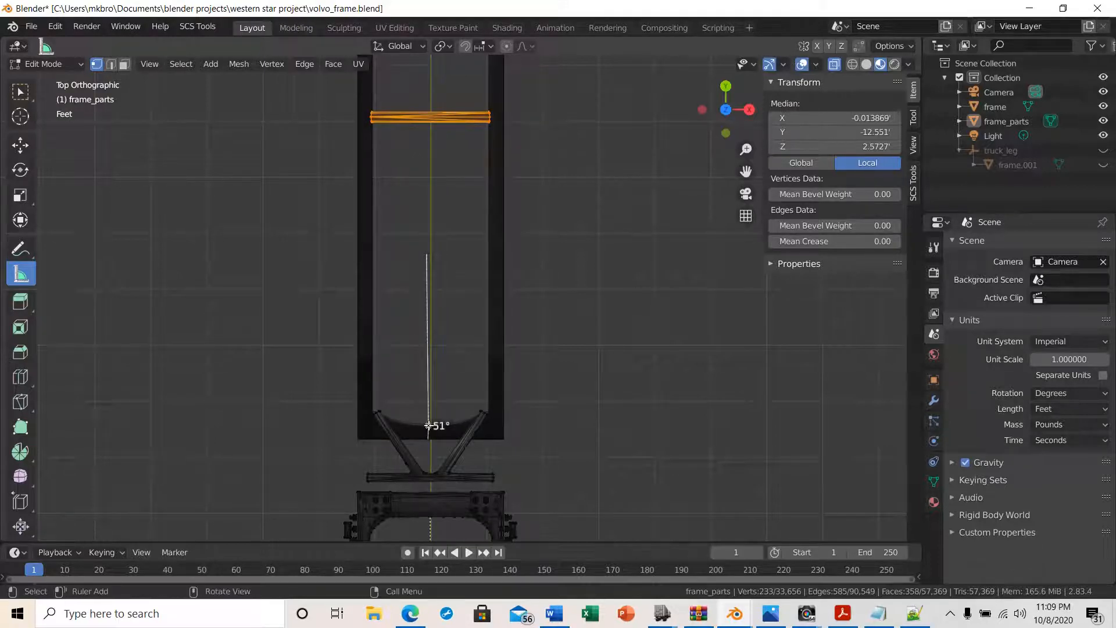
key("ctrl+z")
key("ctrl+z")
- Measure along the centreline from the original frame's end edge to the near edge of the selected straight crossmember
scroll(637, 360, "down", 2)
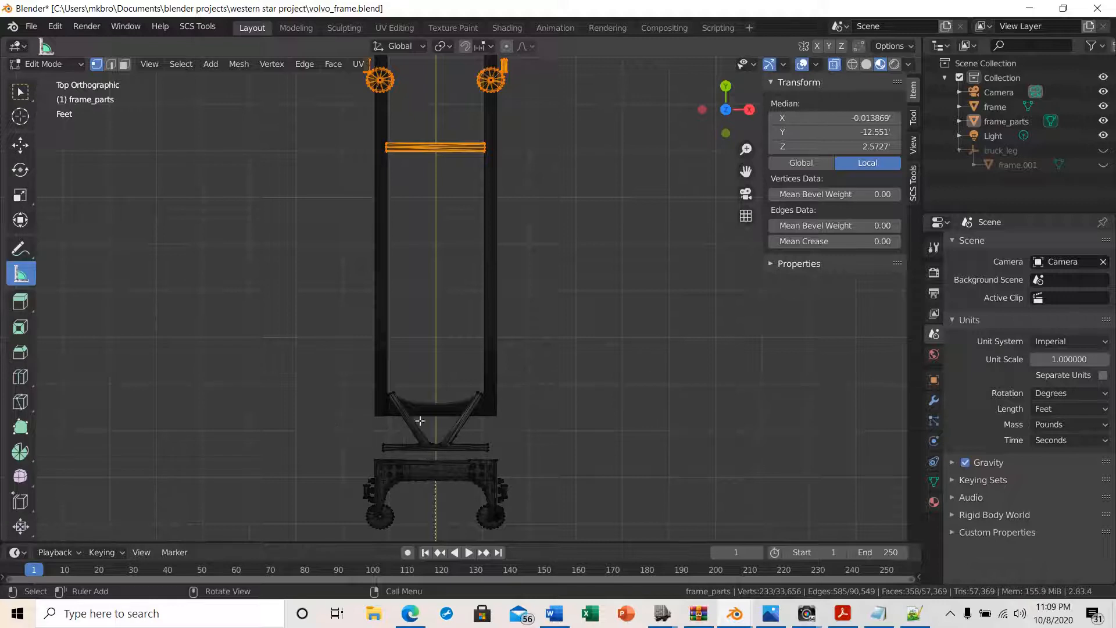
scroll(438, 410, "up", 1)
scroll(438, 411, "up", 1)
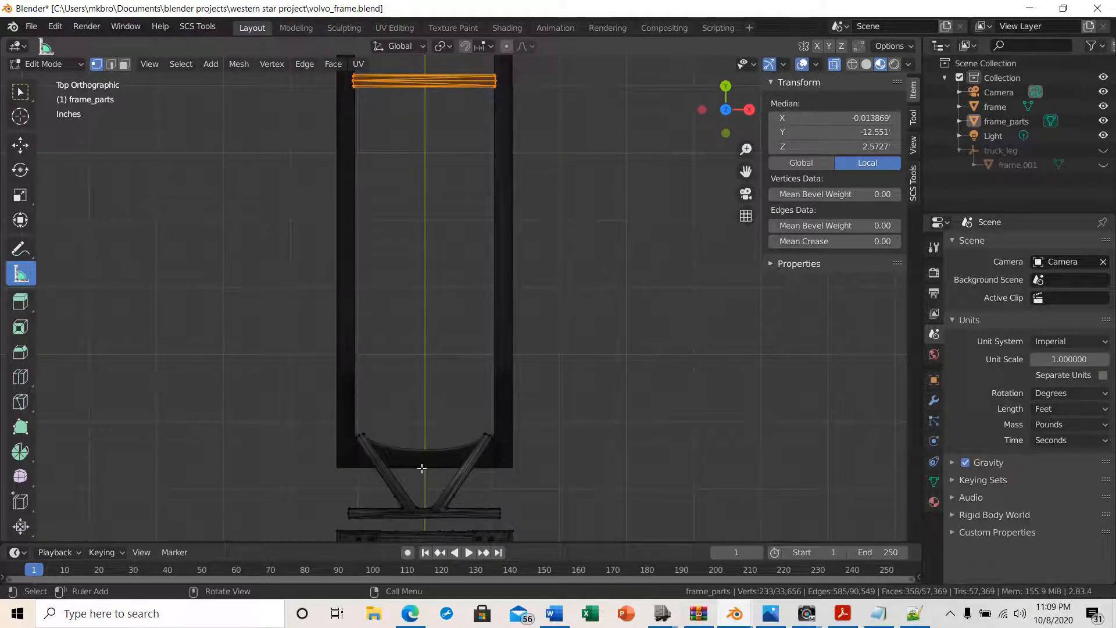
left_click_drag(423, 466, 425, 89)
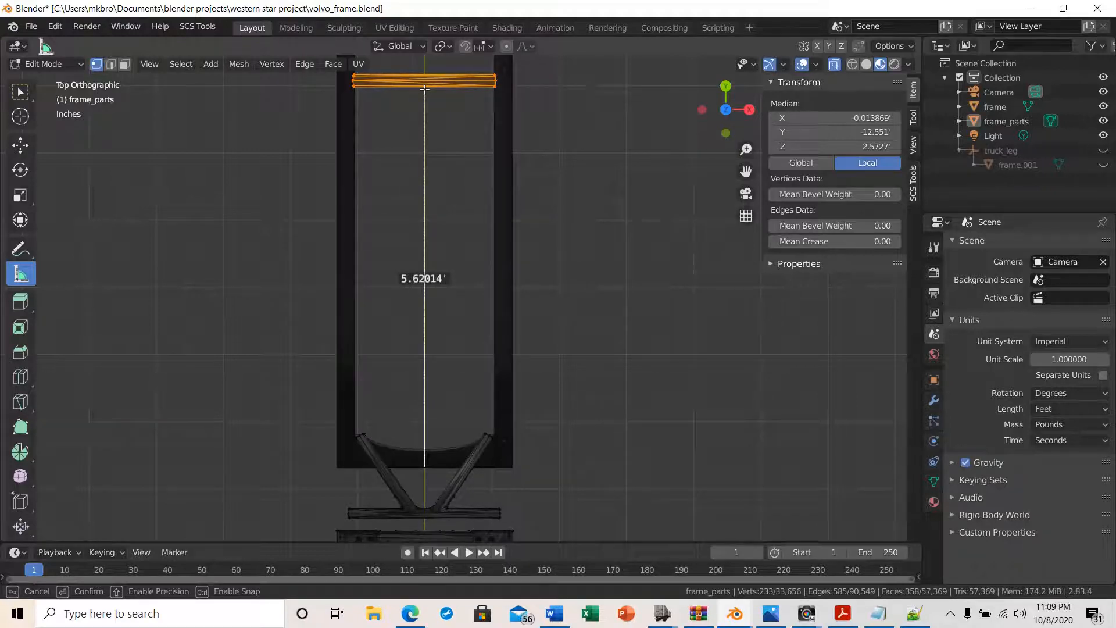
left_click_drag(425, 89, 424, 89)
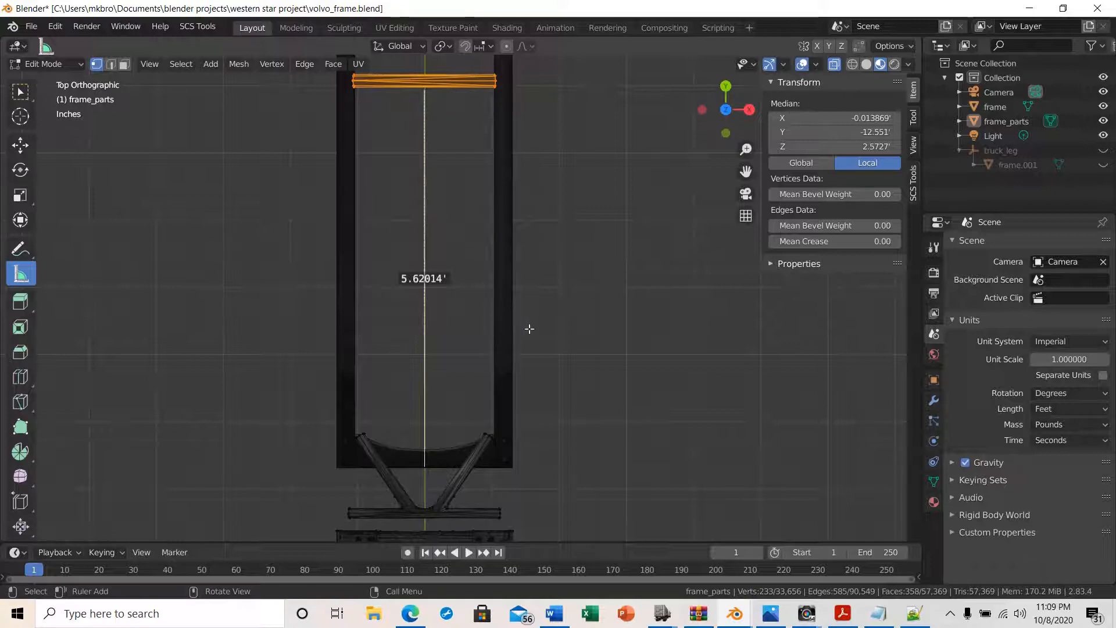
- Refine the ruler's crossmember end in close-up so it sits exactly on the crossmember's near edge
scroll(527, 335, "up", 6)
middle_click_drag(448, 219, 505, 493, "shift")
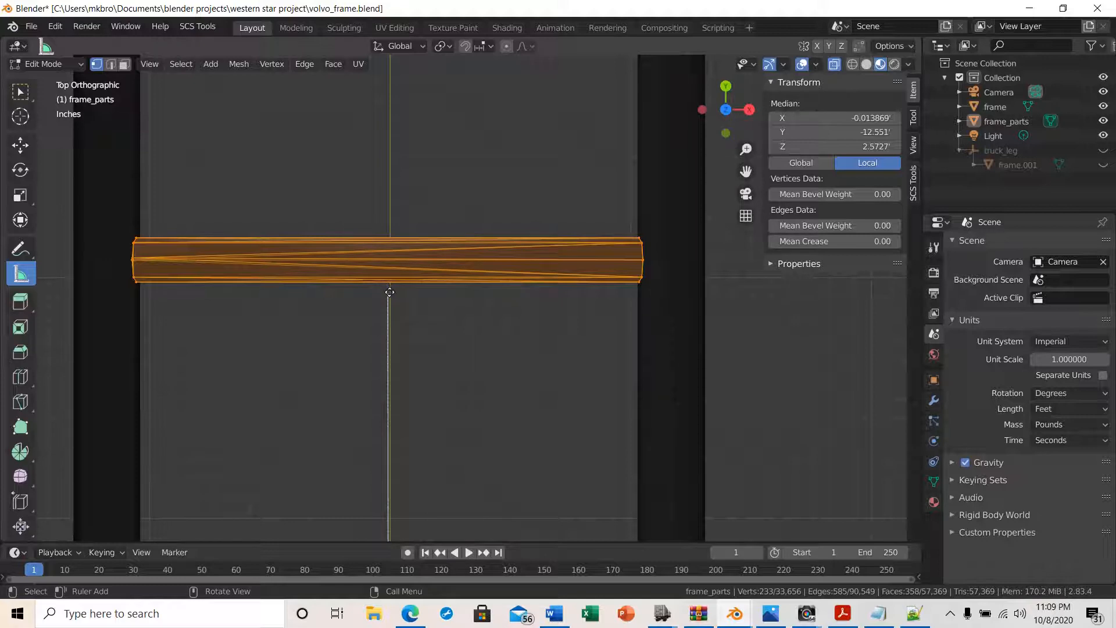
mouse_move(390, 291)
left_mouse_down()
mouse_move(391, 278)
mouse_move(390, 292)
left_mouse_up()
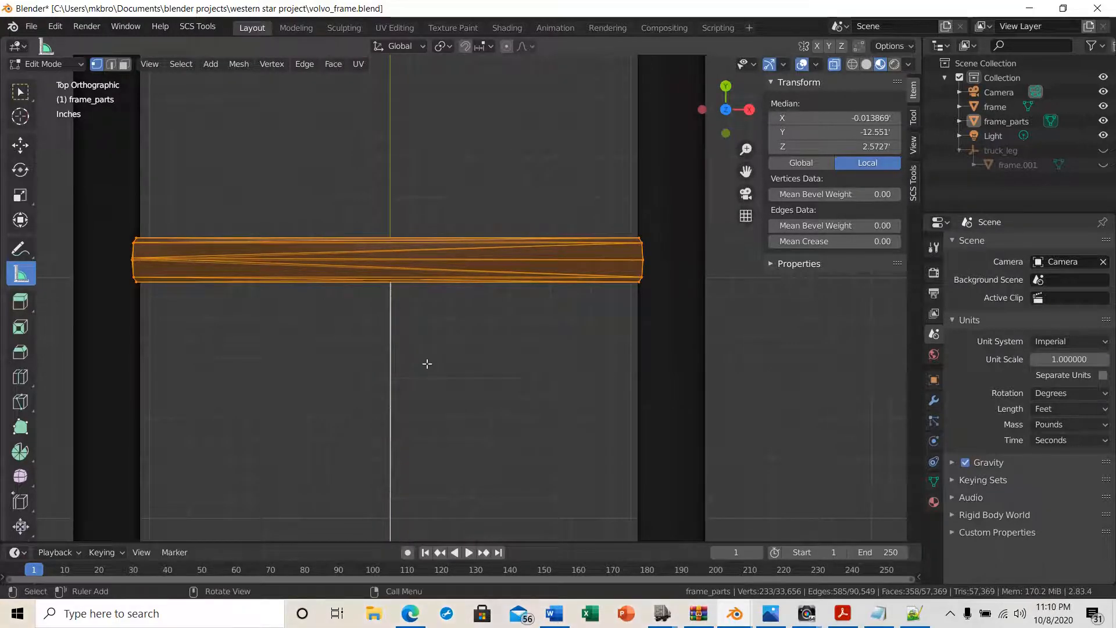
scroll(388, 284, "up", 4)
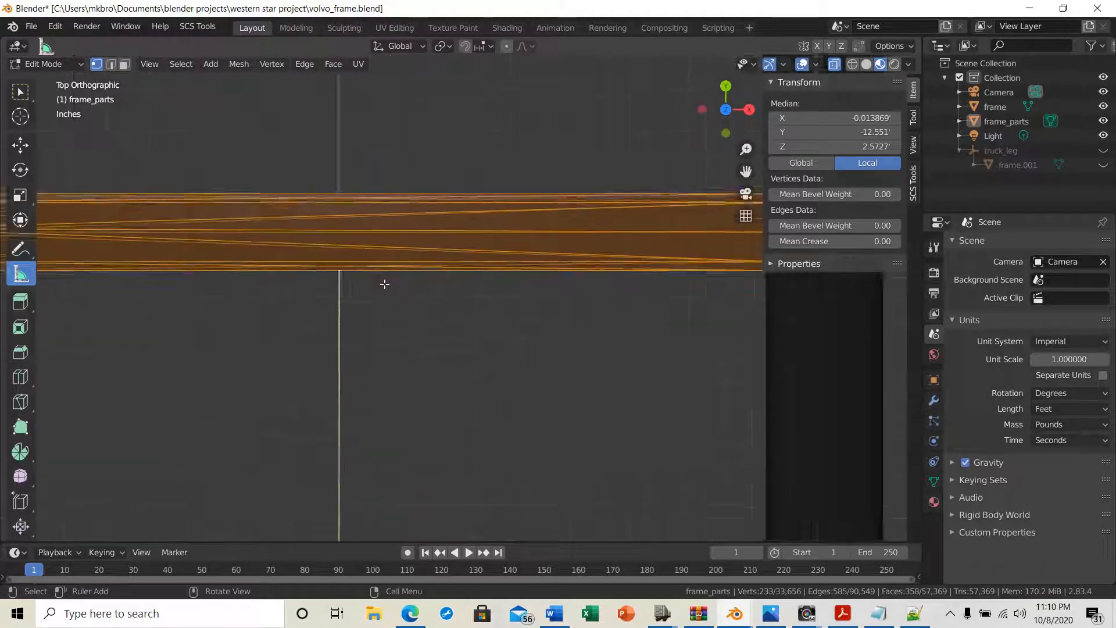
left_click_drag(314, 264, 314, 264)
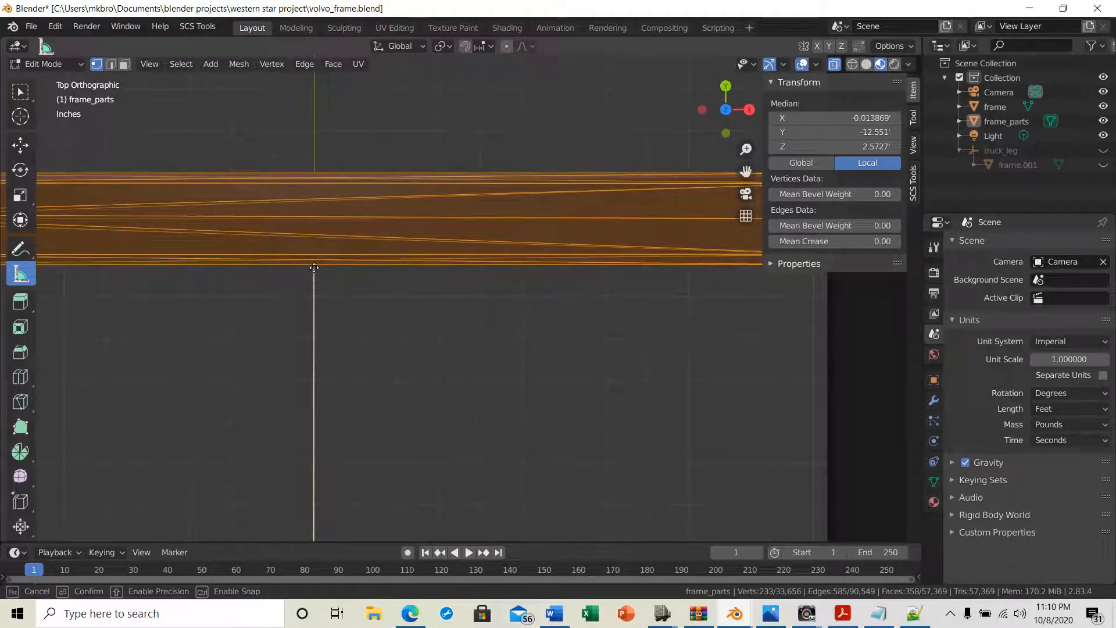
scroll(575, 348, "down", 4)
scroll(576, 348, "down", 3)
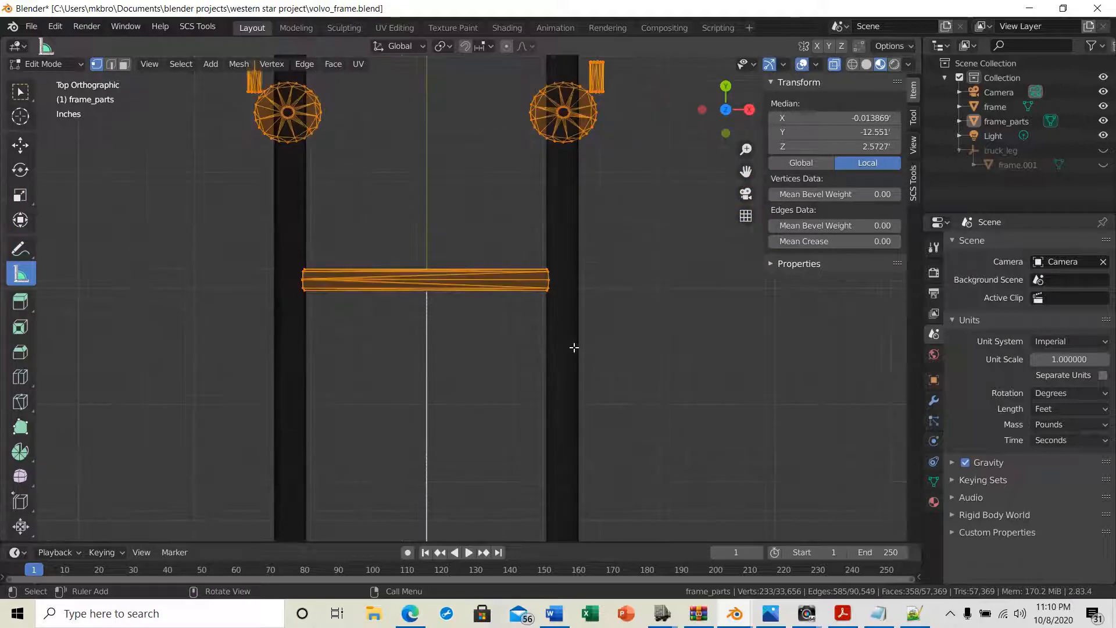
- Align the ruler's other end precisely with the original frame's end edge in close-up
middle_click_drag(574, 347, 618, 533, "shift")
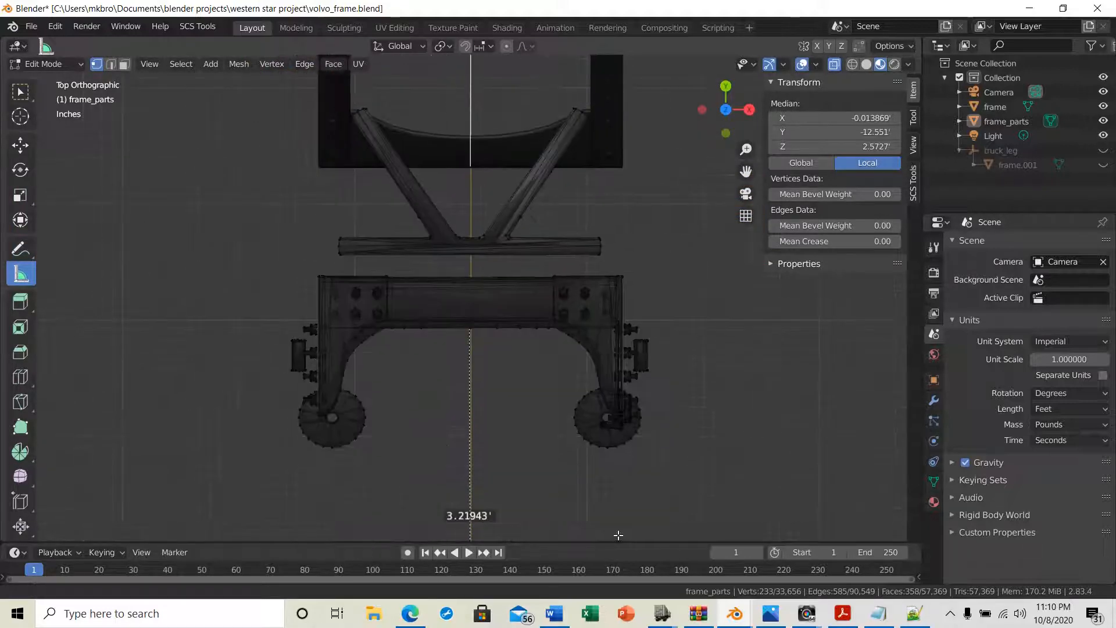
scroll(488, 340, "up", 4)
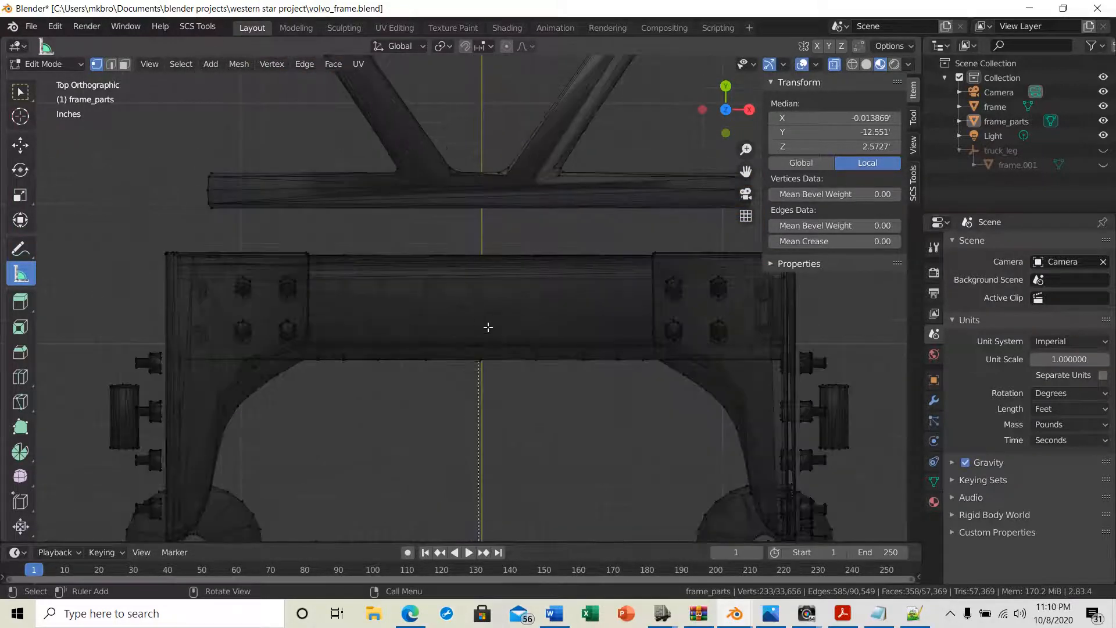
mouse_move(449, 321)
middle_mouse_down("shift")
mouse_move(456, 411)
mouse_move(423, 141)
mouse_move(451, 332)
middle_mouse_up("shift")
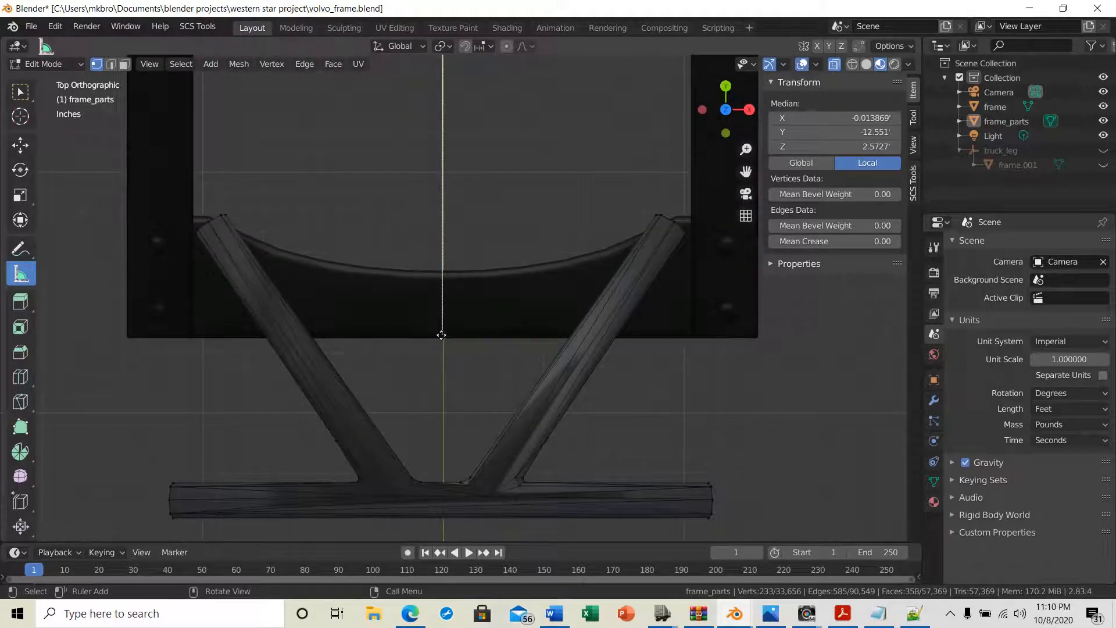
left_click_drag(443, 333, 443, 337)
scroll(444, 398, "down", 5)
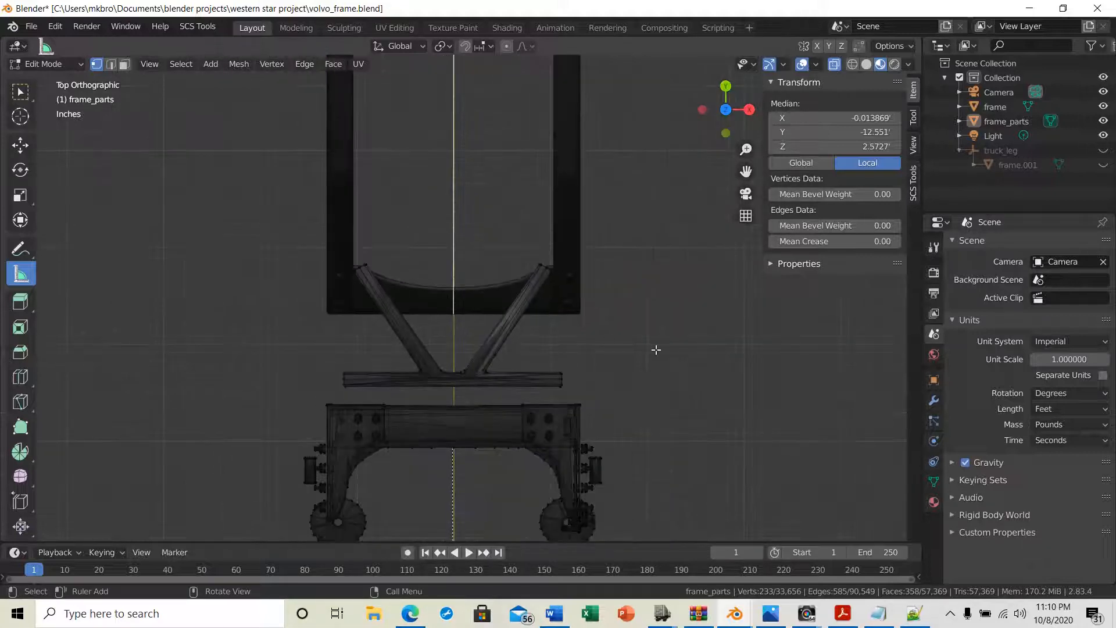
middle_click_drag(685, 344, 674, 547, "shift")
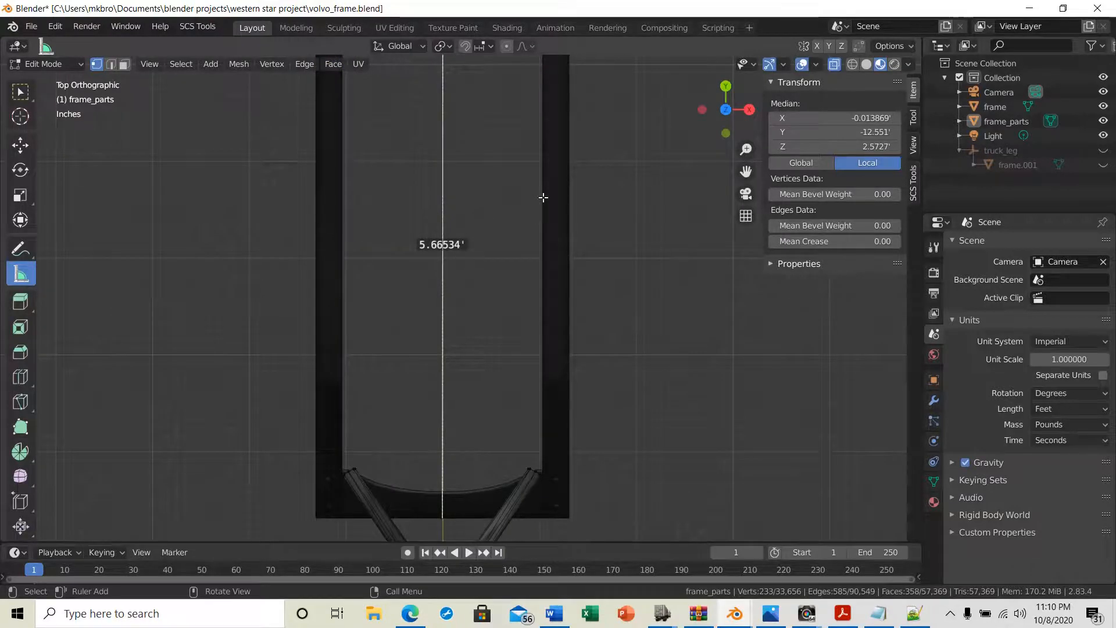
- Hide the original frame object and show the lengthened frame.001
scroll(571, 217, "down", 3)
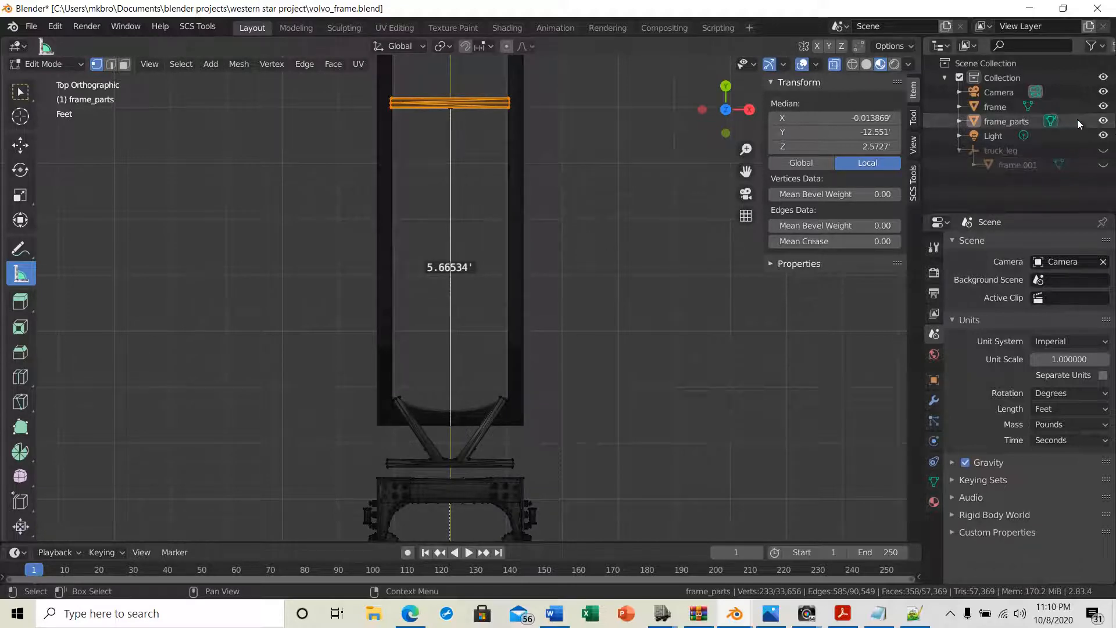
left_click(1102, 106)
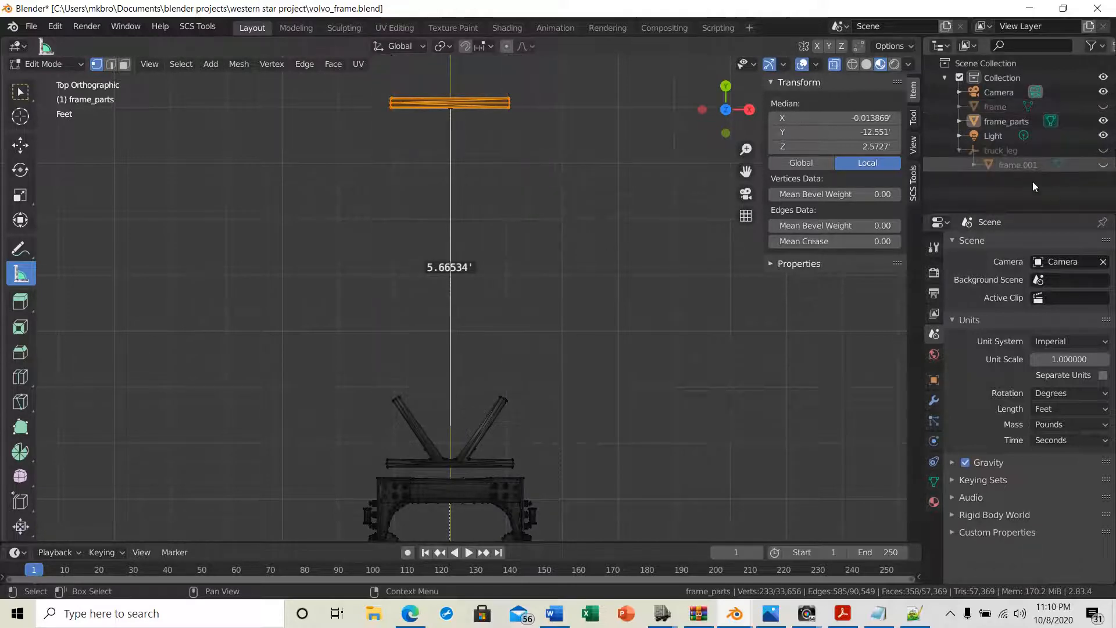
left_click(1102, 165)
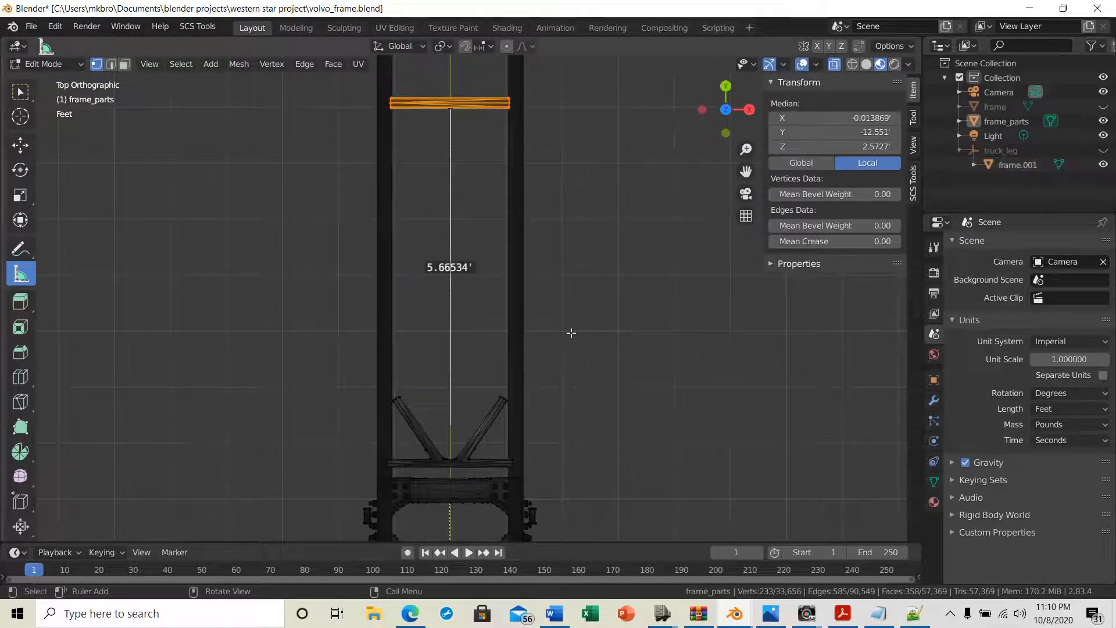
scroll(587, 343, "down", 3)
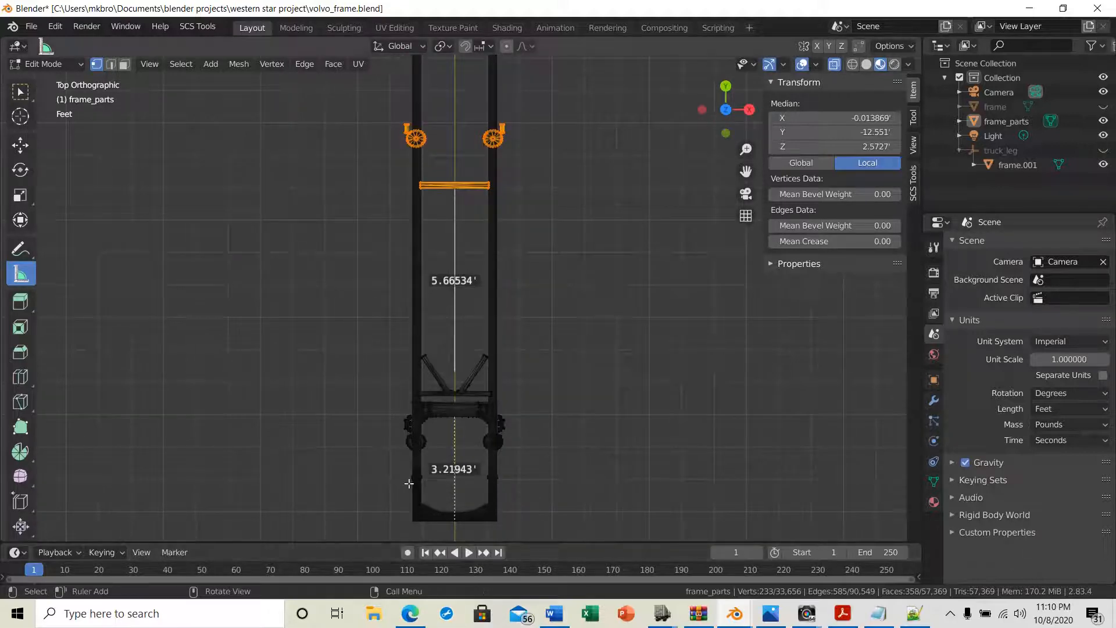
- Delete the old 3.21943 ft ruler at the end of the lengthened frame
left_click(453, 505)
left_click(455, 497)
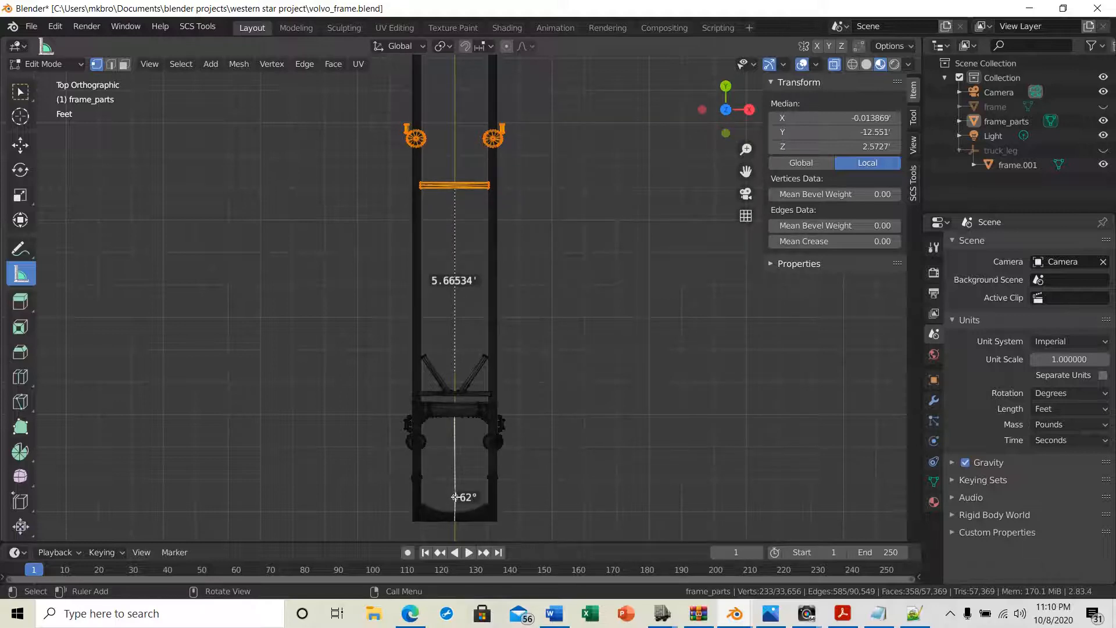
key("Delete")
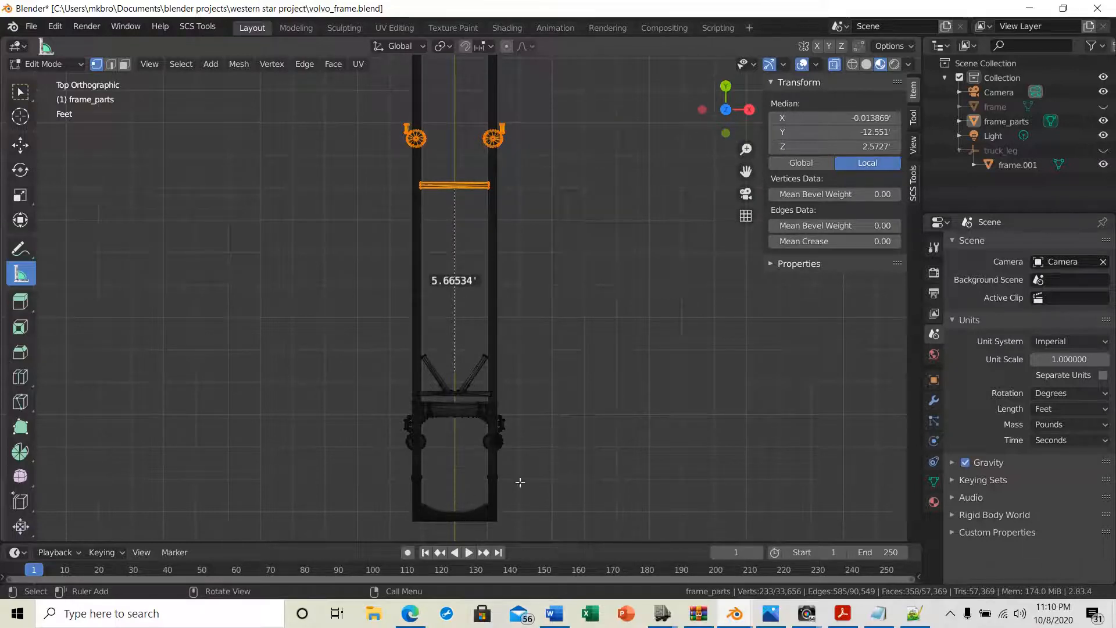
- Draw a ruler about 5.65 ft long from the end edge of frame.001 along the centreline towards the crossmembers
scroll(519, 481, "up", 5)
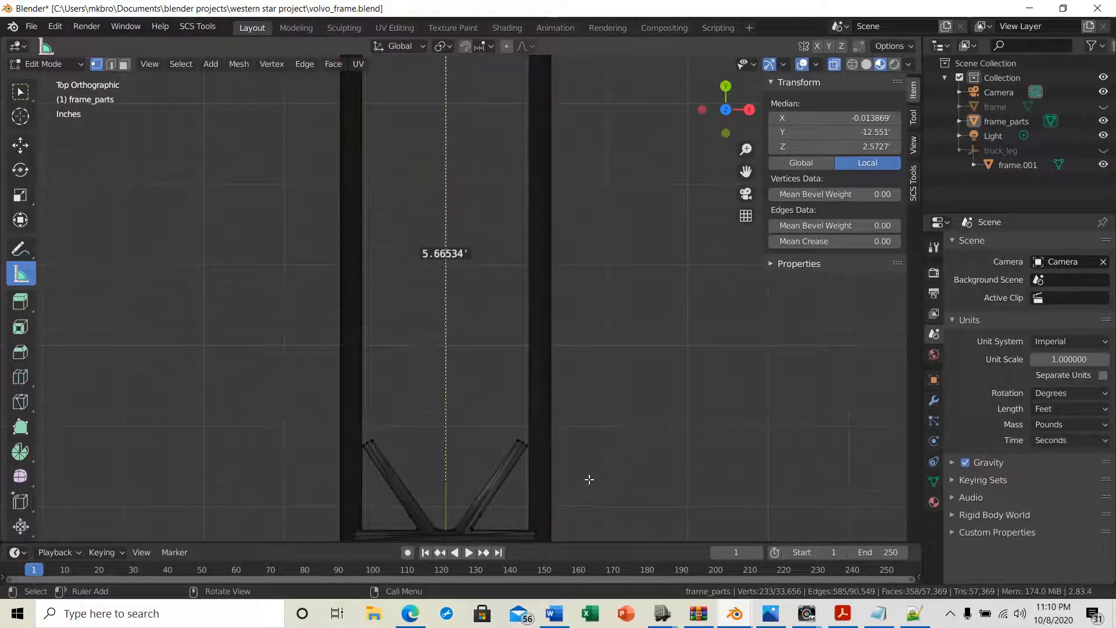
middle_click_drag(591, 478, 633, 163, "shift")
middle_click_drag(639, 205, 655, 99, "shift")
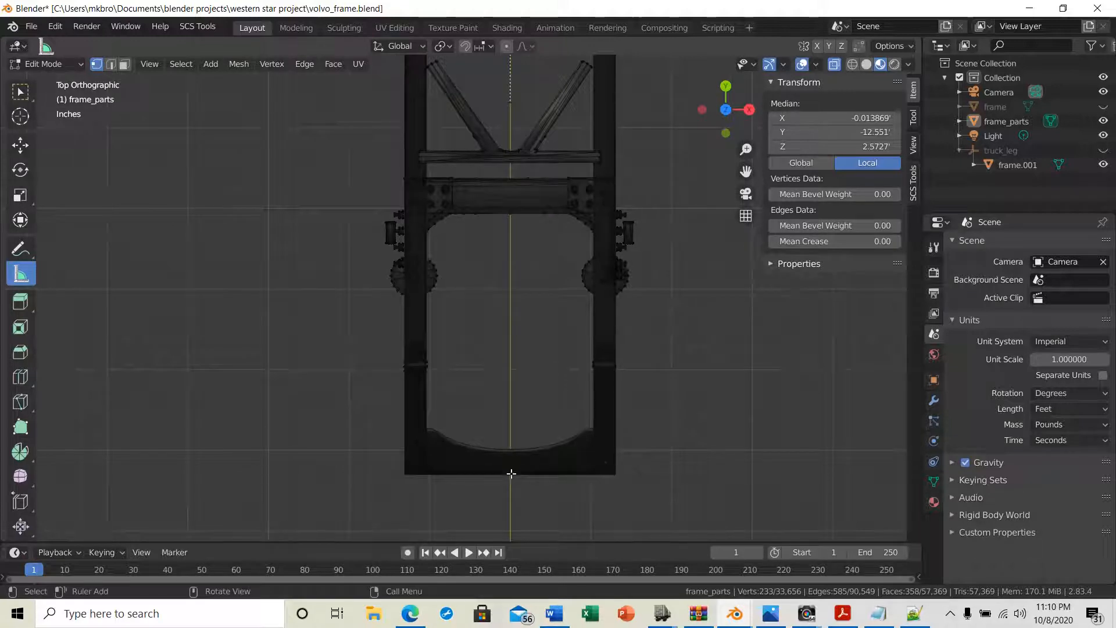
left_click_drag(508, 473, 512, 15)
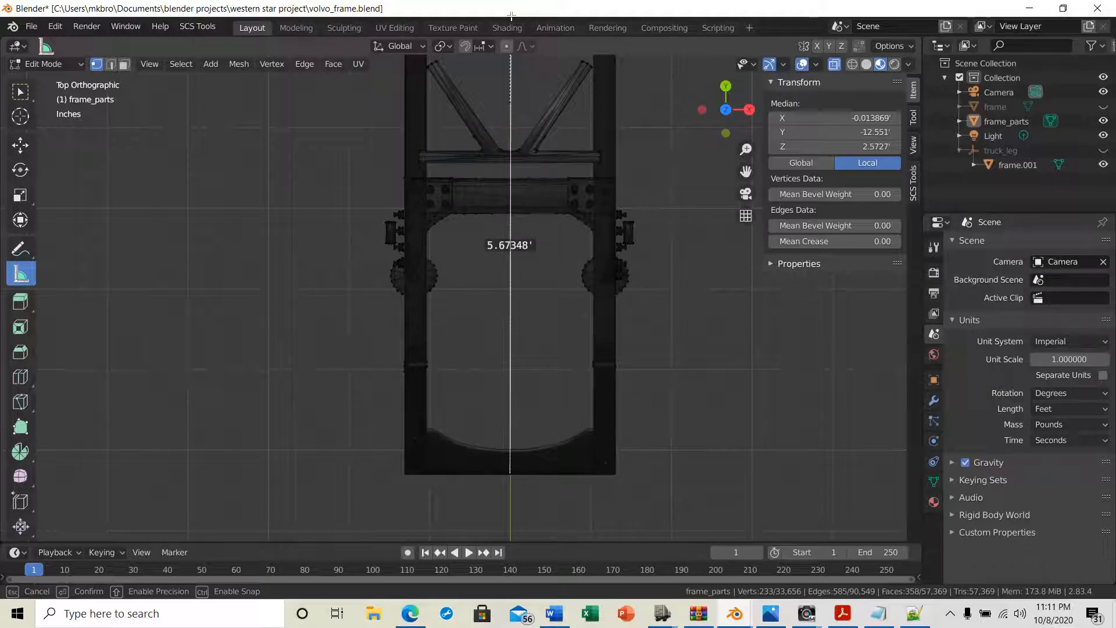
left_click_drag(511, 15, 511, 20)
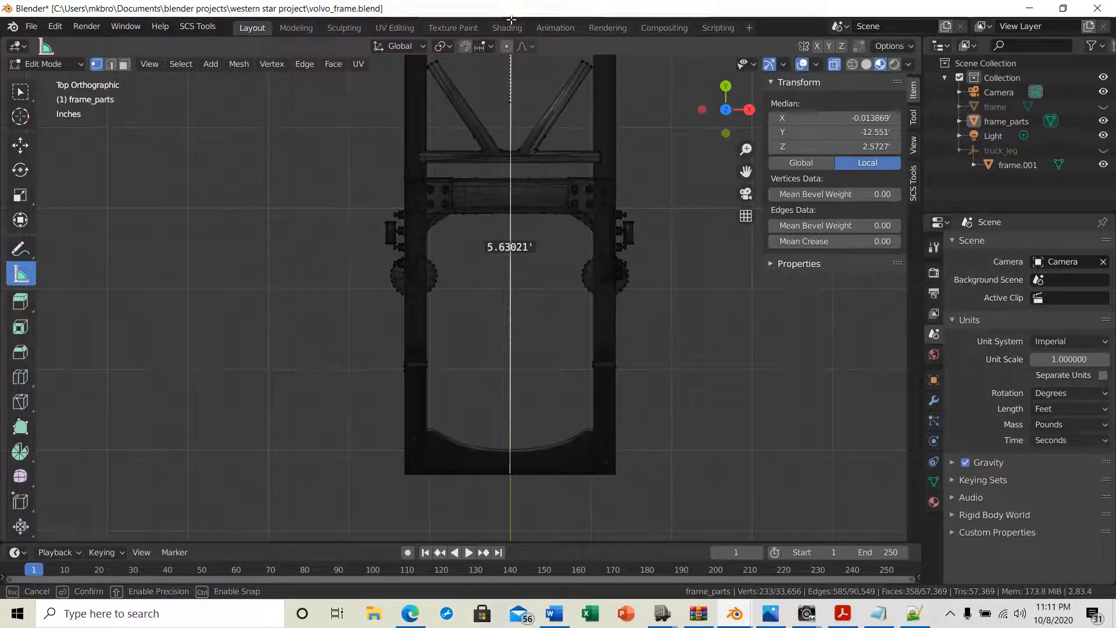
left_click_drag(511, 20, 509, 18)
scroll(717, 340, "down", 4)
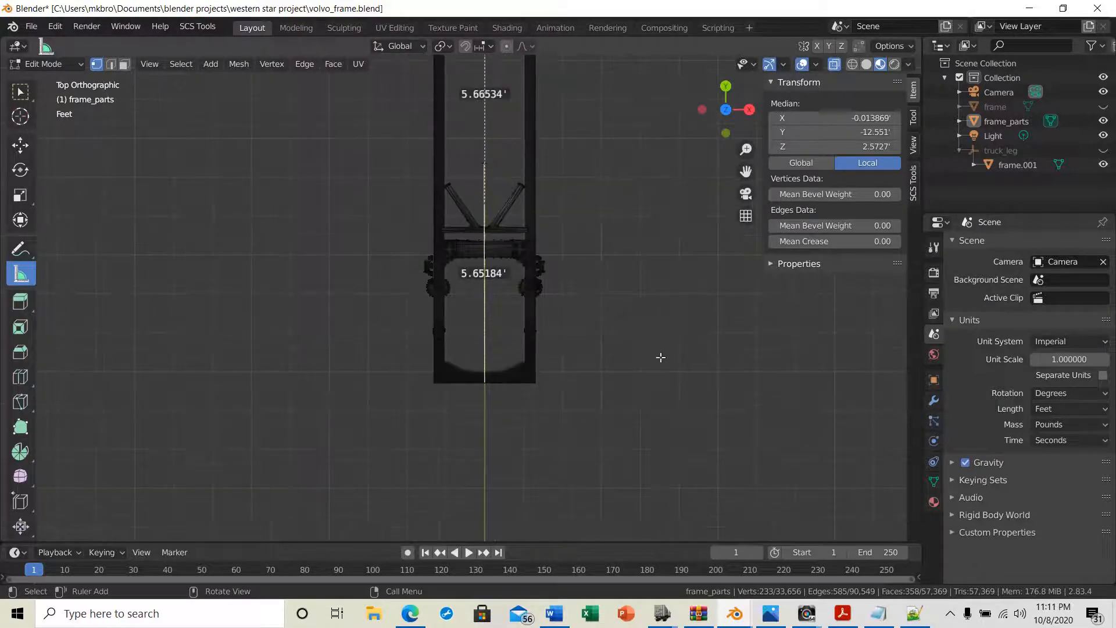
middle_click_drag(660, 357, 616, 354)
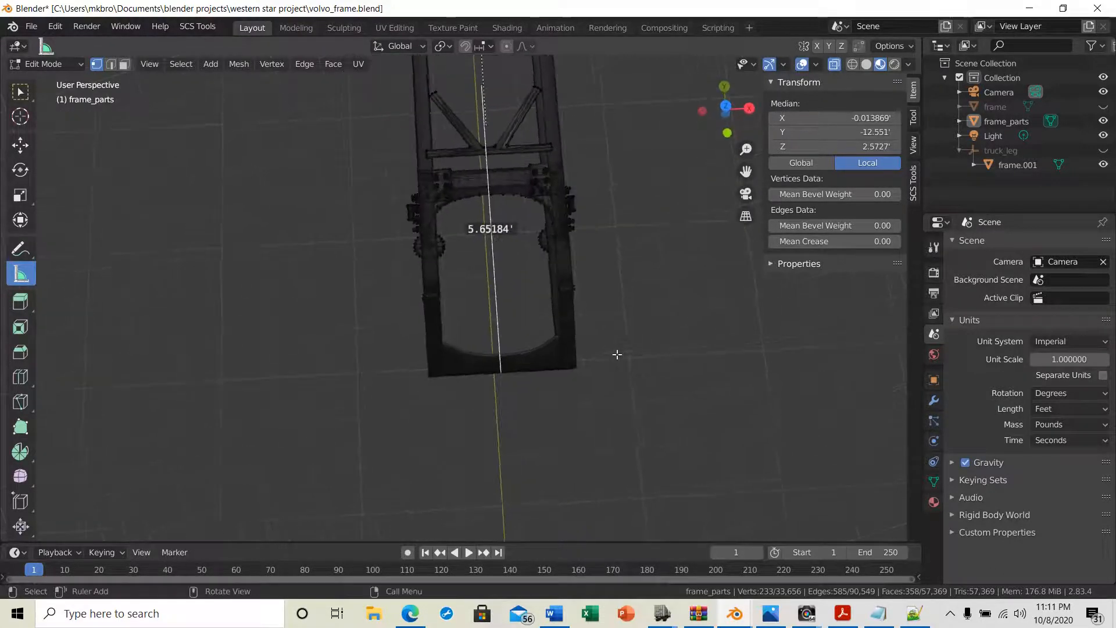
scroll(616, 354, "down", 2)
scroll(530, 358, "up", 5)
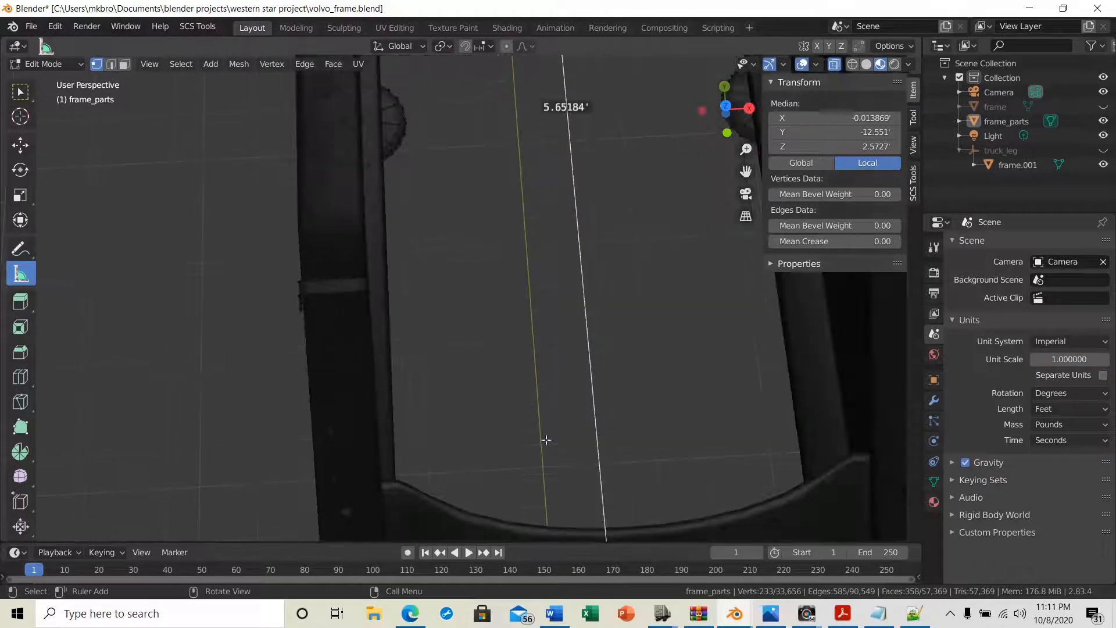
middle_click_drag(566, 477, 474, 337, "shift")
left_click(726, 106)
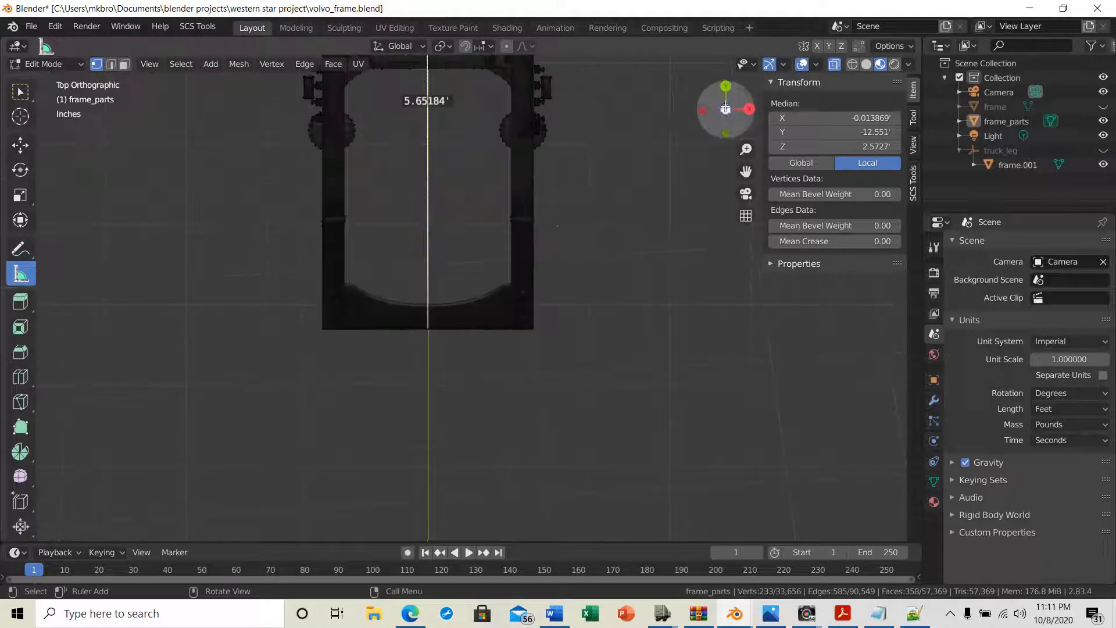
- Move the ruler's end onto frame.001's end edge in close-up so it spans about 5.66 ft
scroll(358, 354, "up", 7)
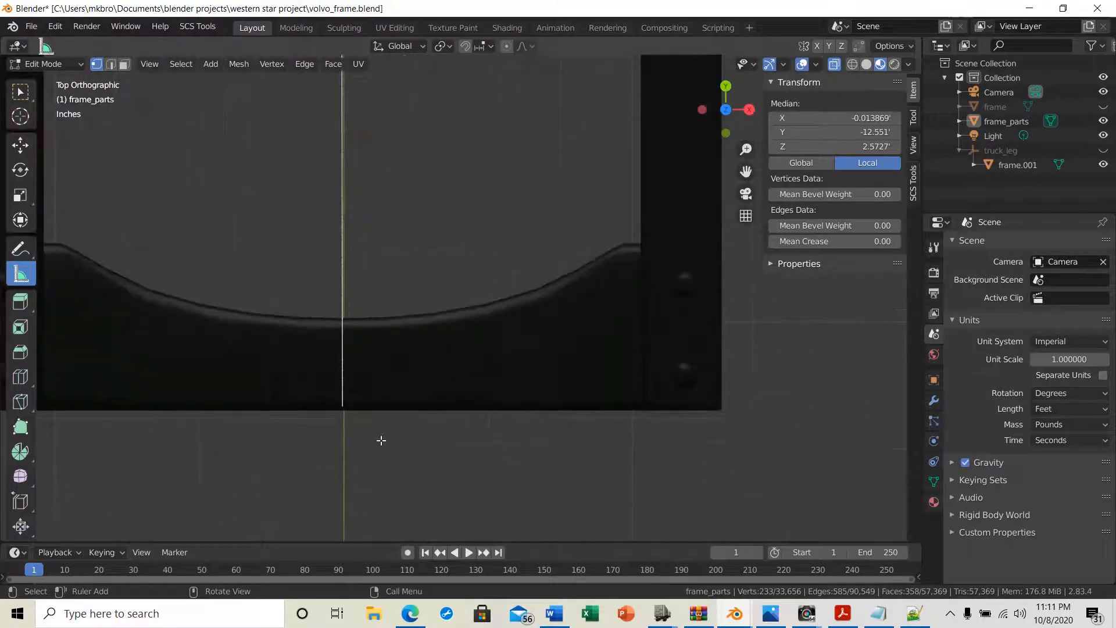
middle_click_drag(381, 440, 504, 267)
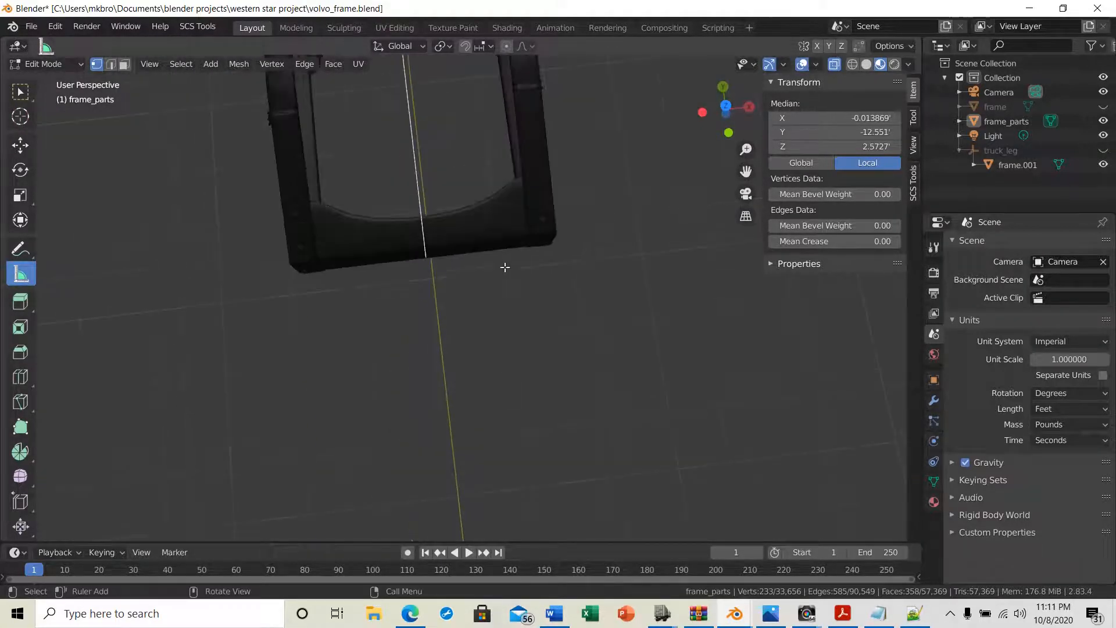
scroll(428, 277, "up", 6)
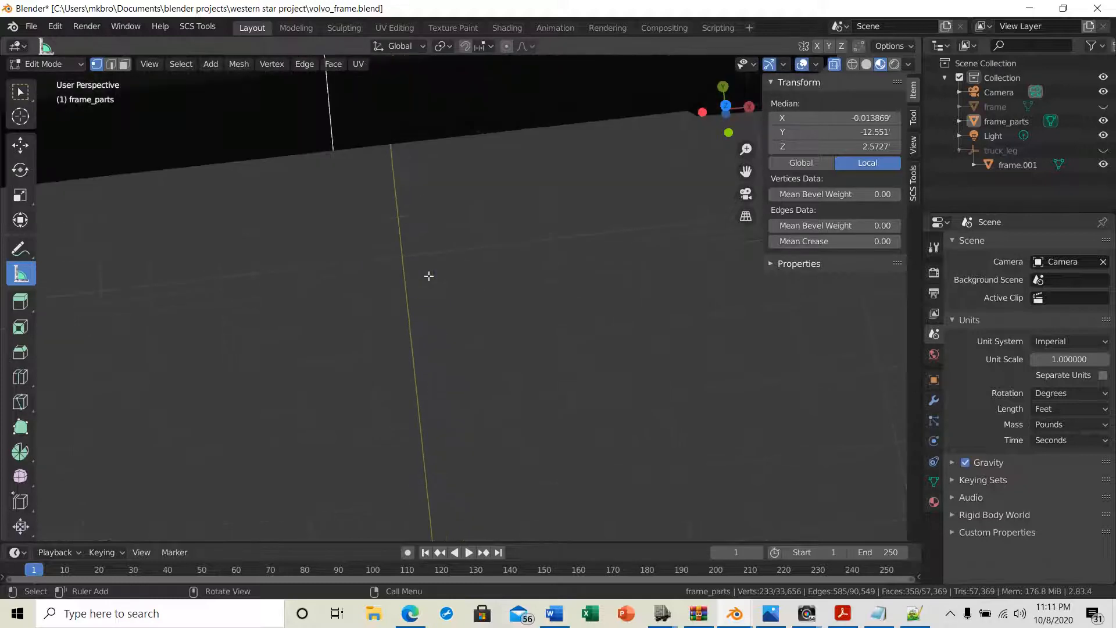
scroll(390, 303, "down", 2)
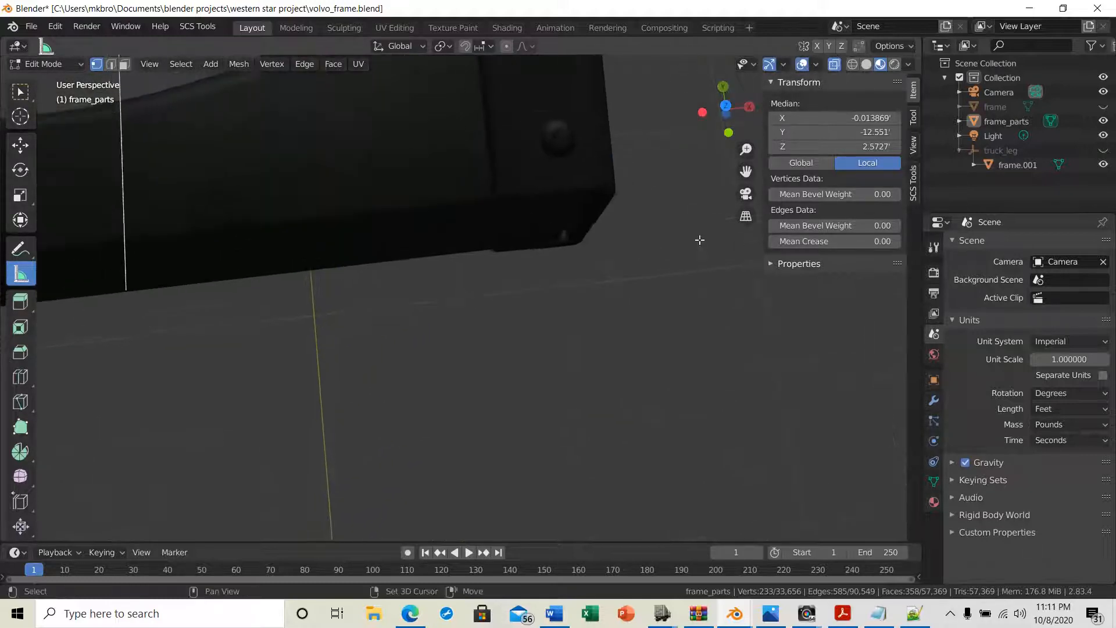
left_click(725, 106)
scroll(299, 387, "up", 4)
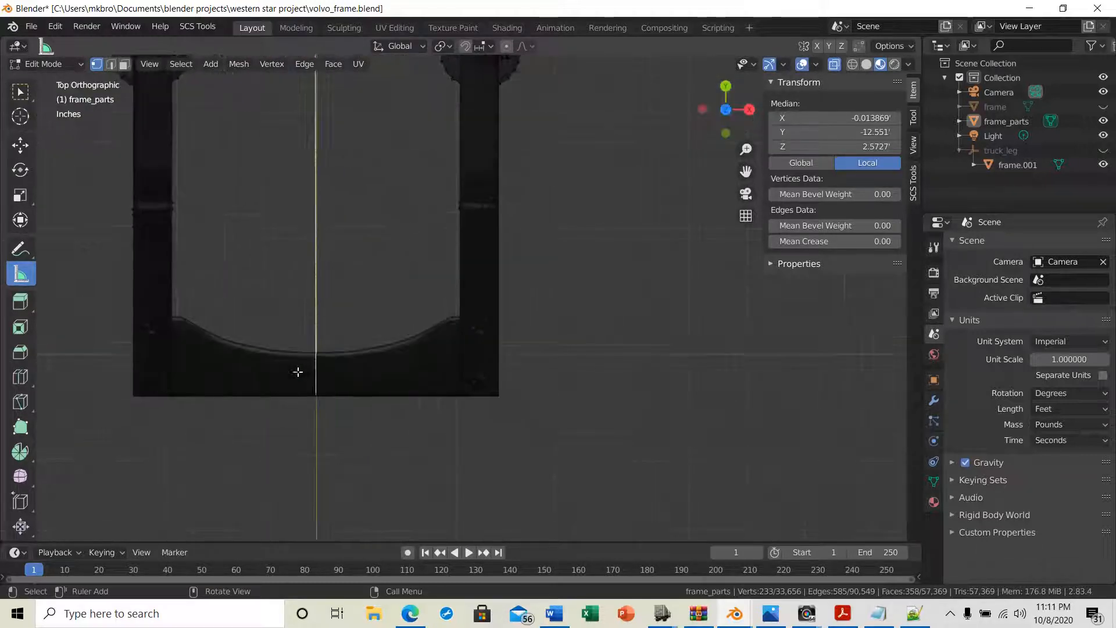
middle_click_drag(313, 365, 470, 249, "shift")
scroll(413, 319, "up", 5)
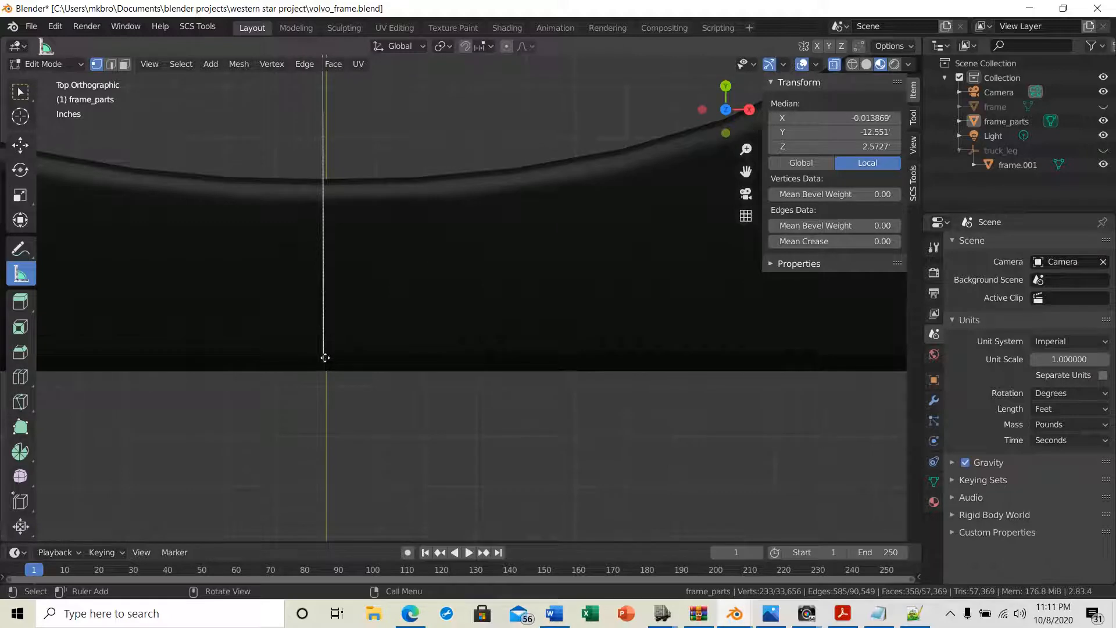
left_click_drag(325, 357, 323, 368)
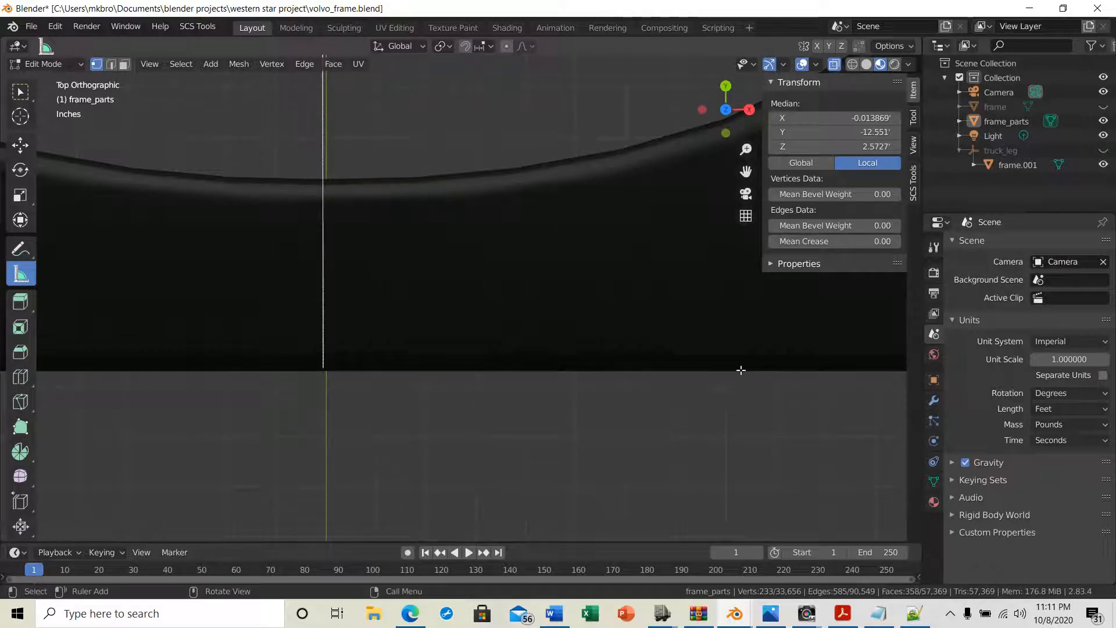
scroll(513, 341, "up", 2)
scroll(530, 341, "down", 3)
scroll(530, 340, "down", 6)
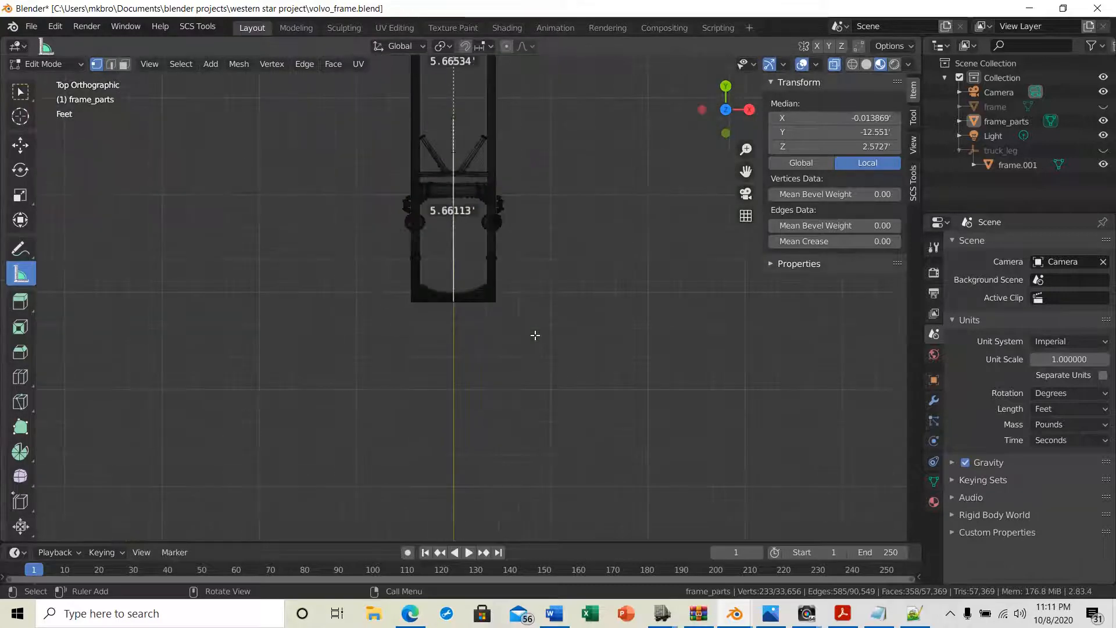
- Move the selected crossmember and its round side brackets along Y towards the new ruler's end, to a median Y of about -16.685 ft
scroll(415, 150, "up", 3)
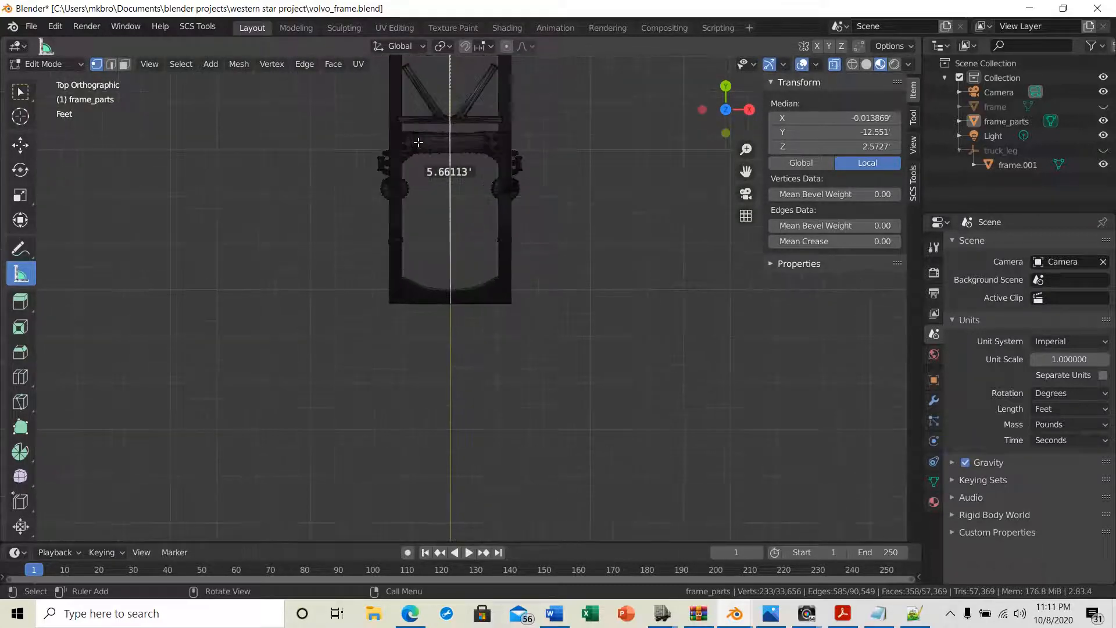
middle_click_drag(525, 157, 547, 386, "shift")
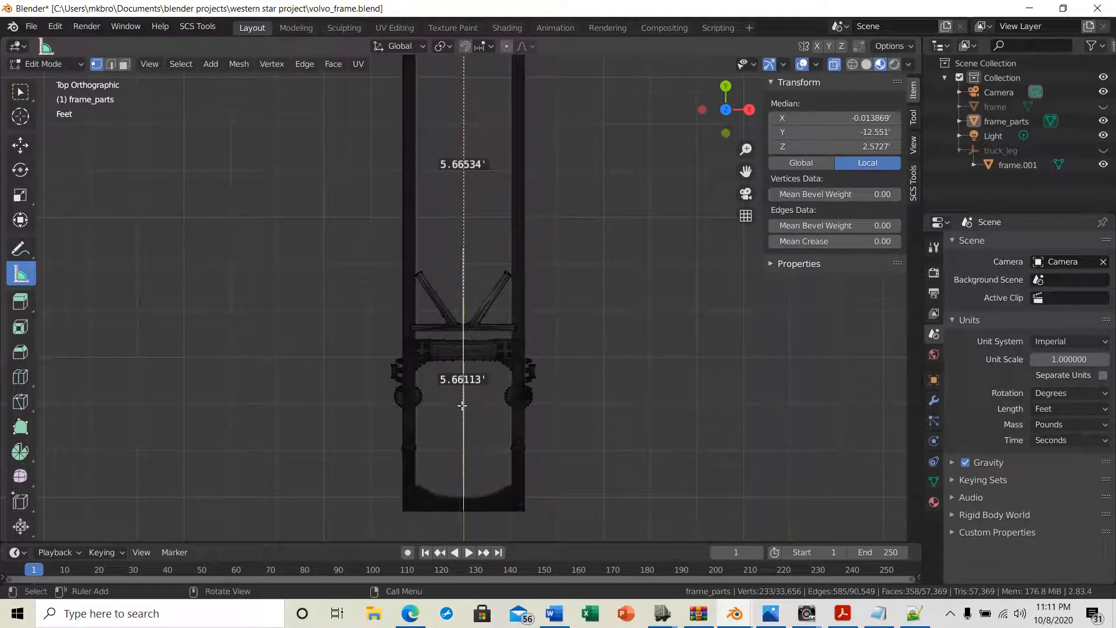
scroll(625, 219, "down", 4)
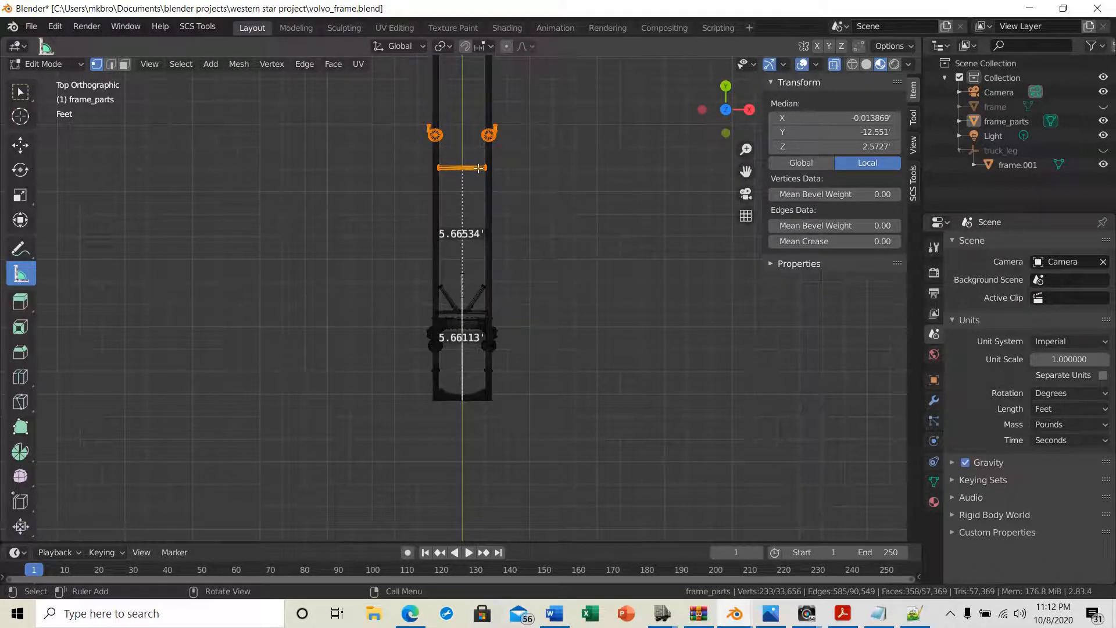
key("g")
key("y")
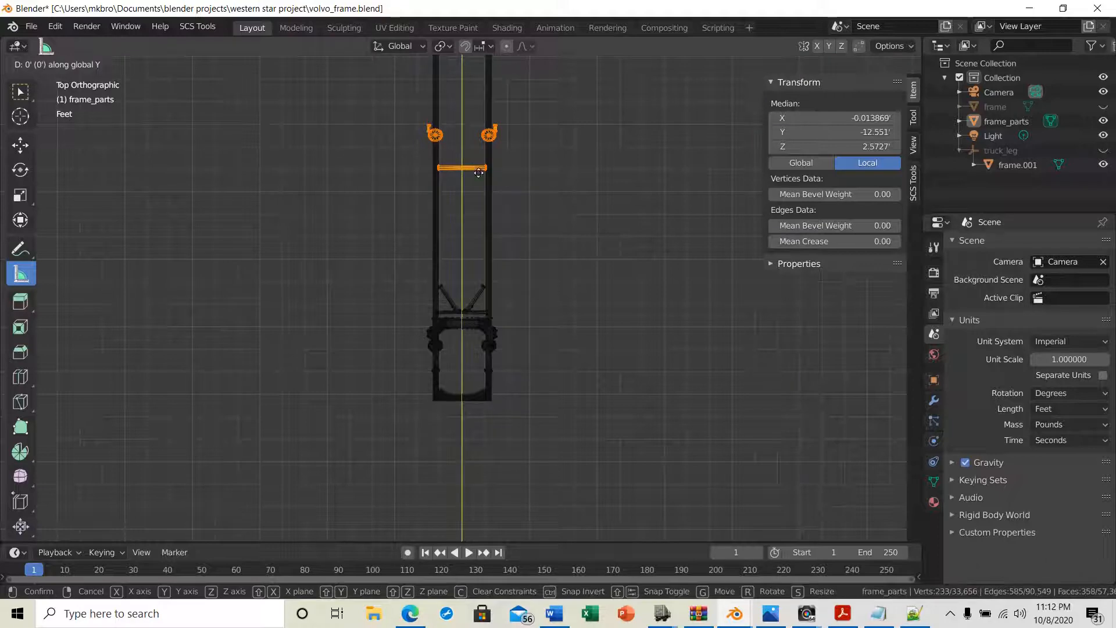
left_click(482, 282)
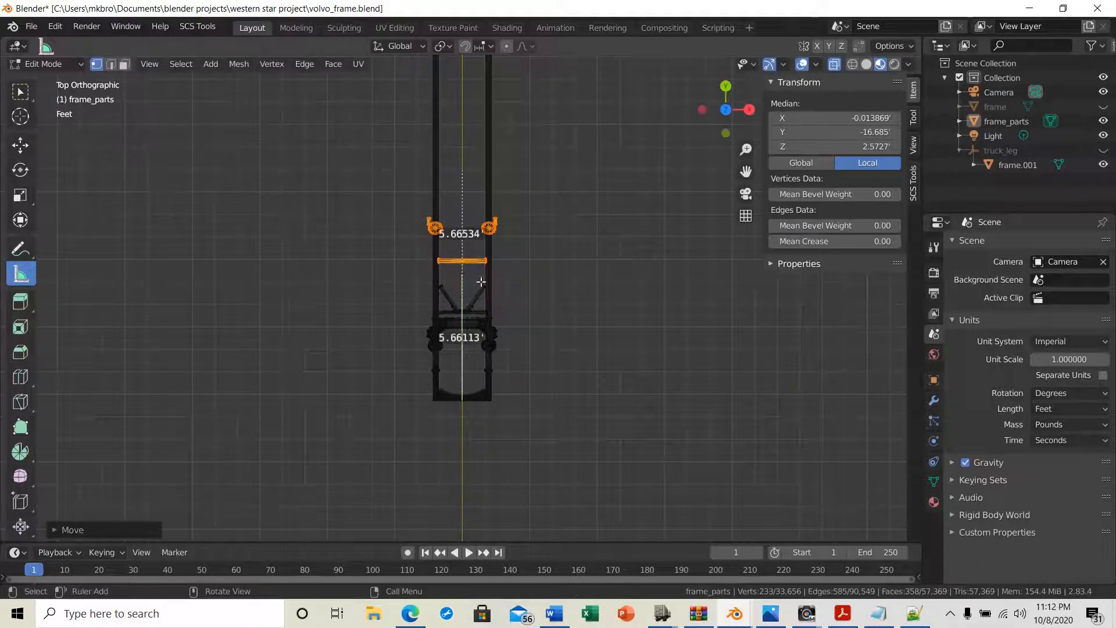
- Shift the crossmember group closer to the ruler's end along Y, to a median Y of about -17.16 ft
scroll(482, 282, "up", 8)
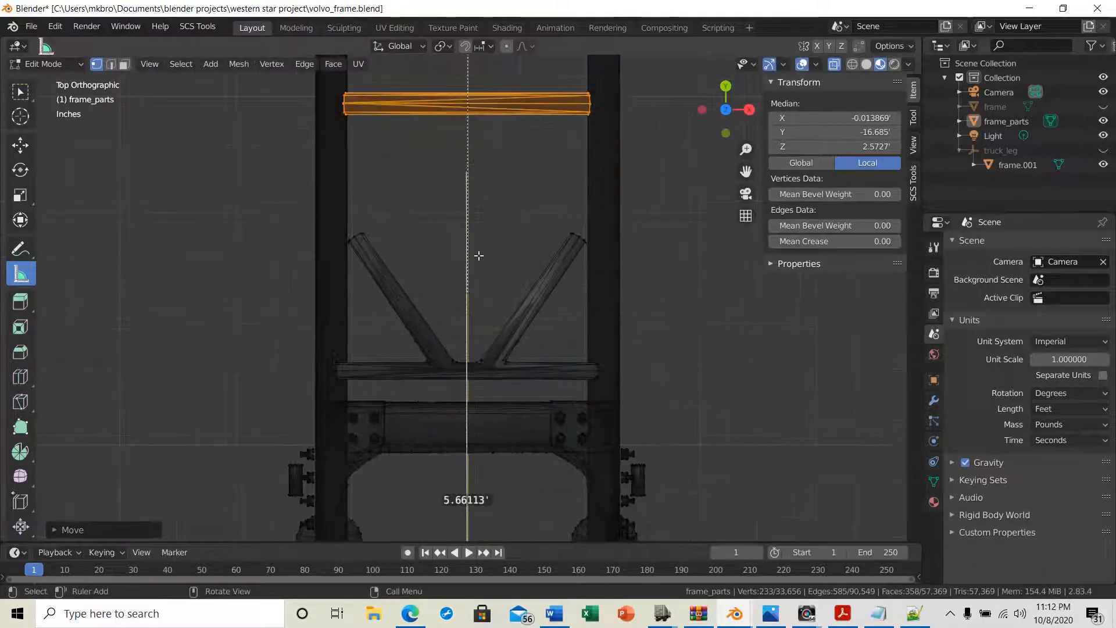
key("g")
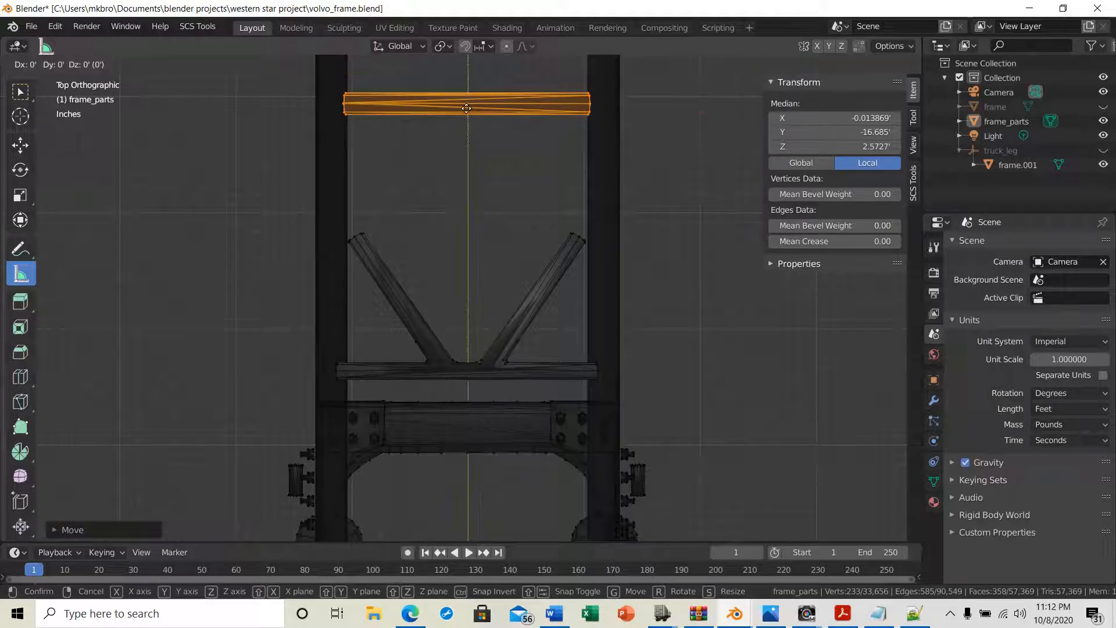
key("y")
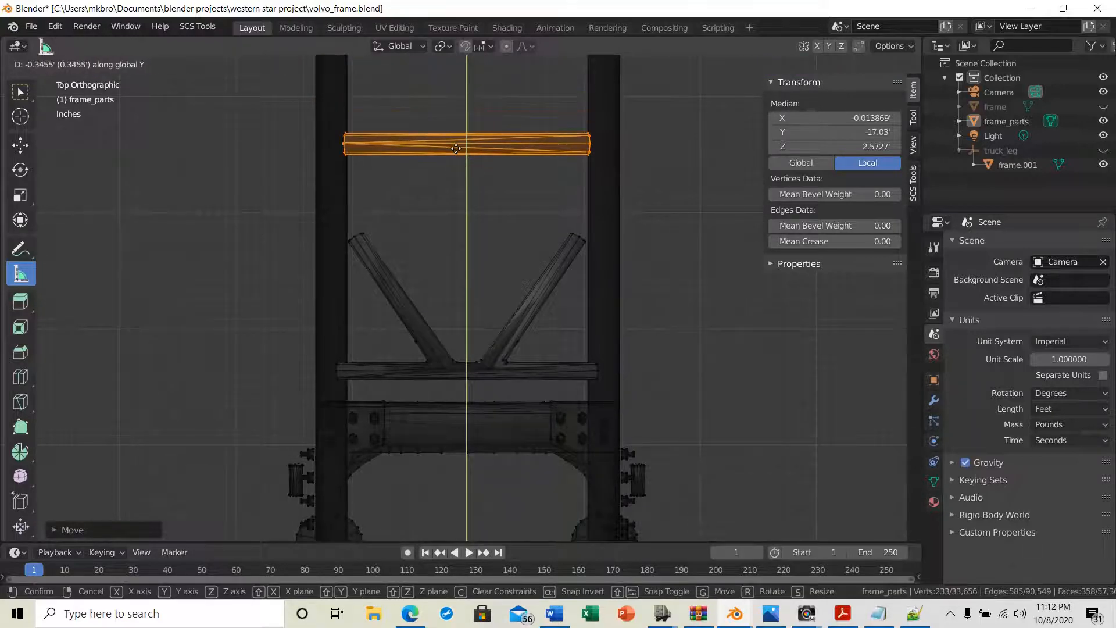
left_click(457, 151)
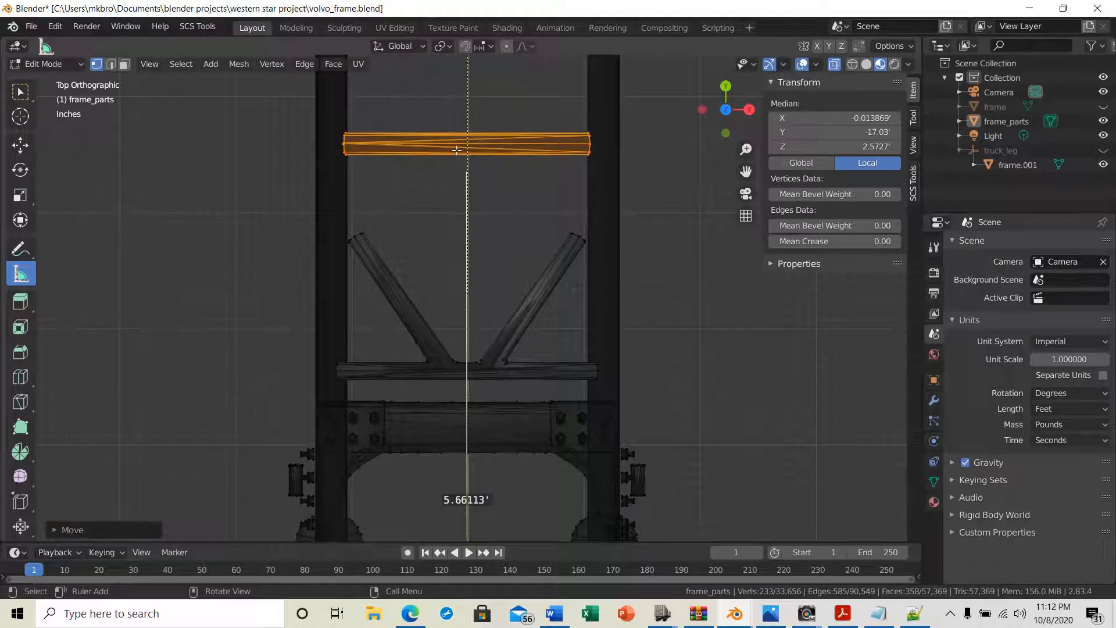
scroll(457, 151, "up", 2)
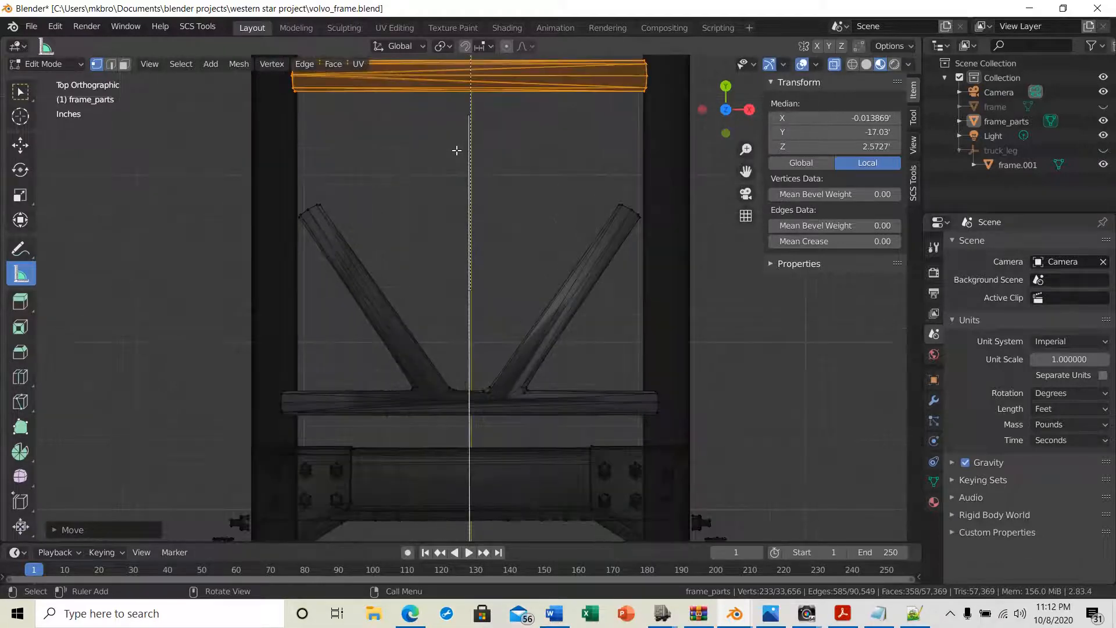
key("g")
key("y")
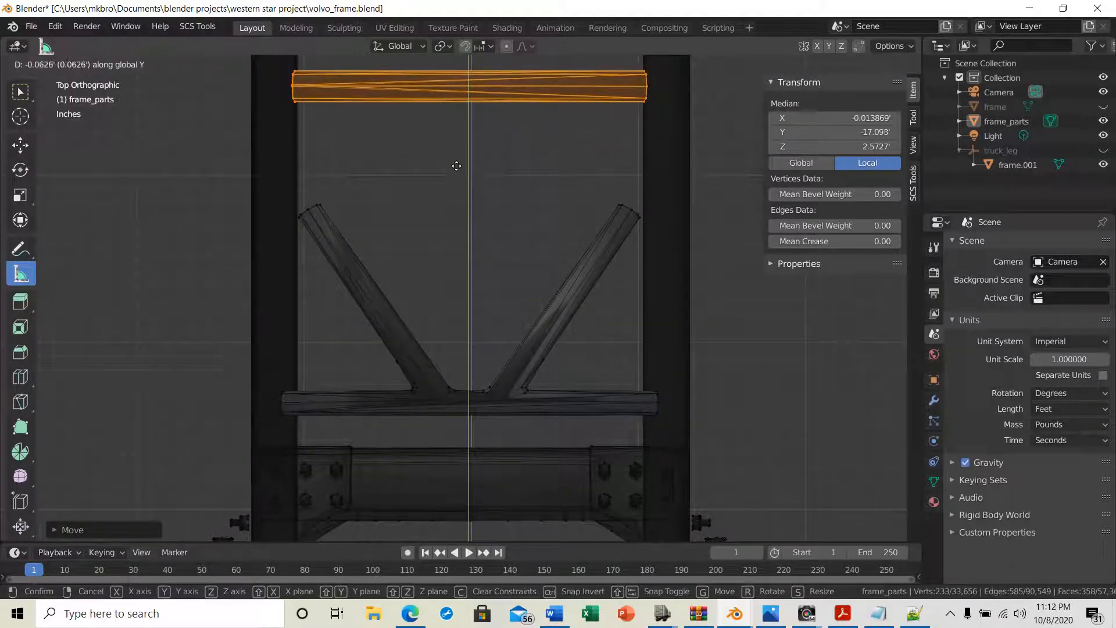
left_click(457, 172)
- Fine-tune the crossmember along Y to a median of -17.167 ft so its edge meets the ruler's end, and deselect everything
scroll(462, 149, "up", 4)
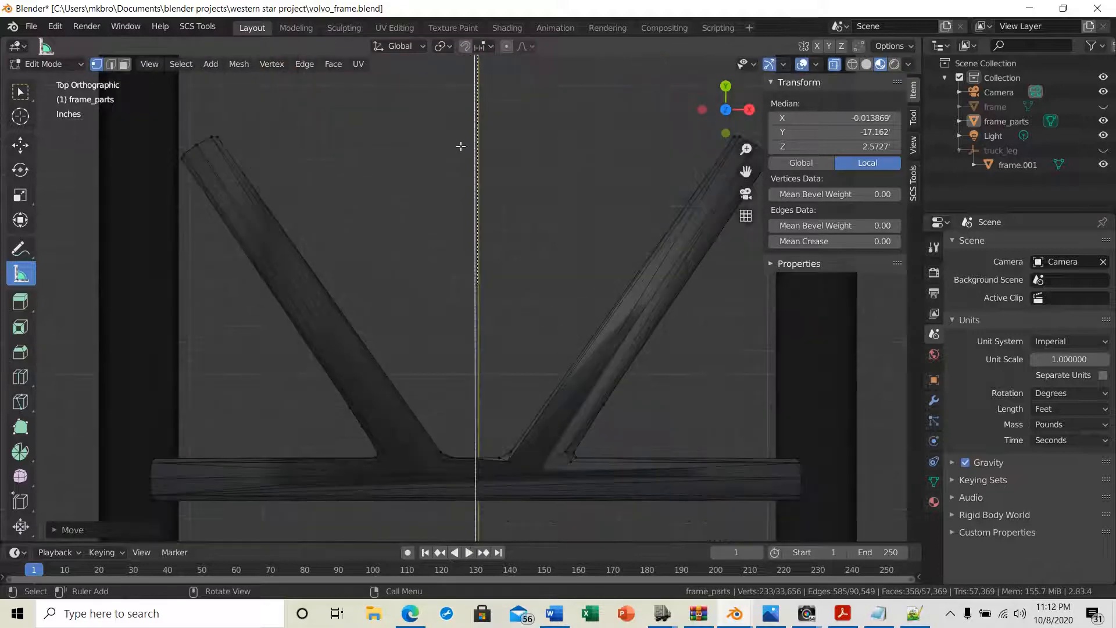
middle_click_drag(513, 141, 490, 408, "shift")
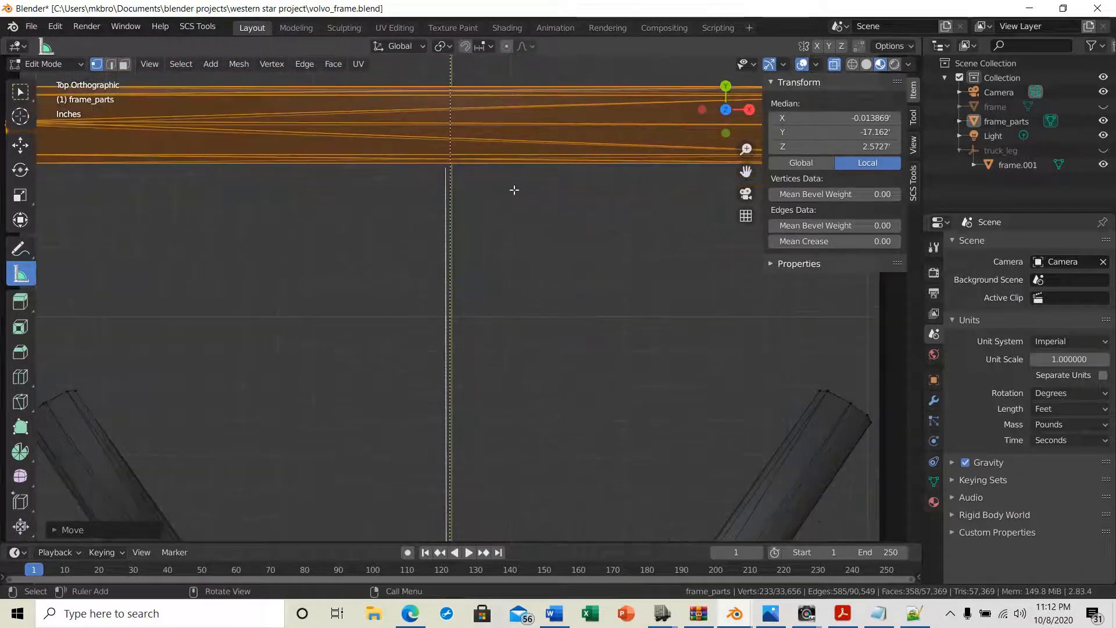
scroll(509, 189, "up", 2)
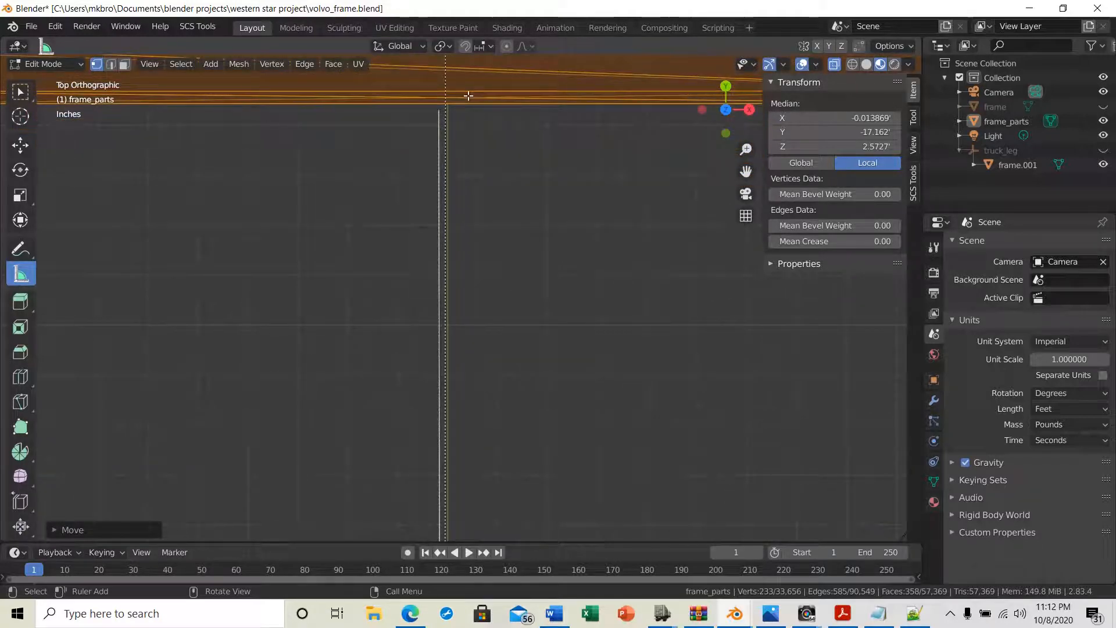
key("g")
key("y")
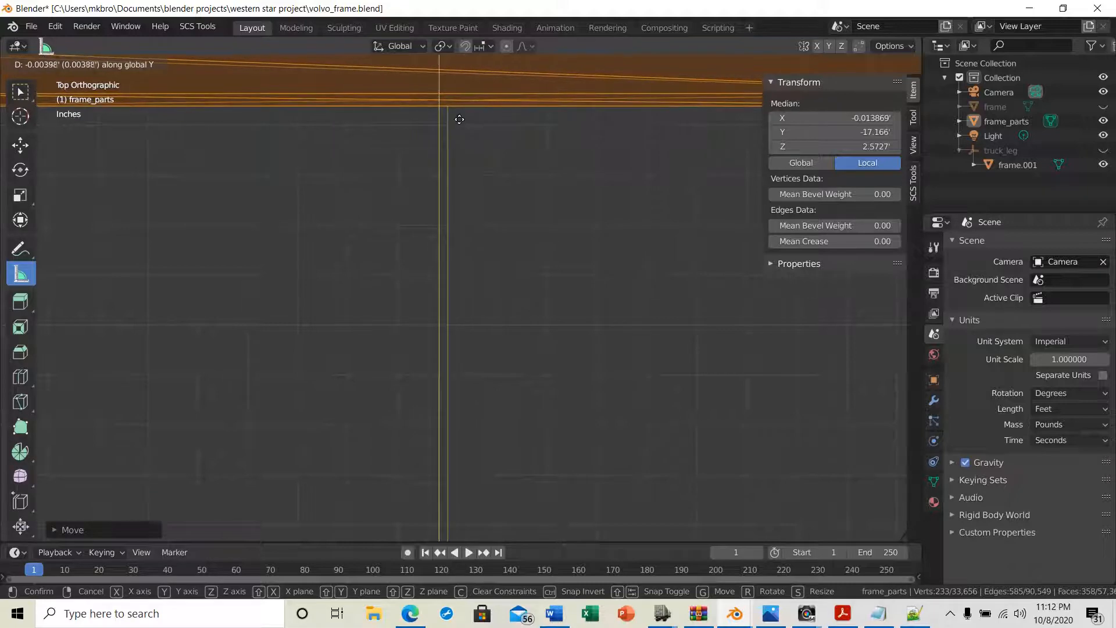
left_click(459, 117)
scroll(479, 219, "down", 2)
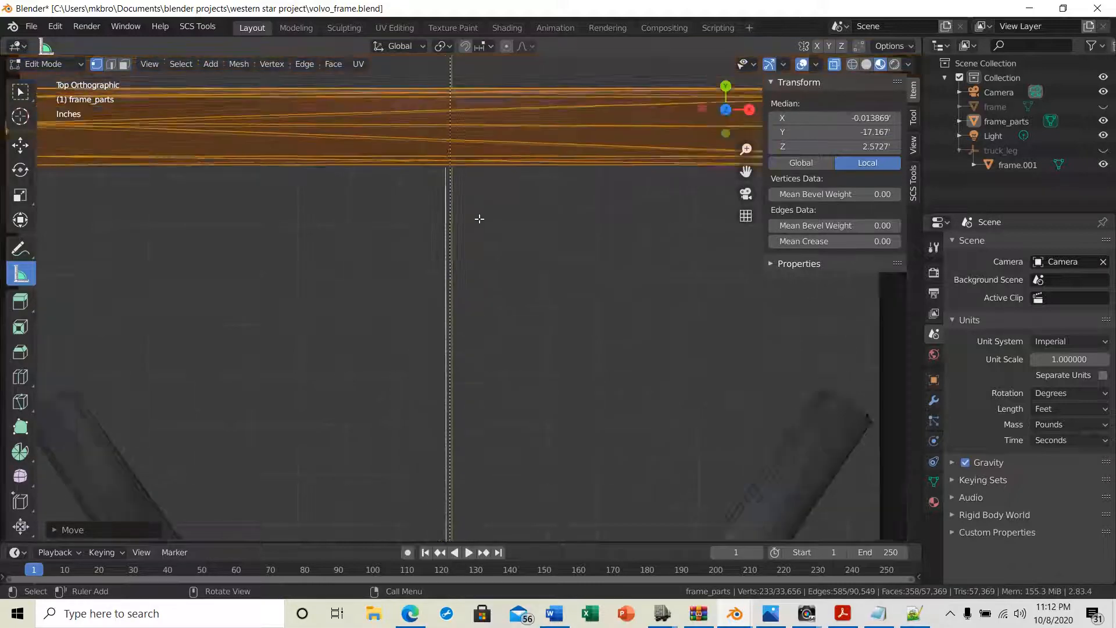
key("alt+a")
- Examine how the crossmembers and brackets sit along the whole lengthened frame from several angles
scroll(486, 236, "down", 6)
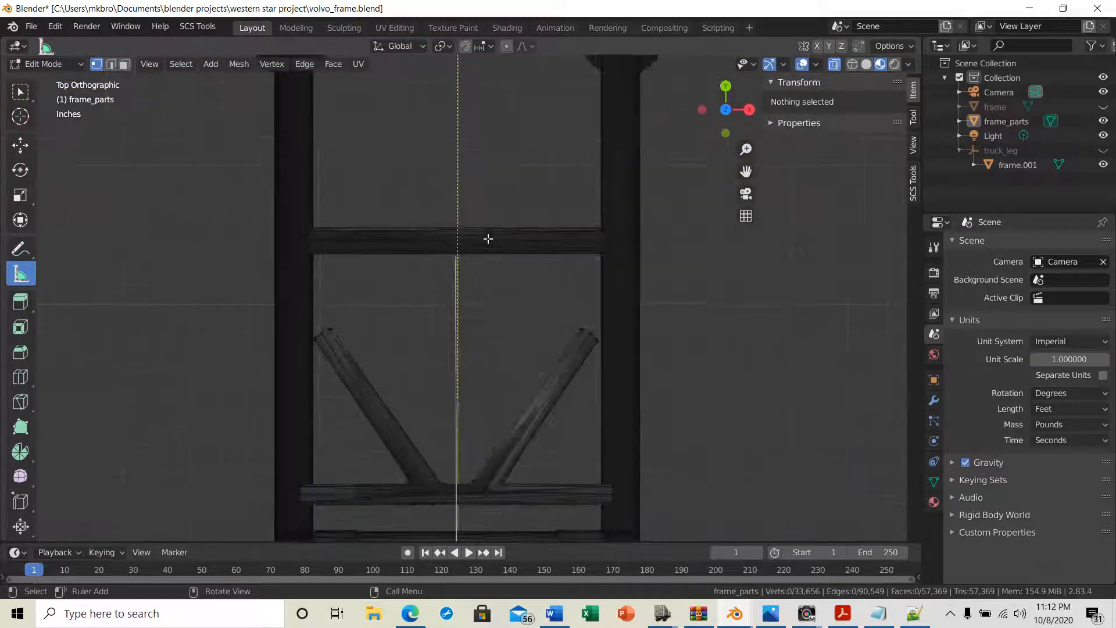
middle_click_drag(634, 337, 555, 296)
scroll(562, 287, "down", 2)
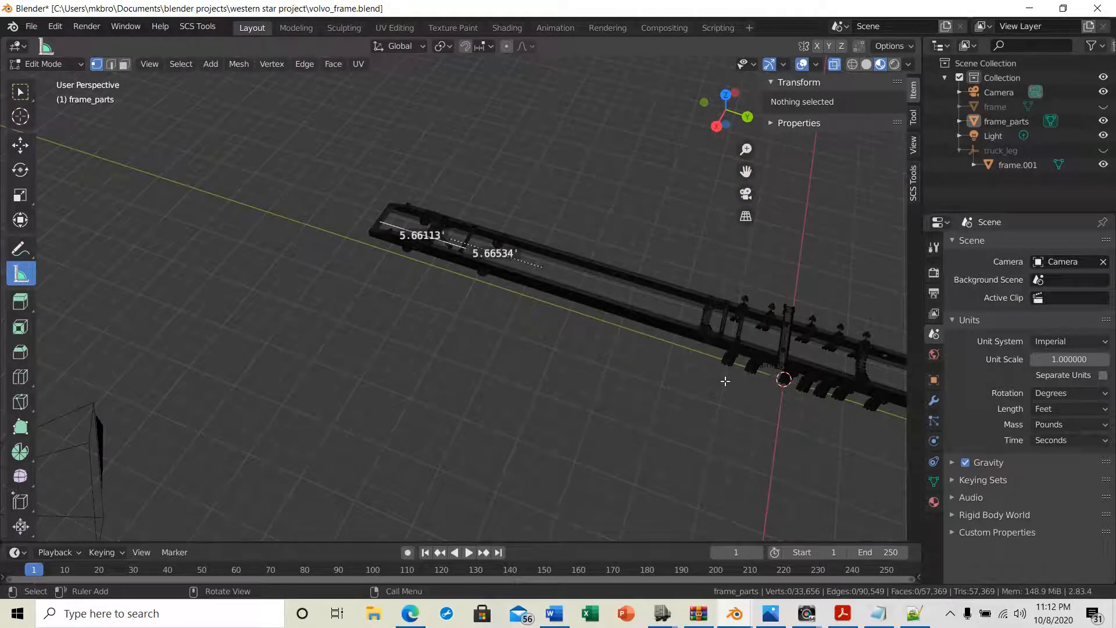
middle_click_drag(717, 364, 349, 267, "shift")
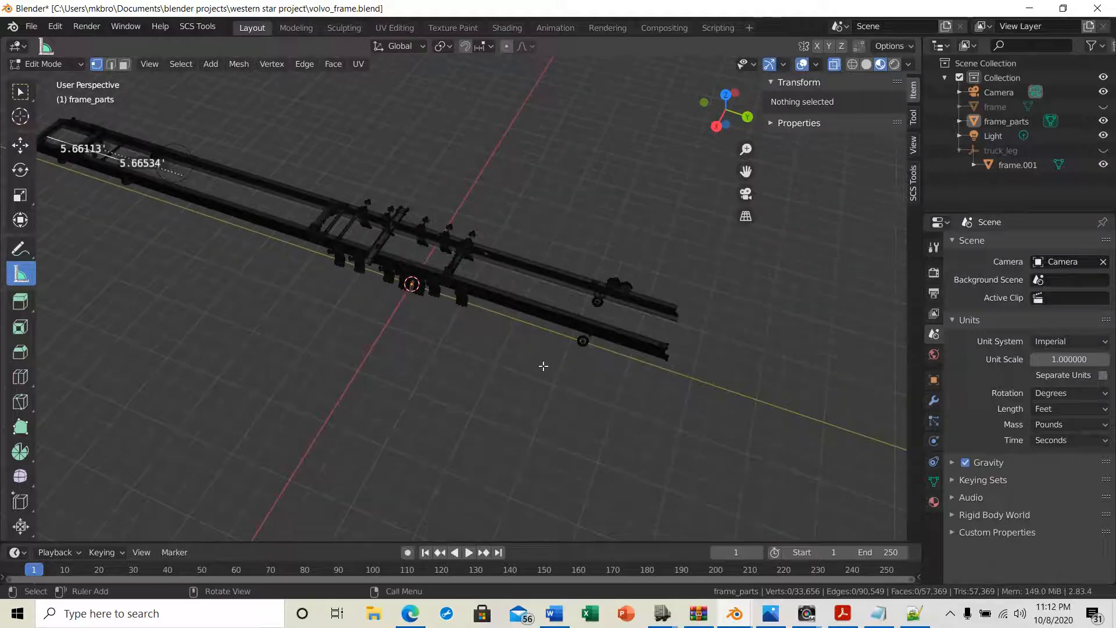
middle_click_drag(543, 365, 581, 368)
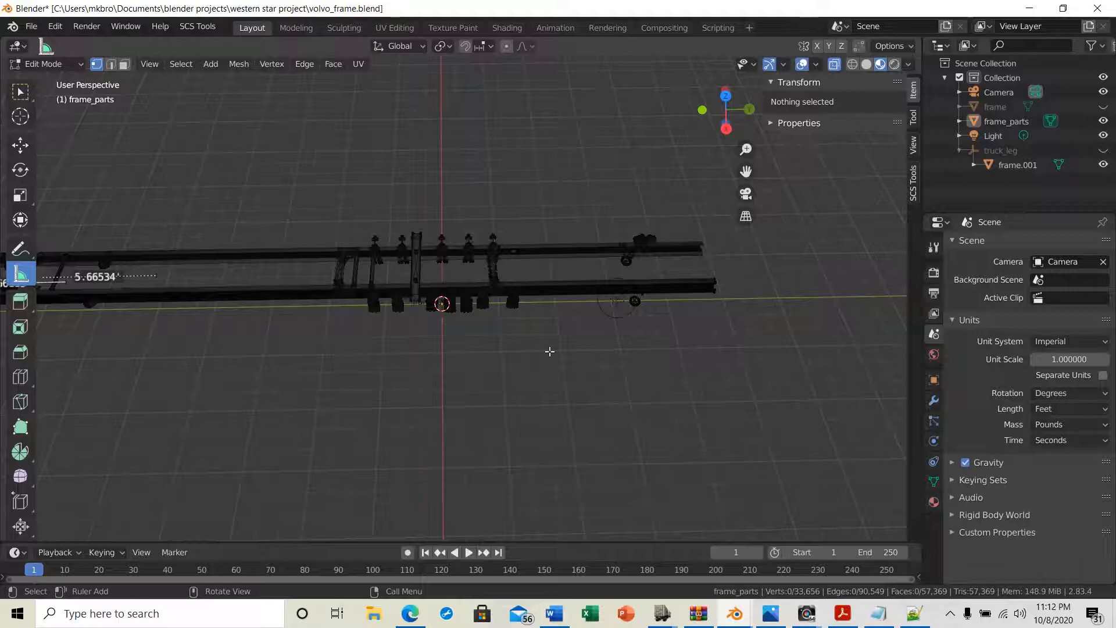
scroll(518, 325, "up", 5)
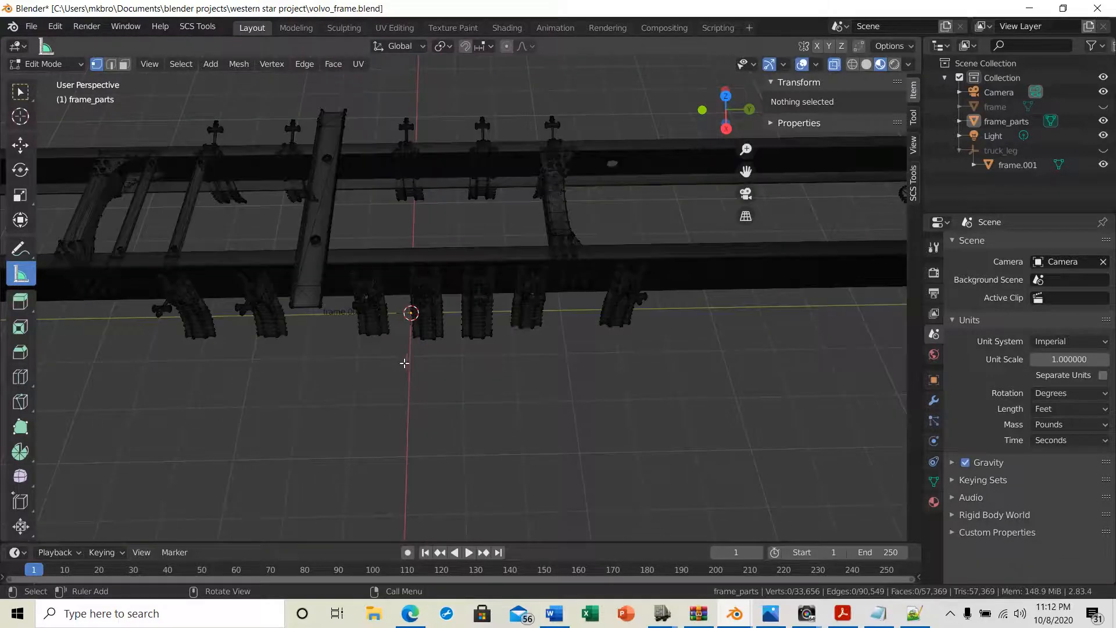
middle_click_drag(433, 418, 358, 394, "shift")
scroll(507, 399, "down", 4)
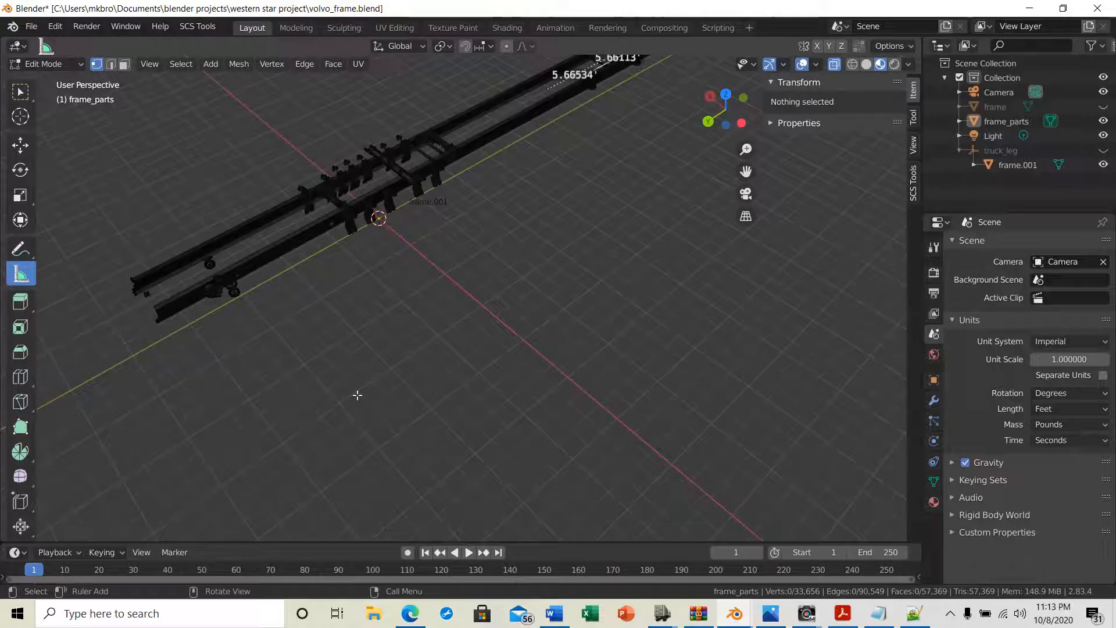
scroll(414, 398, "up", 1)
scroll(414, 399, "down", 3)
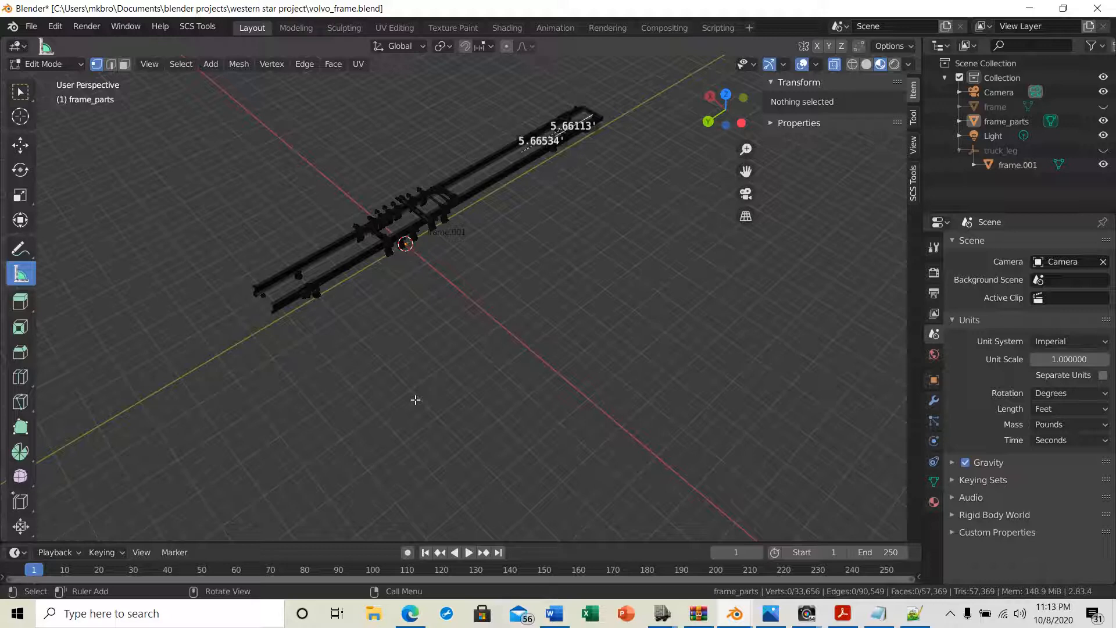
middle_click_drag(415, 399, 412, 375)
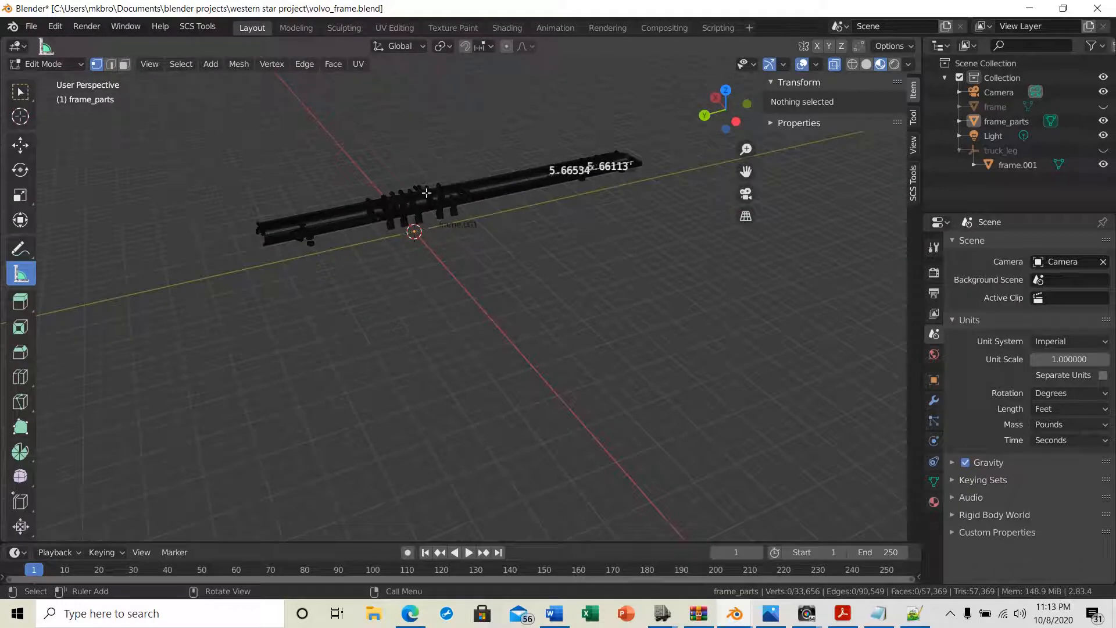
scroll(349, 262, "up", 4)
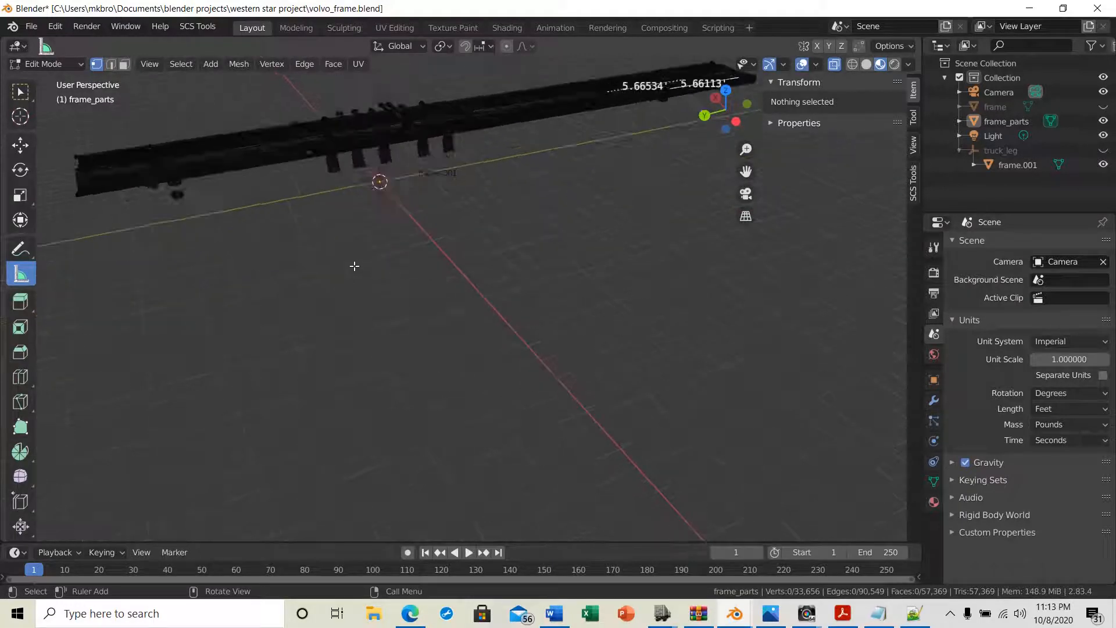
middle_click_drag(354, 266, 338, 403)
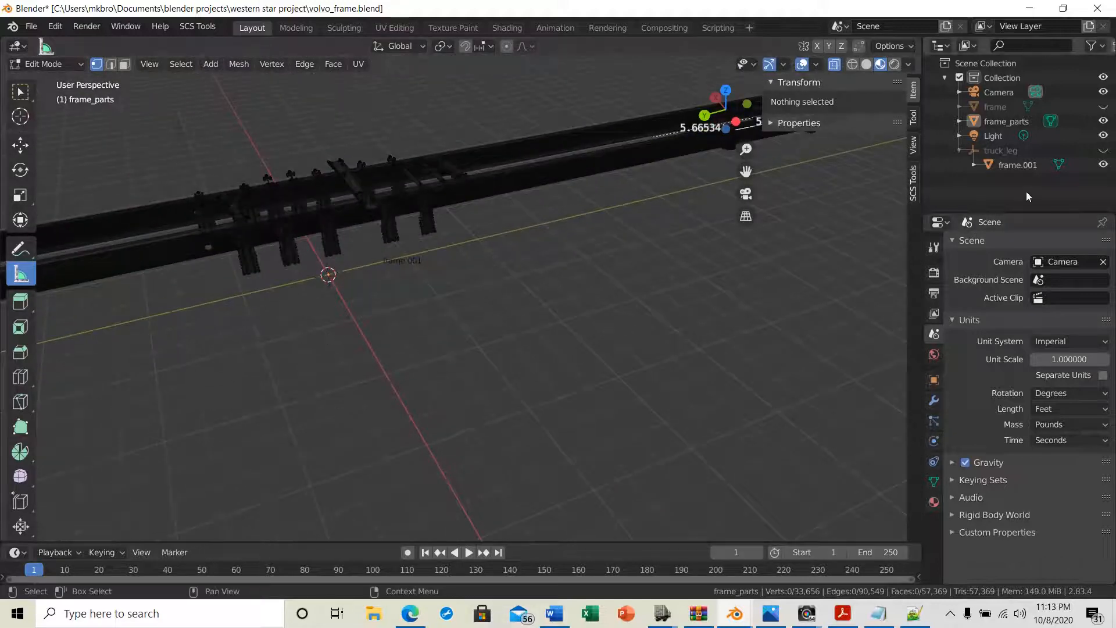
- Hide frame.001 and inspect the frame parts on their own from several angles
left_click(1102, 165)
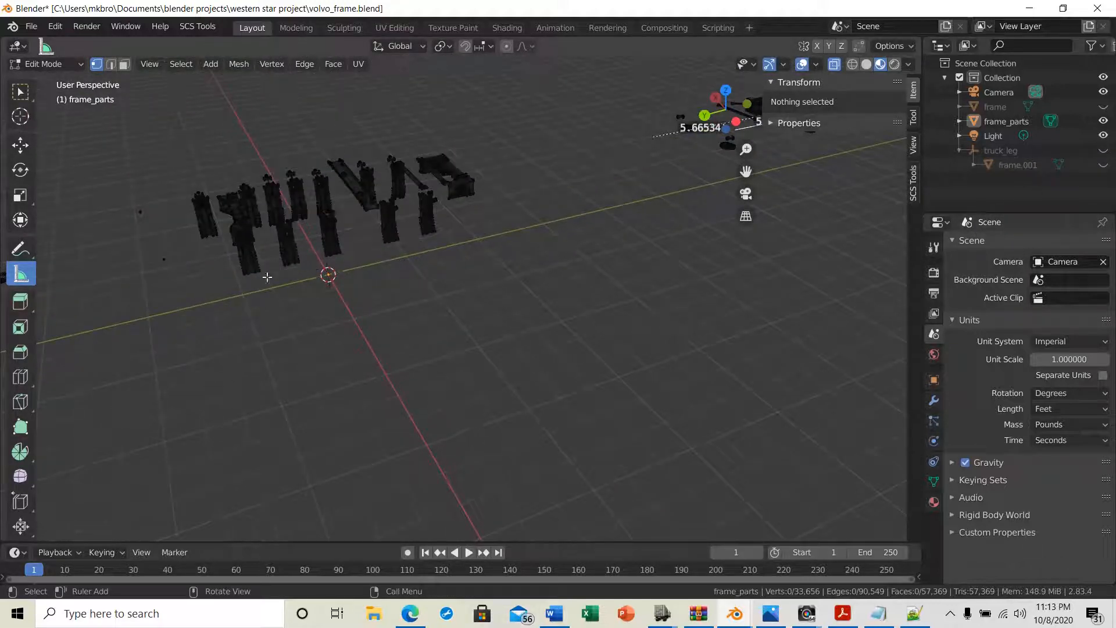
scroll(266, 276, "up", 4)
middle_click_drag(299, 289, 364, 312)
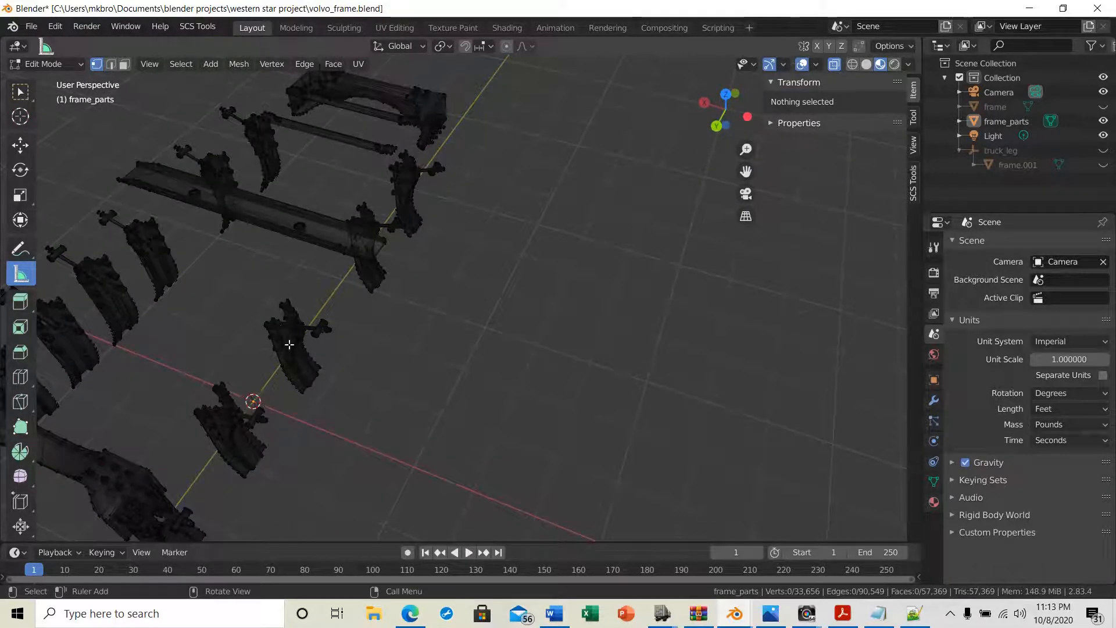
middle_click_drag(321, 442, 347, 417)
middle_click_drag(454, 364, 500, 347)
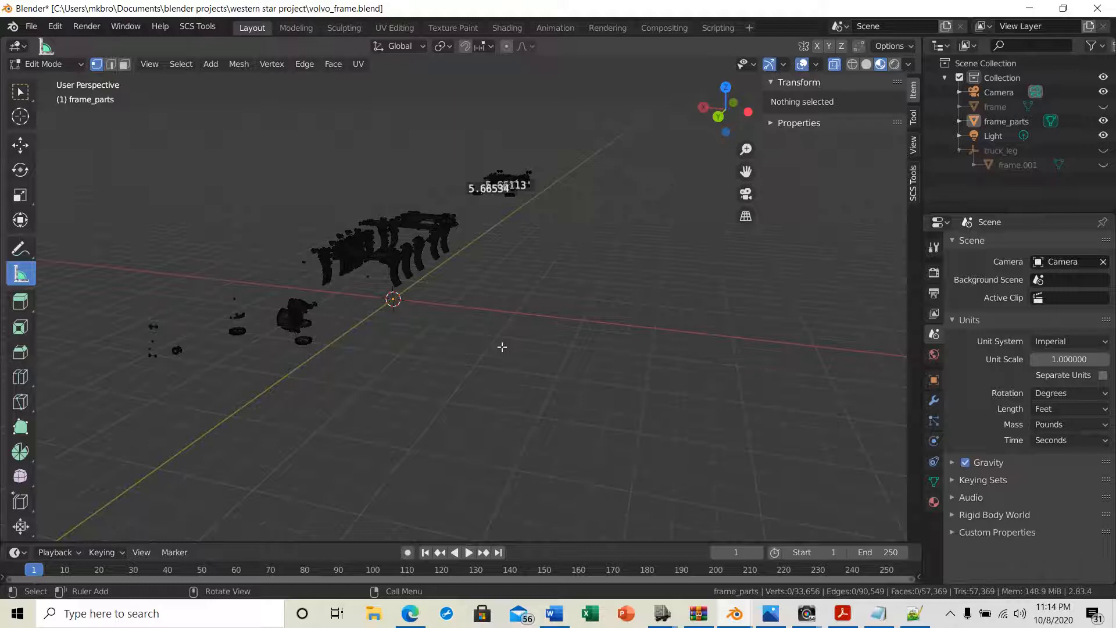
middle_click_drag(453, 389, 520, 379)
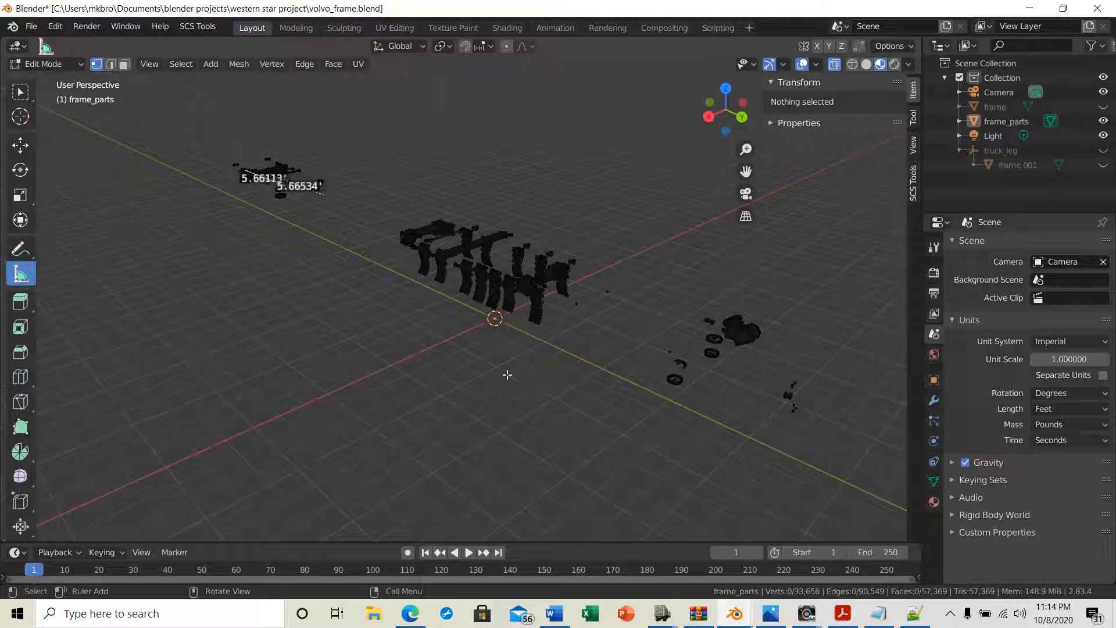
middle_click_drag(506, 374, 391, 406)
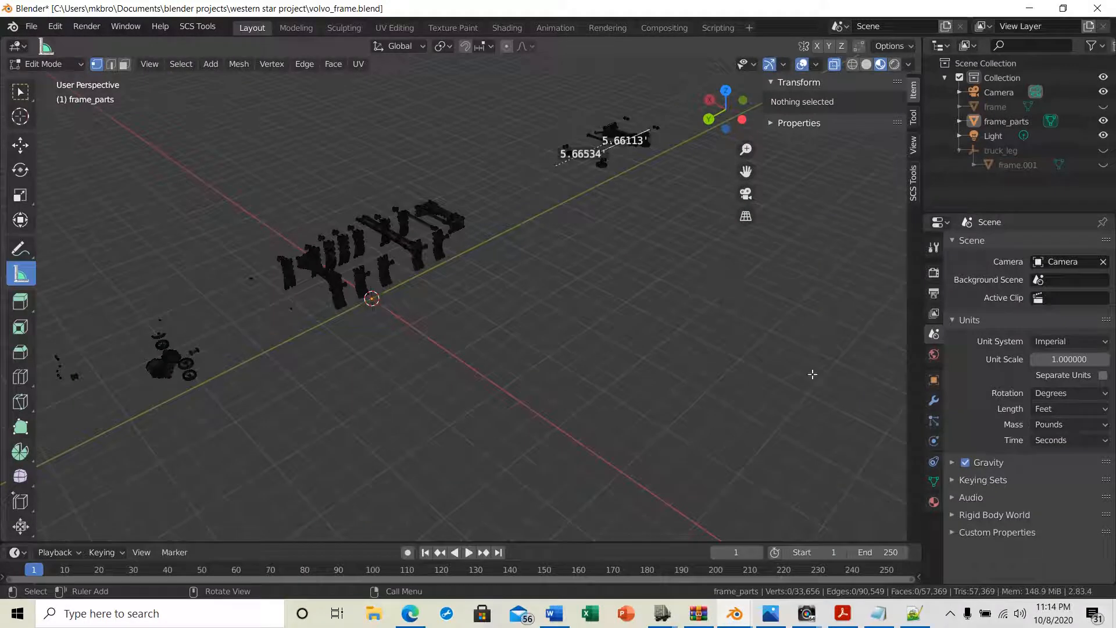
left_click(951, 613)
left_click(949, 556)
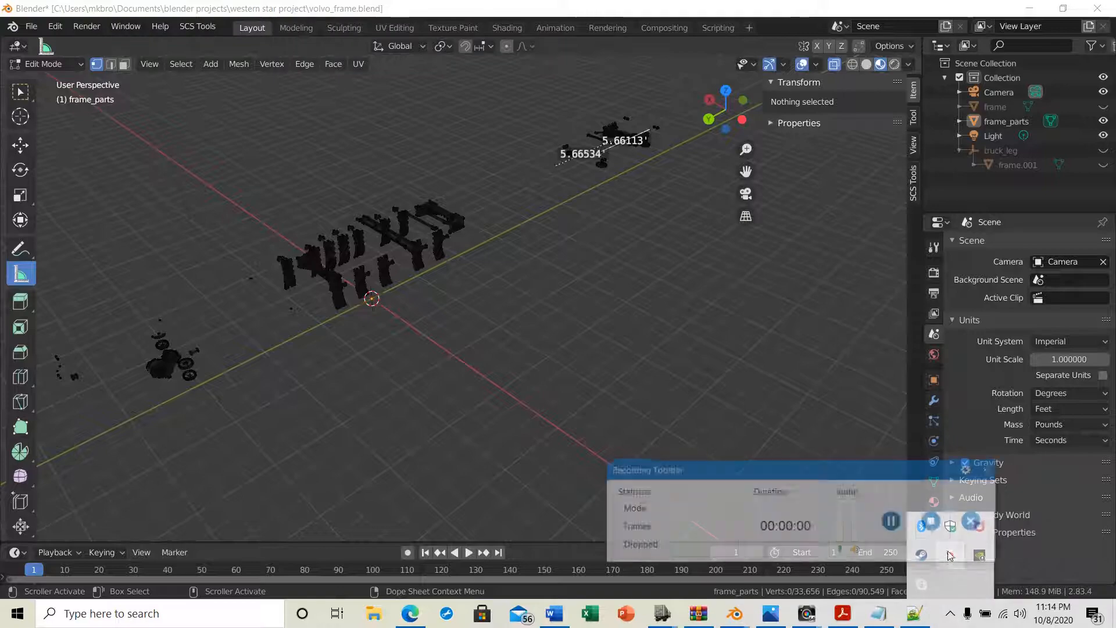